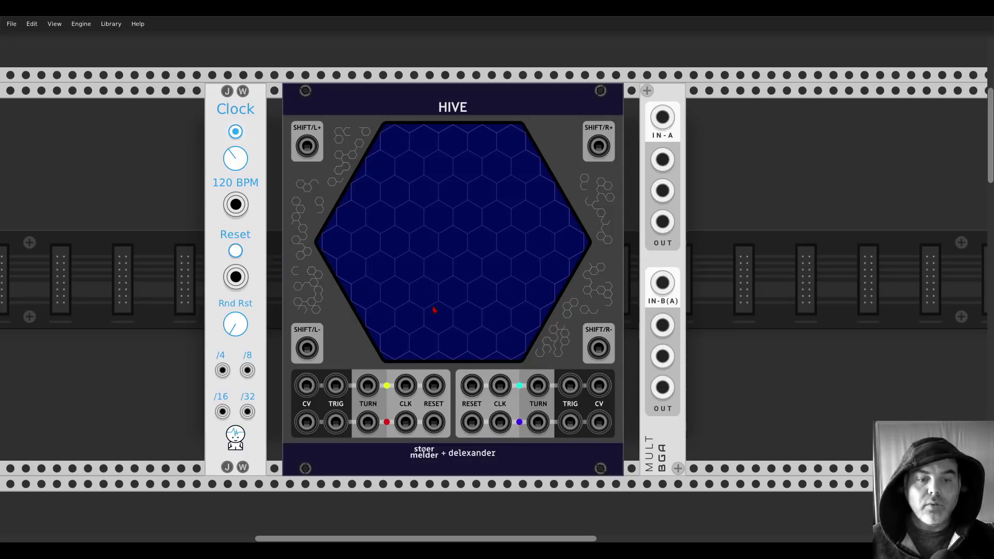
Patch the yellow CV output of HIVE to the mult's IN-A and set the grid dimension to 6.
{"action": "left_click_drag", "start_coordinate": [310, 382], "coordinate": [663, 118]}
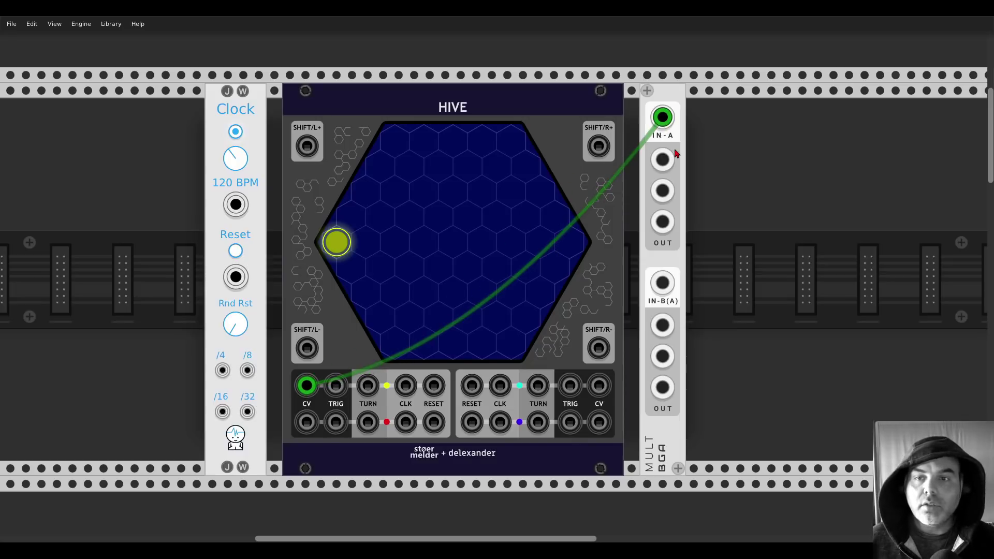
{"action": "right_click", "coordinate": [486, 216]}
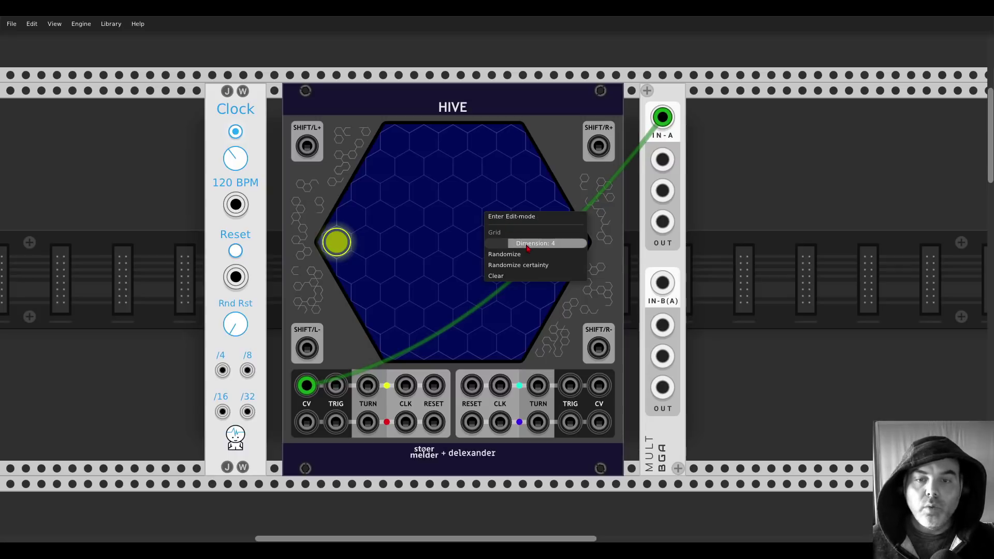
{"action": "mouse_move", "coordinate": [528, 248]}
{"action": "left_mouse_down"}
{"action": "mouse_move", "coordinate": [516, 248]}
{"action": "mouse_move", "coordinate": [553, 243]}
{"action": "mouse_move", "coordinate": [527, 243]}
{"action": "left_mouse_up"}
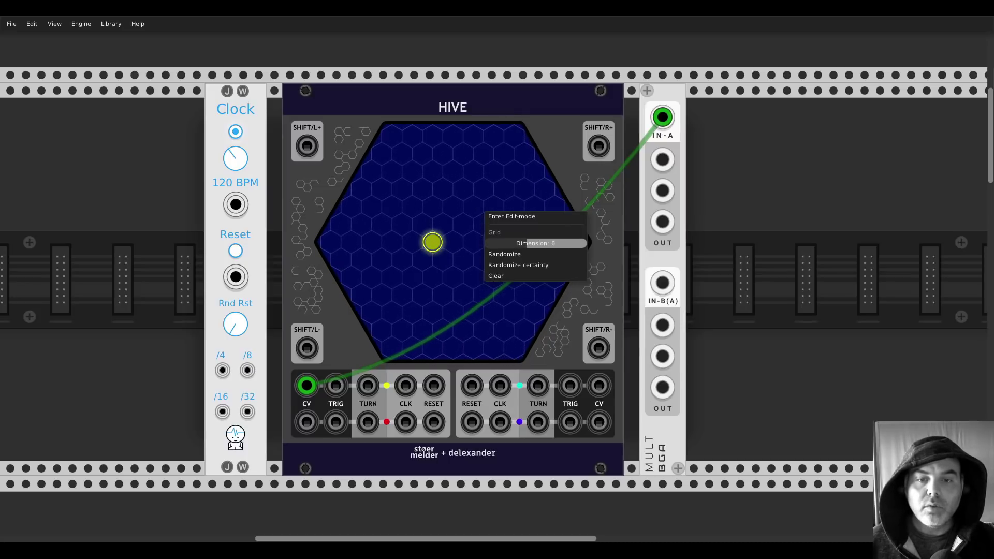
Randomize the HIVE grid, clear it again and switch on a few scattered cells.
{"action": "left_click", "coordinate": [526, 258]}
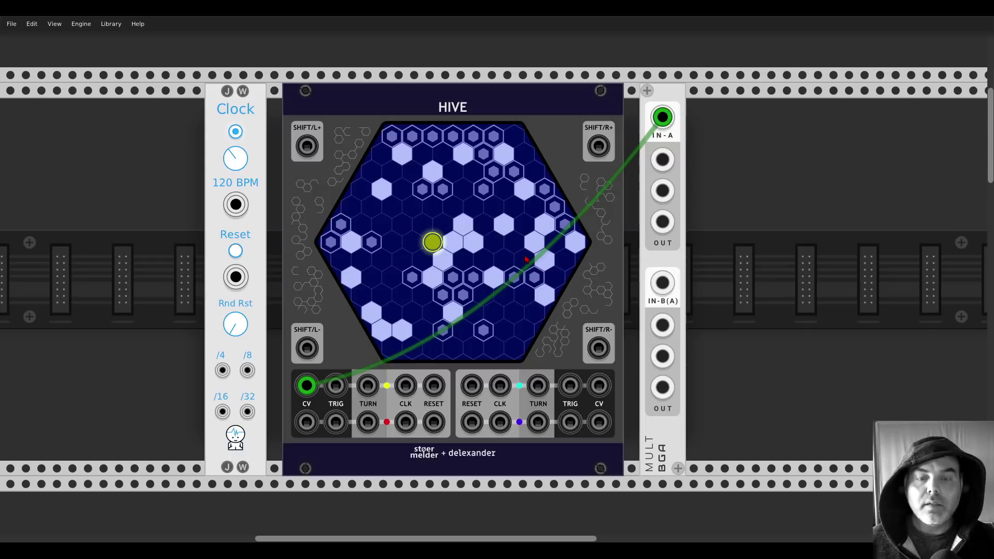
{"action": "right_click", "coordinate": [518, 229]}
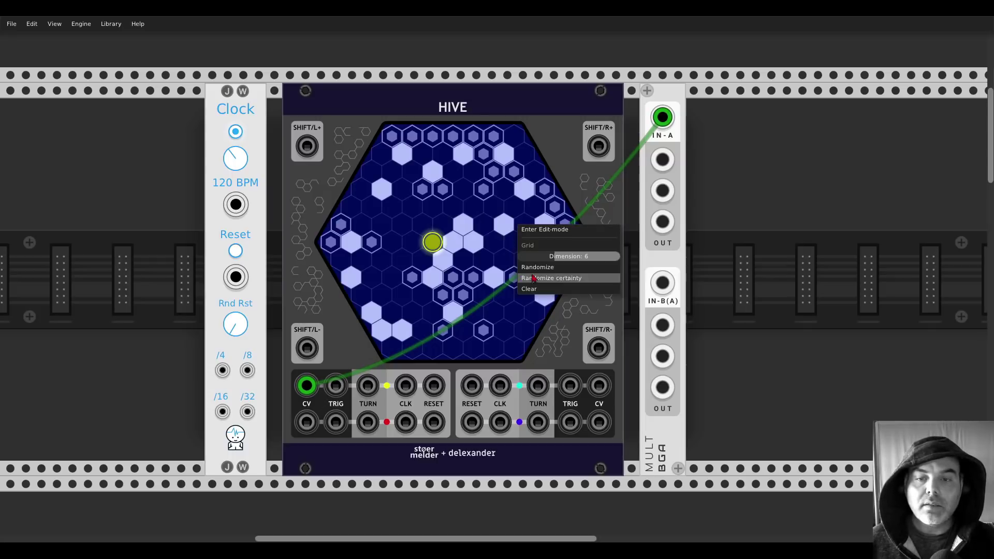
{"action": "left_click", "coordinate": [550, 290]}
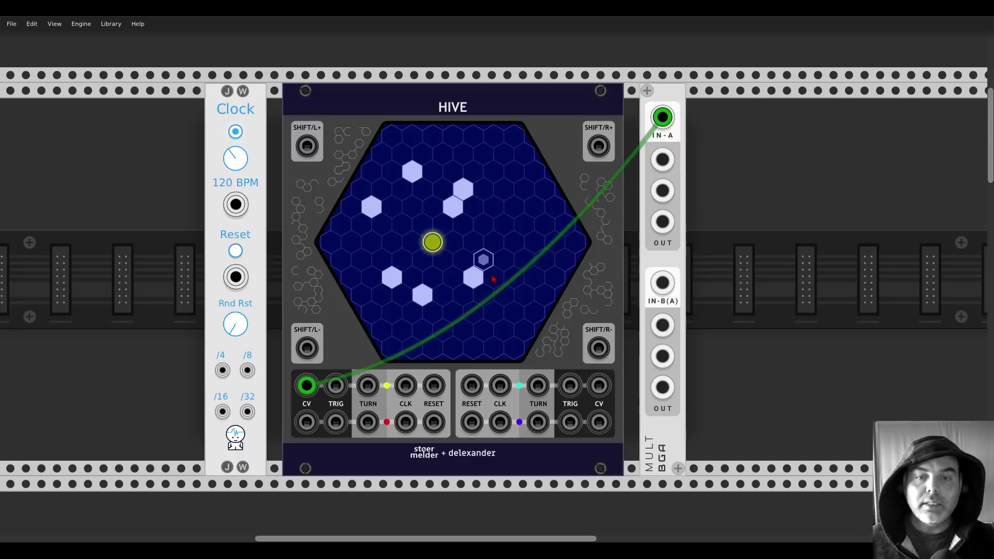
Enter HIVE's edit mode to examine the yellow cursor's direction, turn, CV and ratcheting options, and exit edit mode again.
{"action": "right_click", "coordinate": [485, 265]}
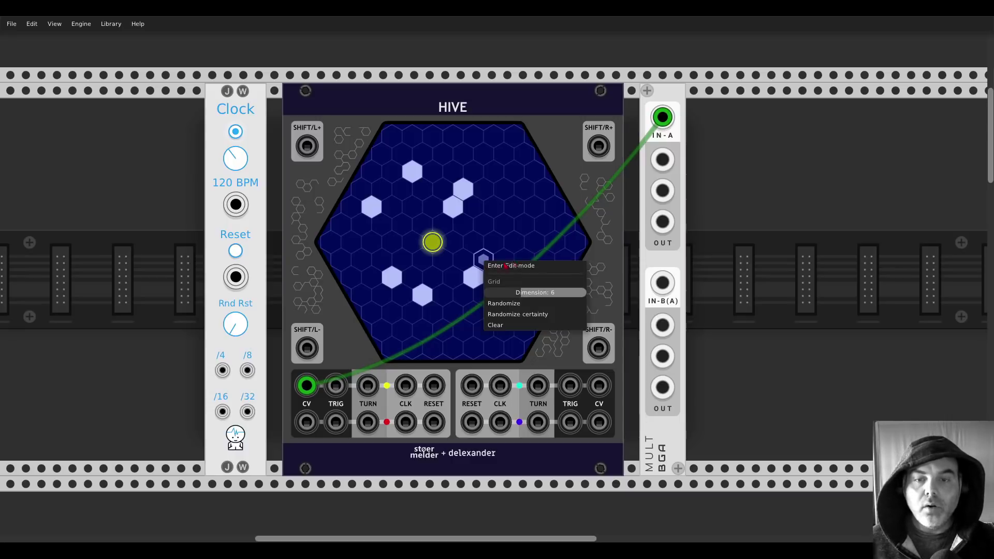
{"action": "left_click", "coordinate": [504, 266]}
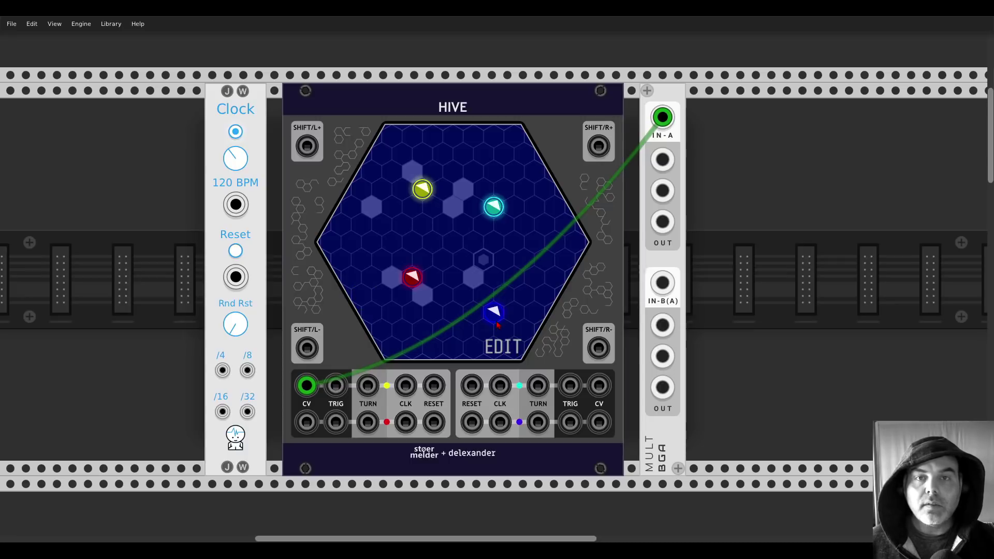
{"action": "right_click", "coordinate": [420, 191]}
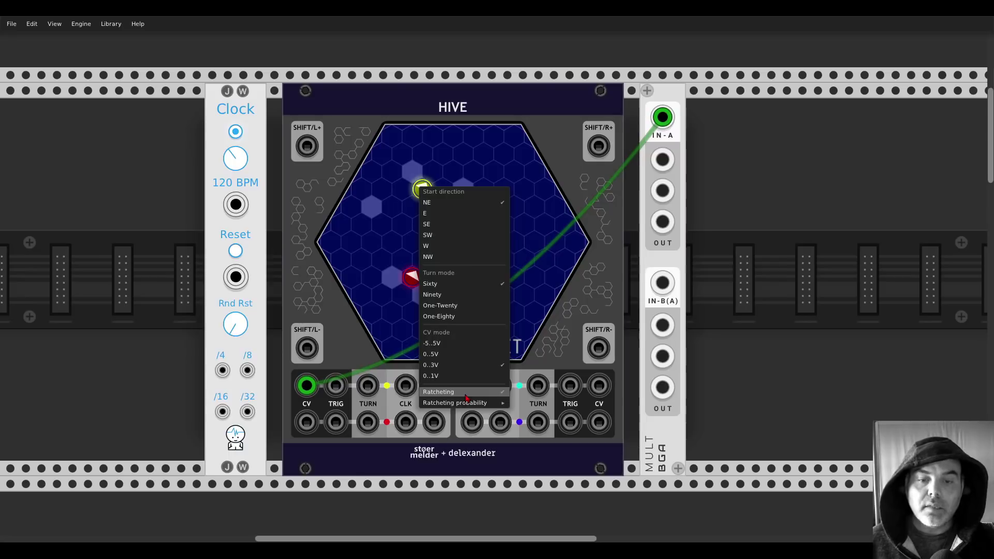
{"action": "mouse_move", "coordinate": [477, 405]}
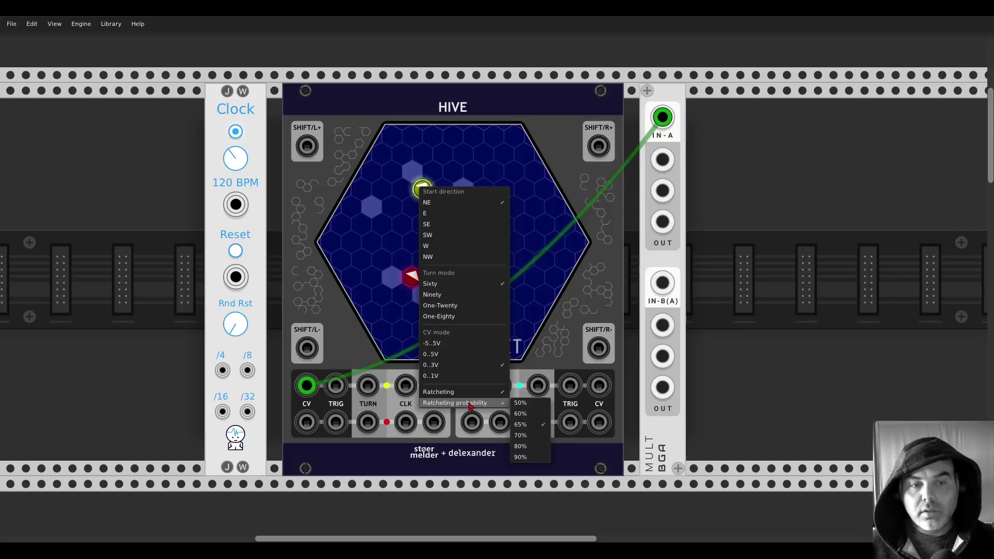
{"action": "left_click", "coordinate": [293, 202]}
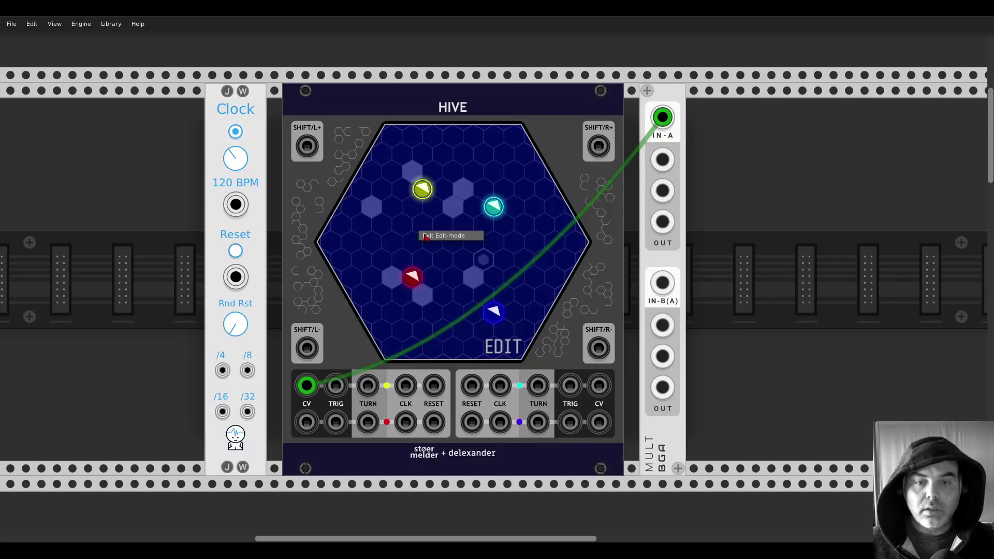
{"action": "left_click", "coordinate": [425, 236]}
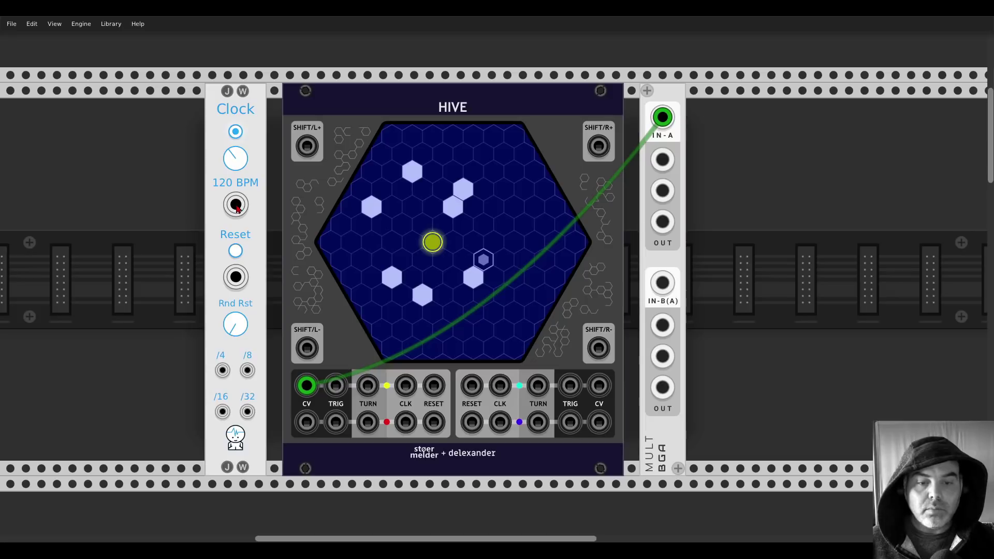
Drive HIVE's yellow CLK input from the main clock output at 799 BPM and its TURN input from the /4 output.
{"action": "left_click_drag", "start_coordinate": [237, 208], "coordinate": [405, 385]}
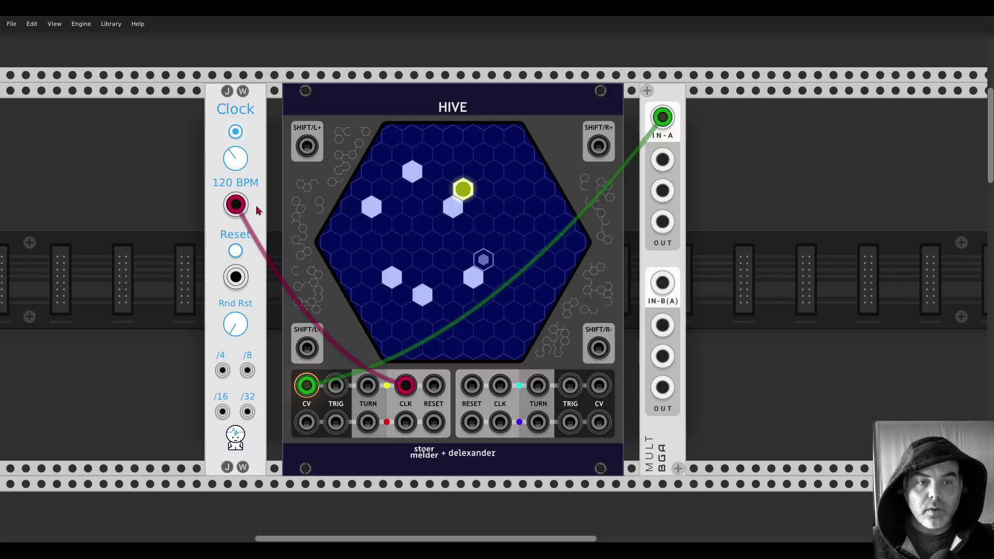
{"action": "left_click_drag", "start_coordinate": [236, 159], "coordinate": [236, 47]}
{"action": "scroll", "coordinate": [236, 159], "scroll_direction": "up", "scroll_amount": 1}
{"action": "left_click_drag", "start_coordinate": [235, 185], "coordinate": [236, 192]}
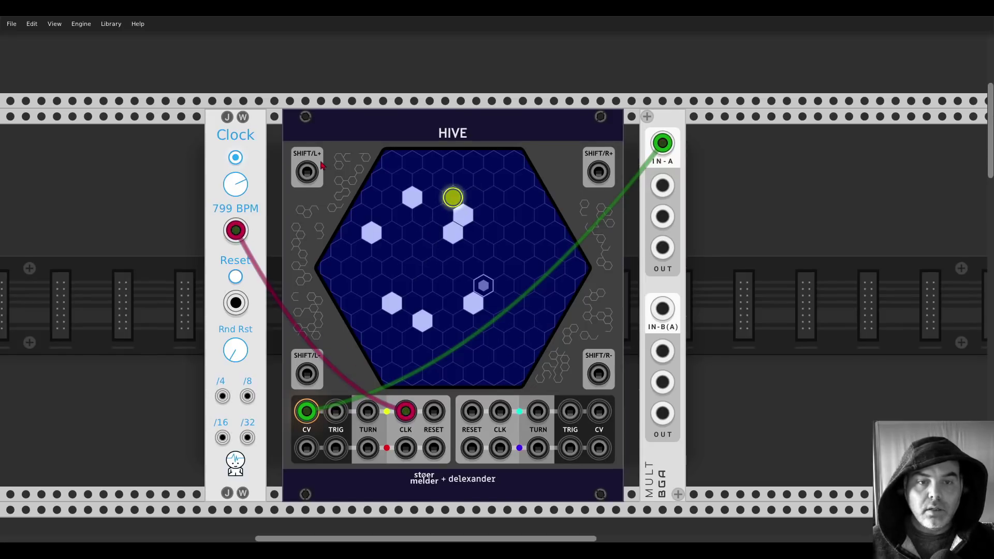
{"action": "scroll", "coordinate": [323, 163], "scroll_direction": "down", "scroll_amount": 2}
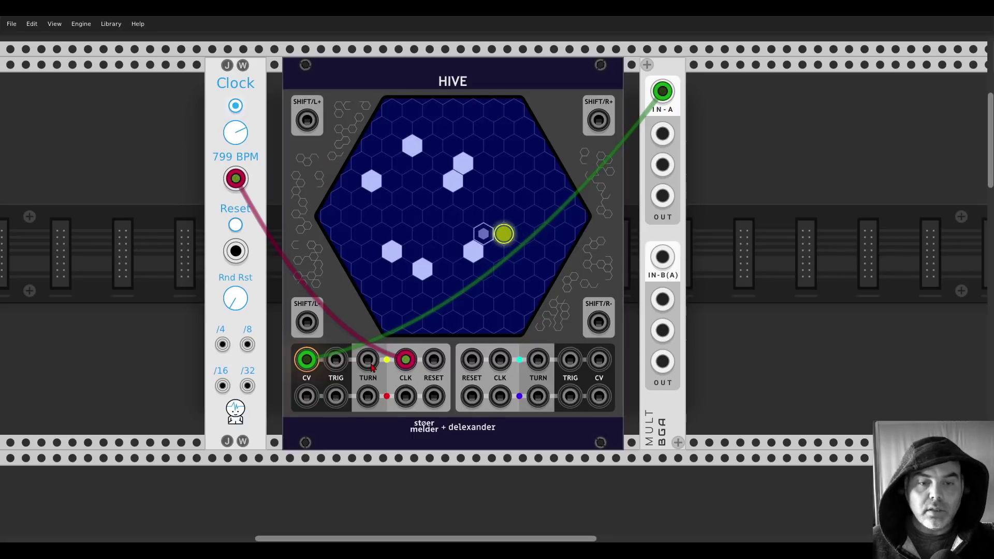
{"action": "left_click_drag", "start_coordinate": [371, 367], "coordinate": [224, 346]}
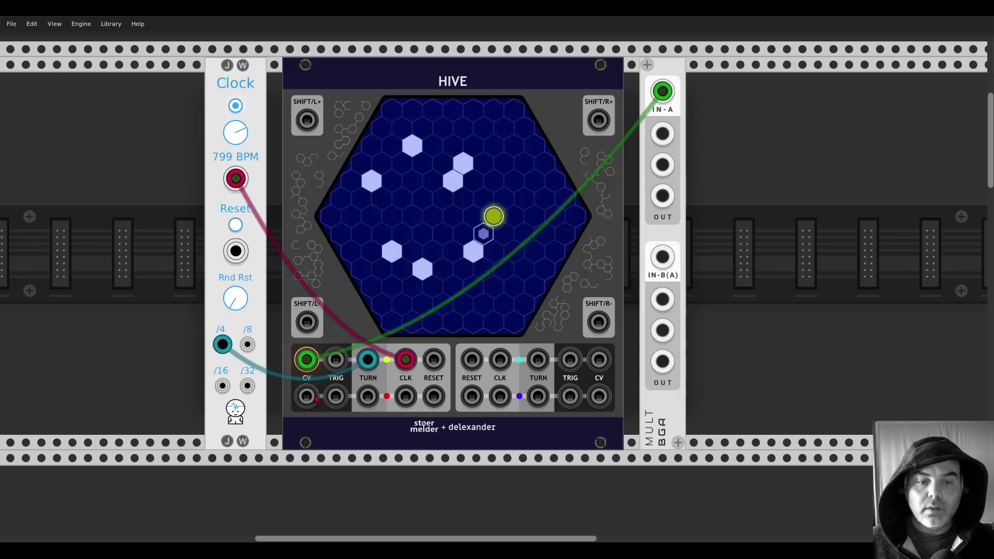
Patch the red CV output to IN-B(A) and the clock's /8 output to the red TURN input, with the tempo at about 447 BPM.
{"action": "left_click_drag", "start_coordinate": [315, 398], "coordinate": [663, 257]}
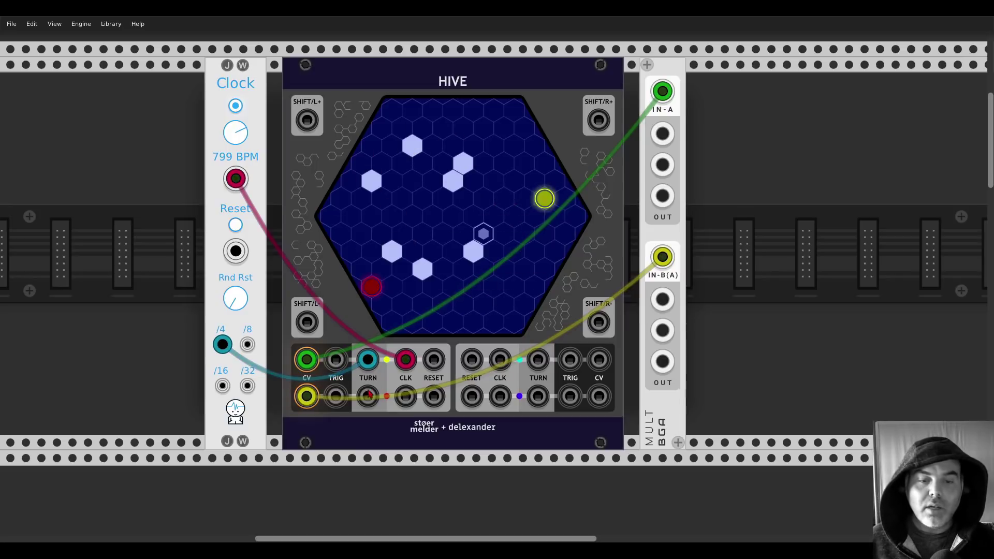
{"action": "left_click_drag", "start_coordinate": [369, 394], "coordinate": [248, 345]}
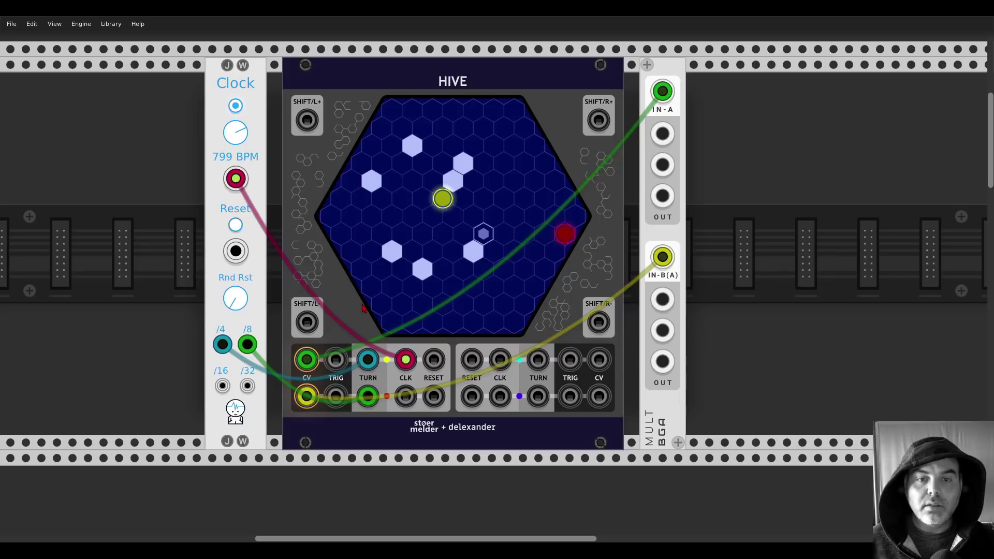
{"action": "mouse_move", "coordinate": [236, 132]}
{"action": "left_mouse_down"}
{"action": "mouse_move", "coordinate": [236, 155]}
{"action": "mouse_move", "coordinate": [243, 136]}
{"action": "left_mouse_up"}
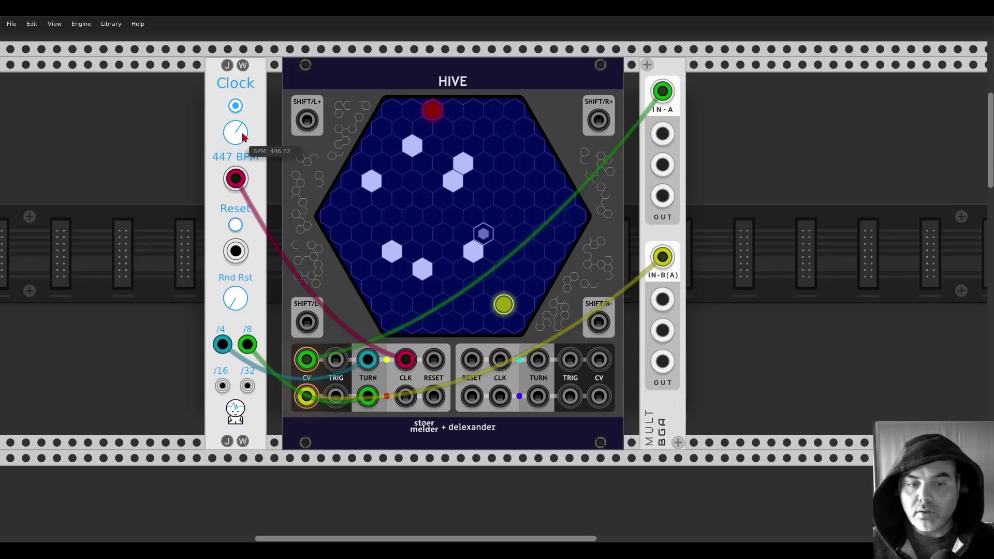
Examine the larger patch lower in the rack, focusing on its clock and HIVE sequencer.
{"action": "scroll", "coordinate": [243, 137], "scroll_direction": "down", "scroll_amount": 3}
{"action": "scroll", "coordinate": [179, 131], "scroll_direction": "down", "scroll_amount": 3}
{"action": "scroll", "coordinate": [335, 252], "scroll_direction": "down", "scroll_amount": 4}
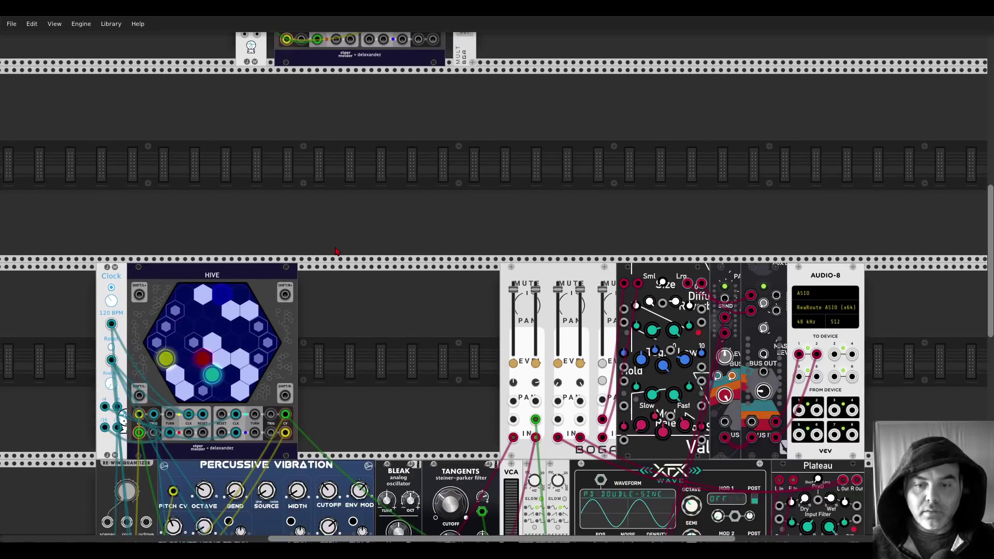
{"action": "scroll", "coordinate": [335, 251], "scroll_direction": "down", "scroll_amount": 3}
{"action": "scroll", "coordinate": [389, 251], "scroll_direction": "up", "scroll_amount": 2}
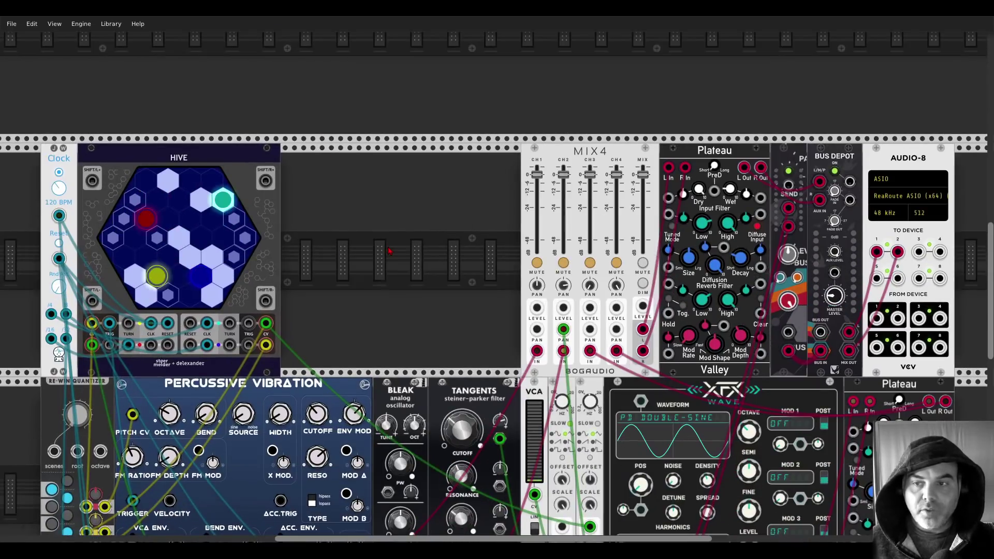
{"action": "left_click_drag", "start_coordinate": [356, 254], "coordinate": [577, 209]}
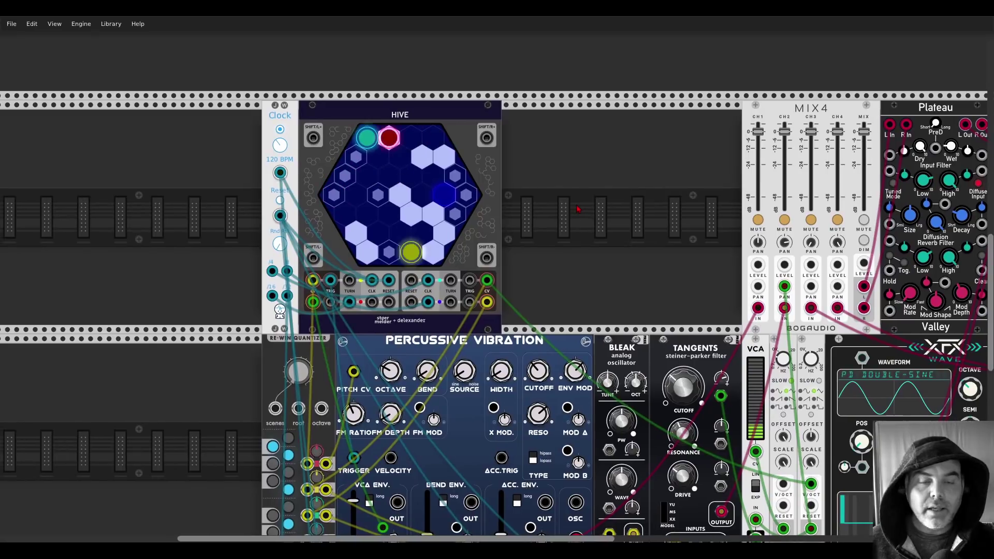
{"action": "scroll", "coordinate": [521, 205], "scroll_direction": "up", "scroll_amount": 2}
{"action": "left_click_drag", "start_coordinate": [546, 164], "coordinate": [600, 179]}
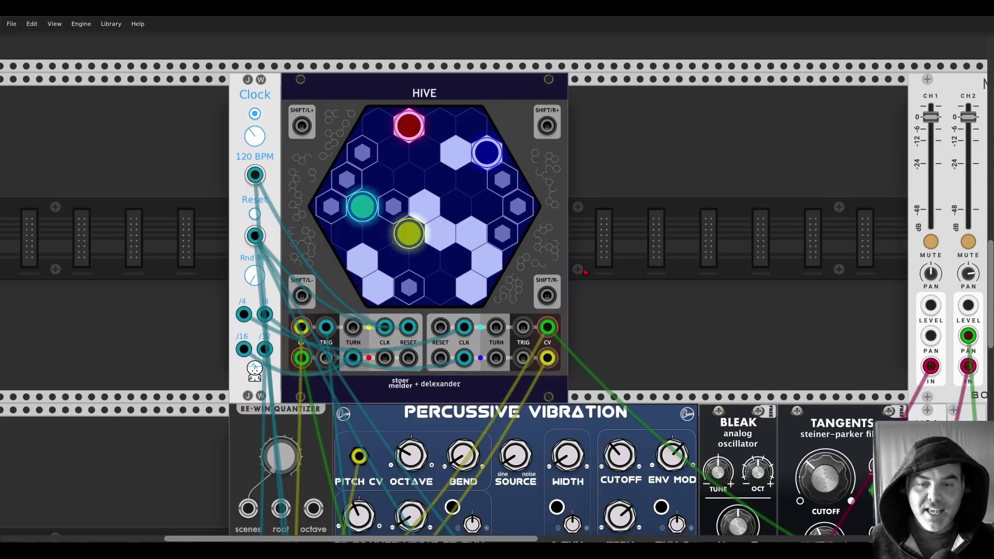
Unmute channel 1 of the upper MIX4 mixer in the larger patch.
{"action": "scroll", "coordinate": [584, 270], "scroll_direction": "down", "scroll_amount": 2}
{"action": "left_click_drag", "start_coordinate": [615, 308], "coordinate": [461, 171]}
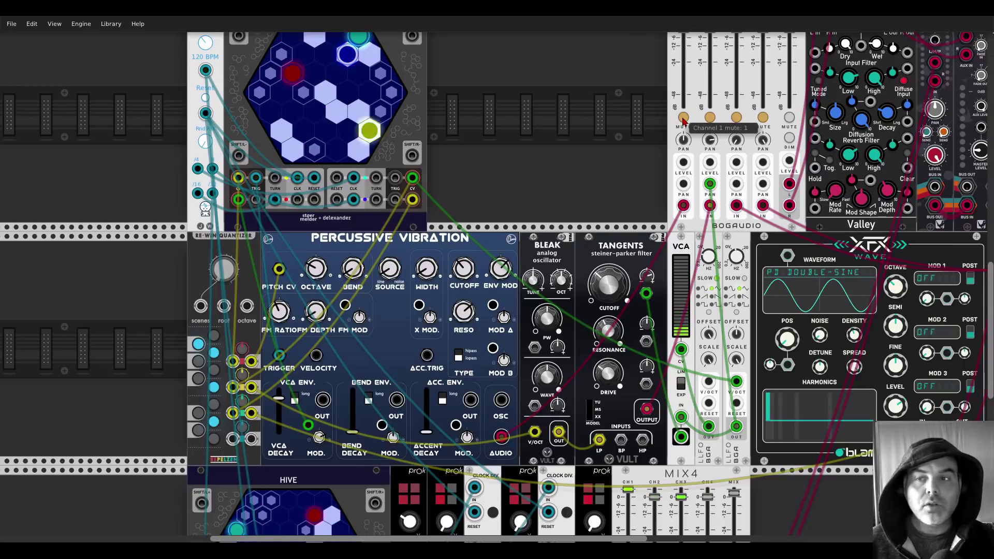
{"action": "scroll", "coordinate": [595, 144], "scroll_direction": "up", "scroll_amount": 2}
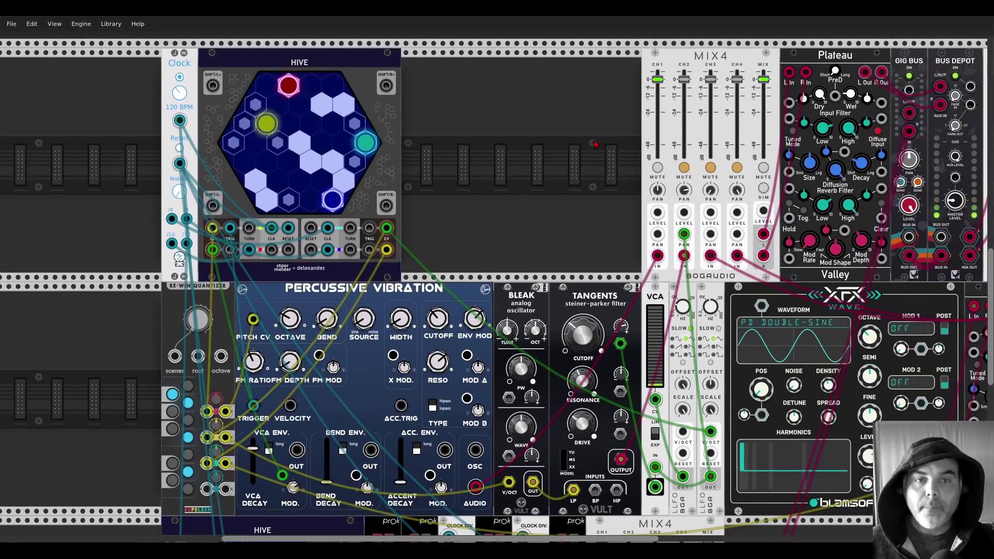
{"action": "left_click_drag", "start_coordinate": [594, 144], "coordinate": [590, 133]}
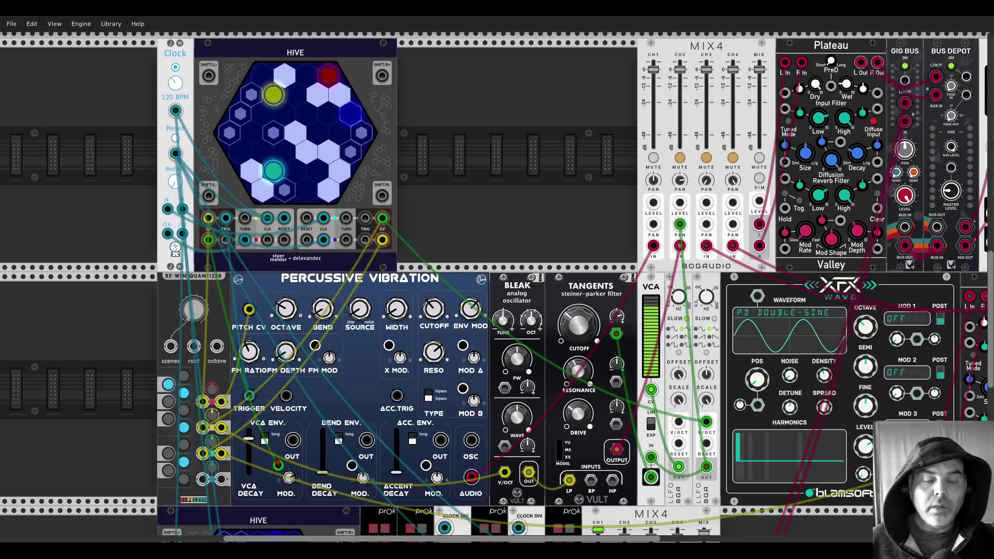
Adjust the FM Depth of the Percussive Vibration voice.
{"action": "left_click_drag", "start_coordinate": [278, 464], "coordinate": [324, 337]}
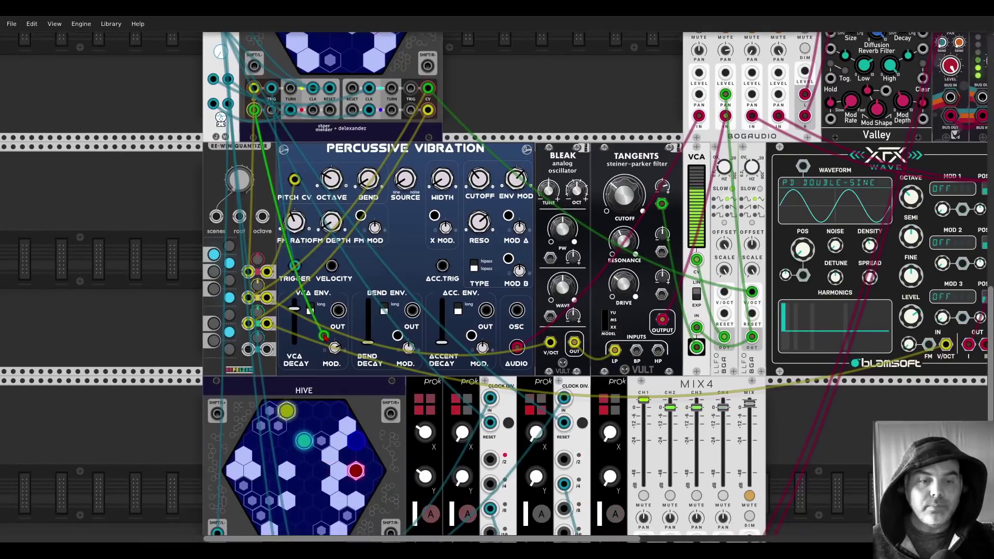
{"action": "scroll", "coordinate": [324, 336], "scroll_direction": "up", "scroll_amount": 3}
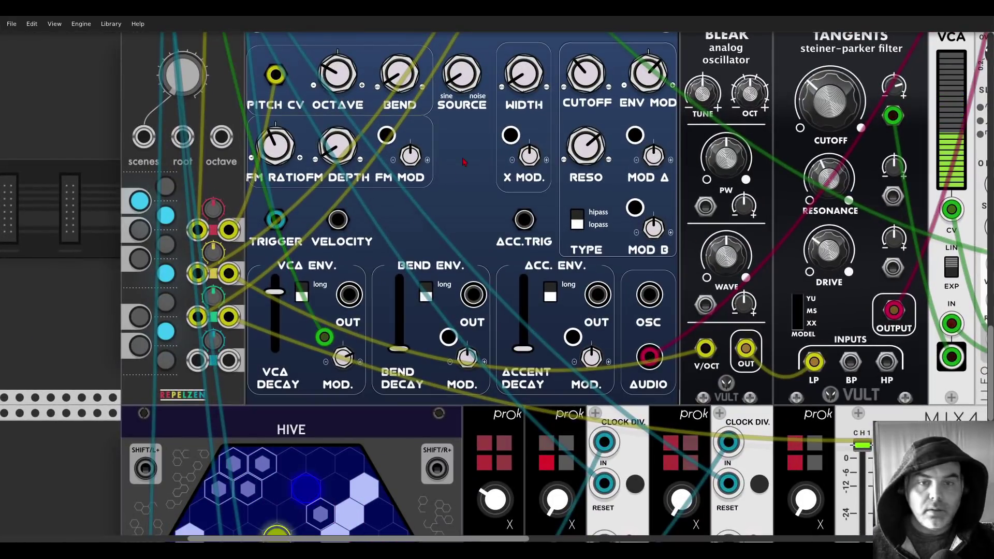
{"action": "scroll", "coordinate": [464, 161], "scroll_direction": "down", "scroll_amount": 3}
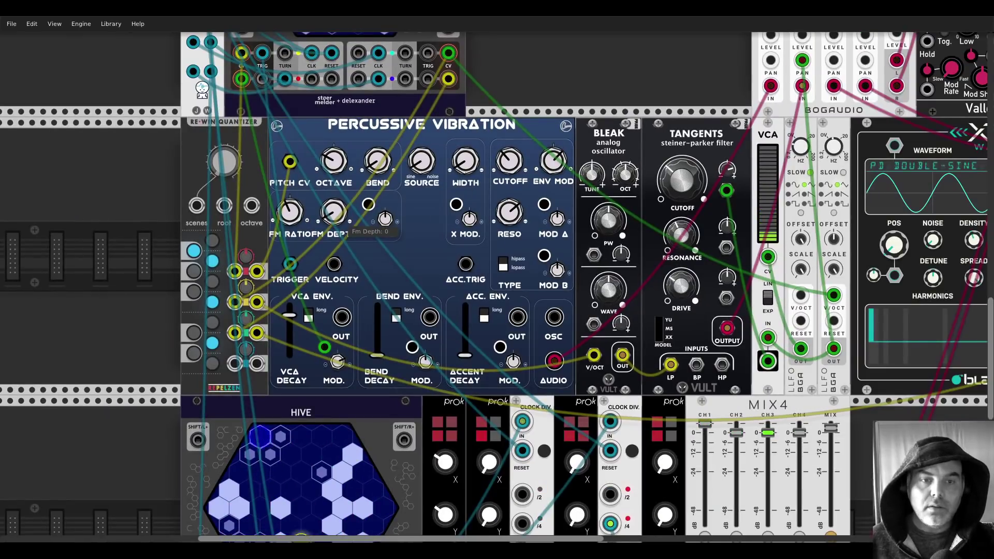
{"action": "left_click_drag", "start_coordinate": [334, 212], "coordinate": [334, 208]}
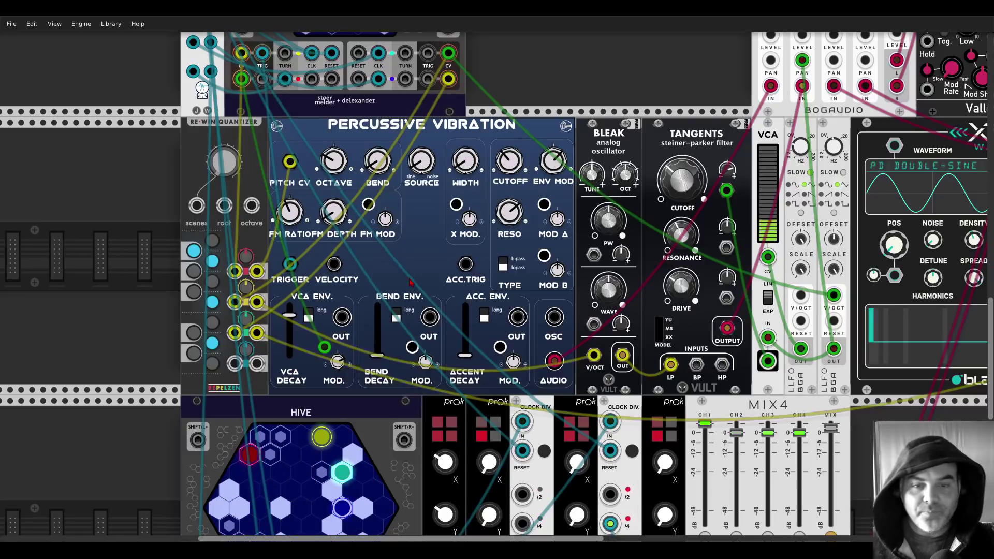
Unmute channel 2 of the upper MIX4 mixer.
{"action": "scroll", "coordinate": [409, 283], "scroll_direction": "up", "scroll_amount": 4}
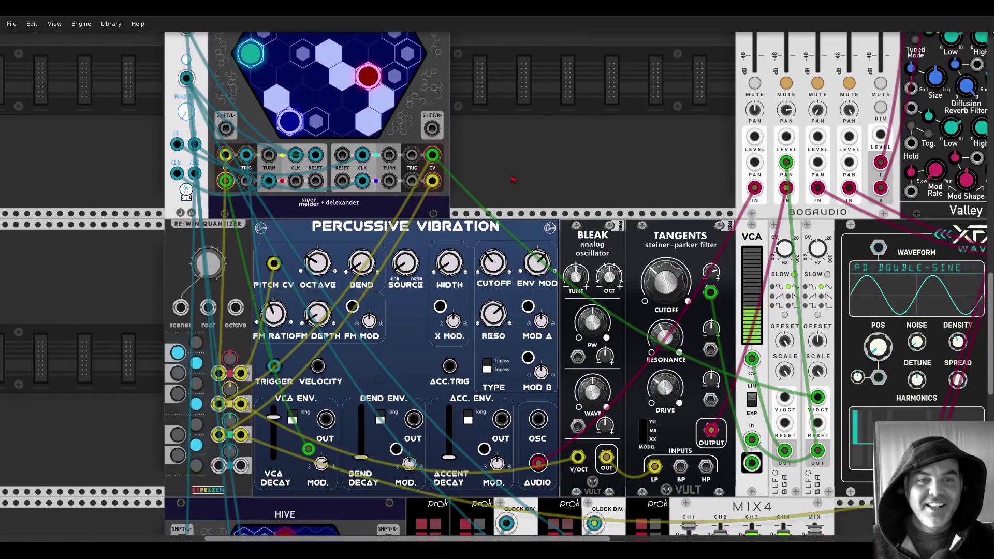
{"action": "scroll", "coordinate": [512, 180], "scroll_direction": "down", "scroll_amount": 3}
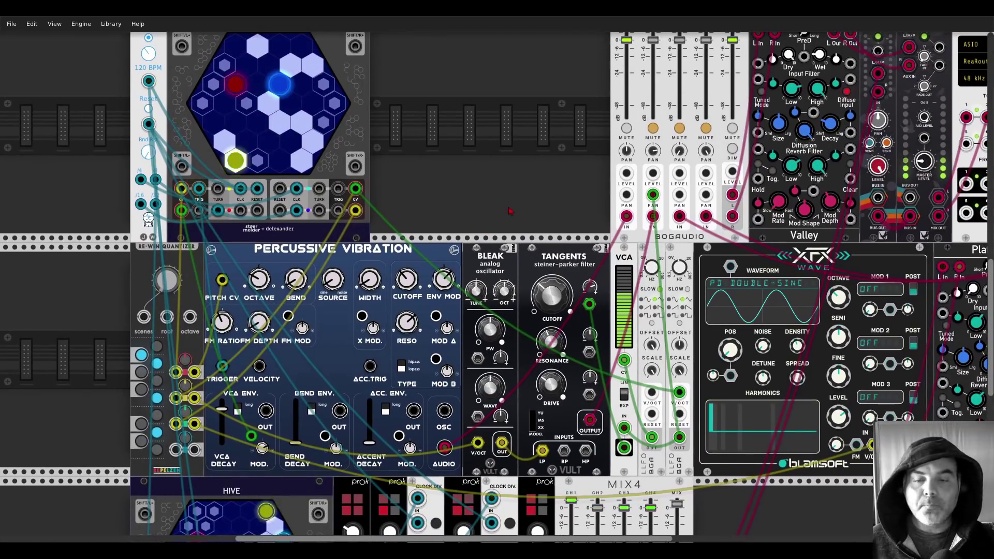
{"action": "left_click_drag", "start_coordinate": [510, 211], "coordinate": [405, 148]}
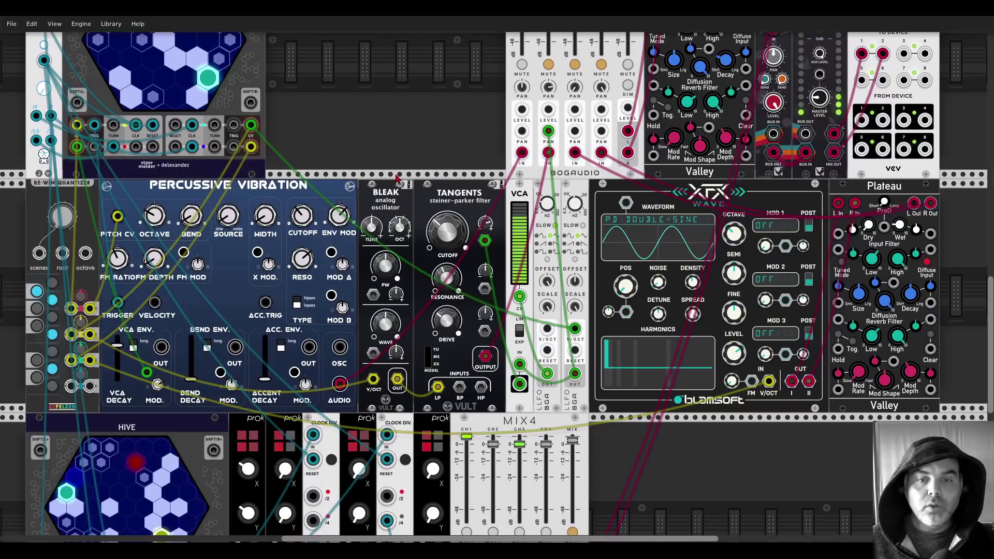
{"action": "left_click", "coordinate": [549, 67]}
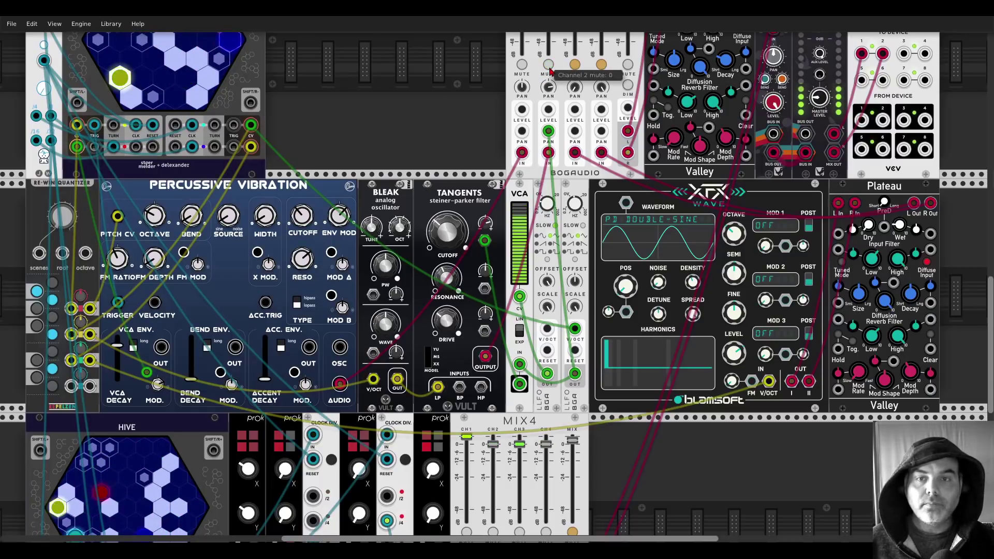
{"action": "left_click_drag", "start_coordinate": [458, 88], "coordinate": [489, 151]}
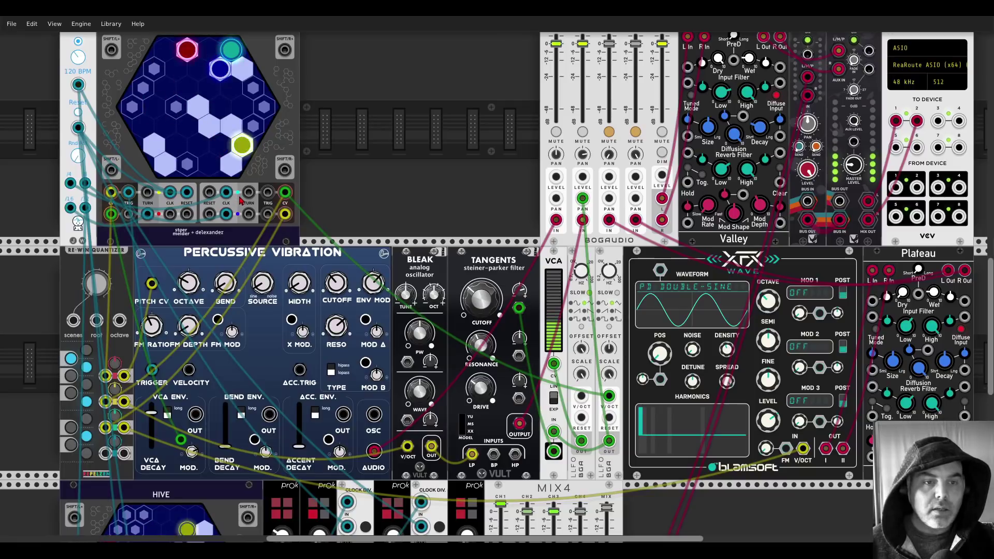
{"action": "left_click_drag", "start_coordinate": [227, 123], "coordinate": [315, 177]}
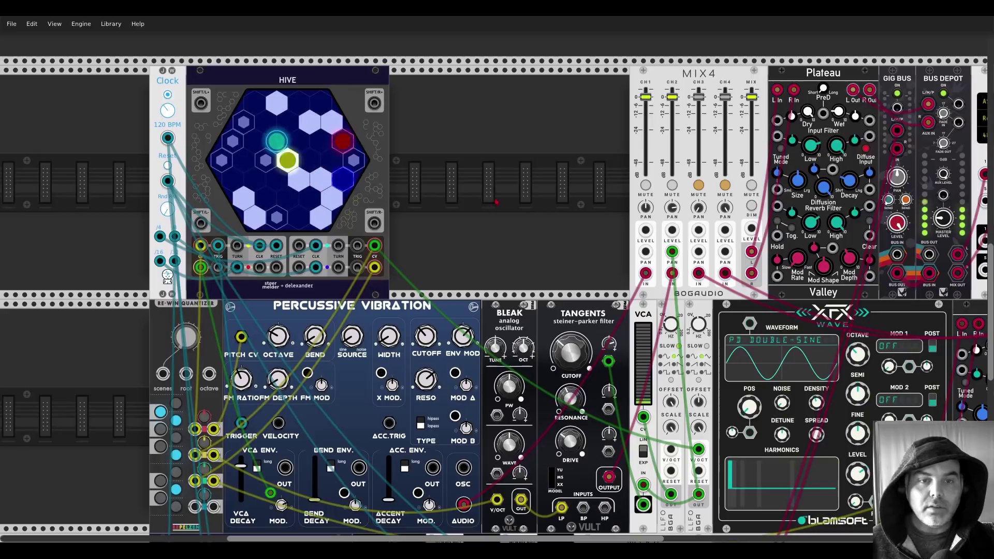
{"action": "left_click_drag", "start_coordinate": [524, 148], "coordinate": [427, 136]}
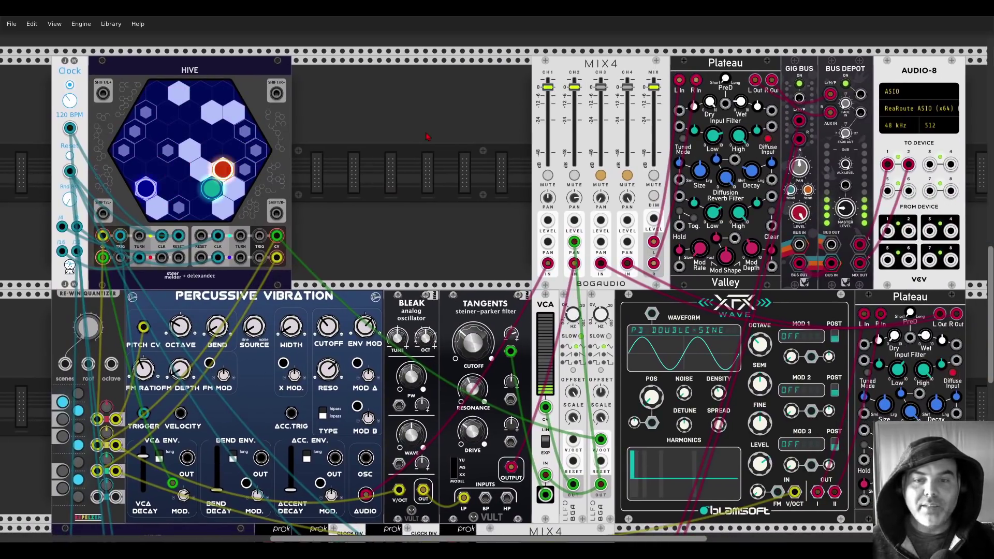
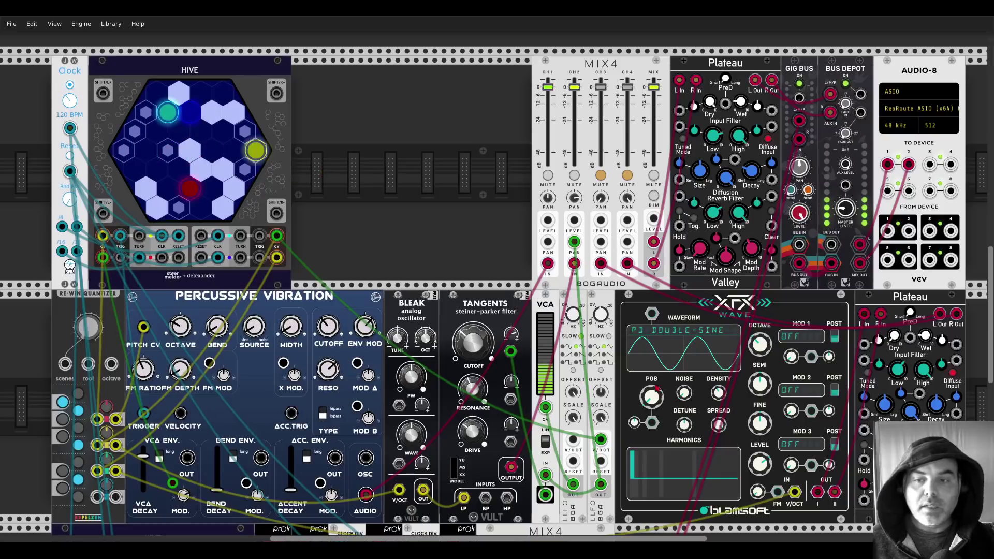
Unmute channels 3 and 4 of the upper MIX4 mixer to bring in the XFX Wave voice.
{"action": "scroll", "coordinate": [405, 213], "scroll_direction": "down", "scroll_amount": 4}
{"action": "scroll", "coordinate": [406, 212], "scroll_direction": "right", "scroll_amount": 10}
{"action": "scroll", "coordinate": [405, 213], "scroll_direction": "up", "scroll_amount": 1}
{"action": "scroll", "coordinate": [406, 213], "scroll_direction": "left", "scroll_amount": 1}
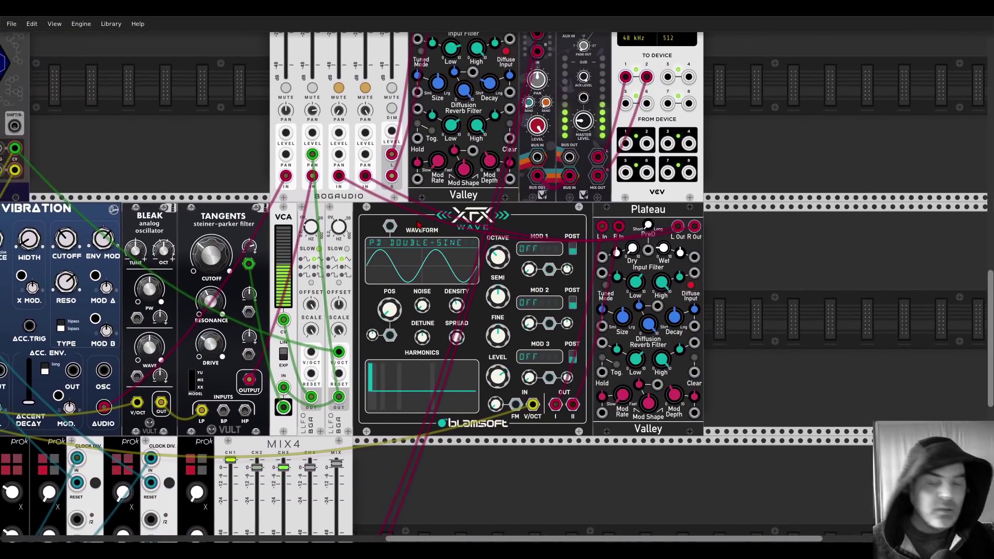
{"action": "scroll", "coordinate": [438, 220], "scroll_direction": "up", "scroll_amount": 1}
{"action": "scroll", "coordinate": [438, 220], "scroll_direction": "left", "scroll_amount": 2}
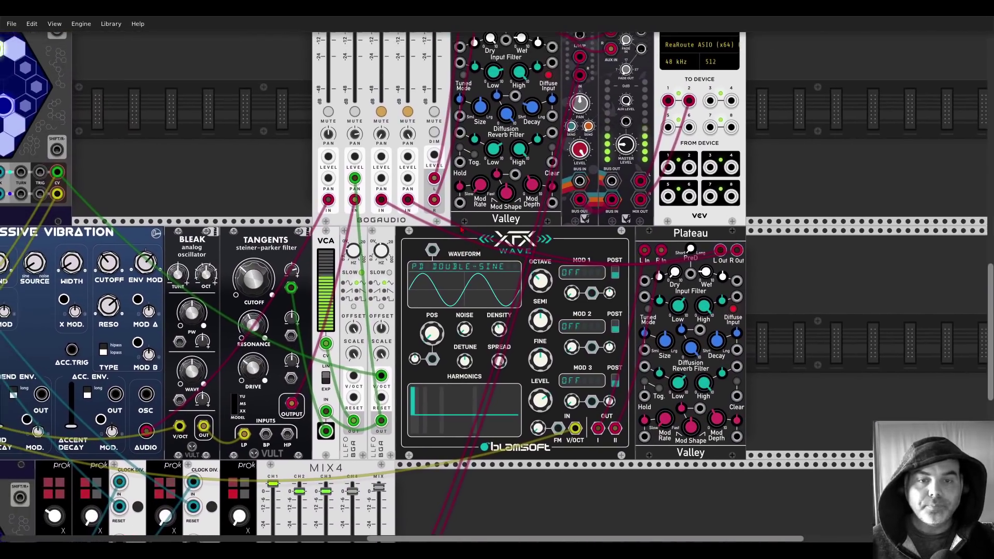
{"action": "left_click", "coordinate": [381, 112]}
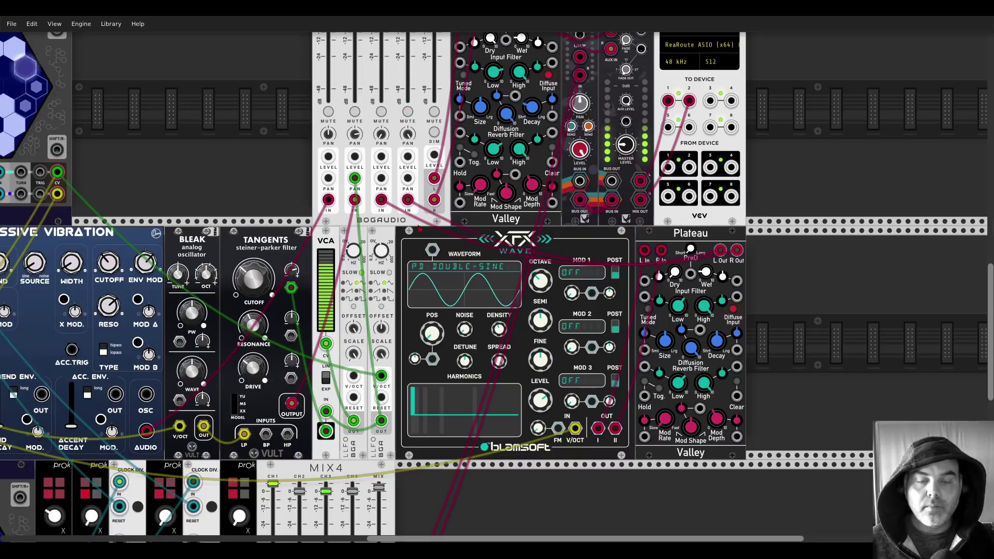
Adjust the waveform position of the XFX Wave voice.
{"action": "left_click_drag", "start_coordinate": [465, 329], "coordinate": [432, 383]}
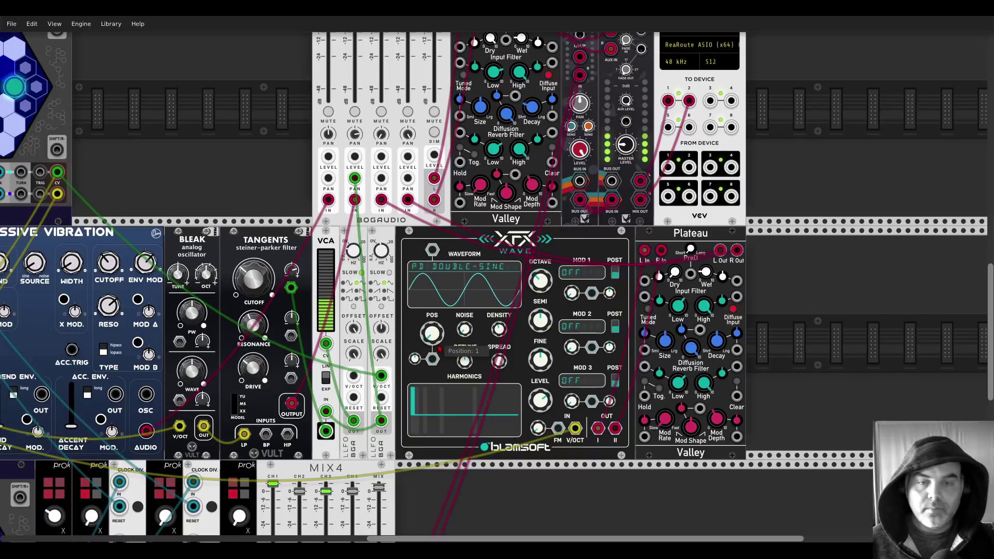
{"action": "left_click_drag", "start_coordinate": [256, 204], "coordinate": [472, 237]}
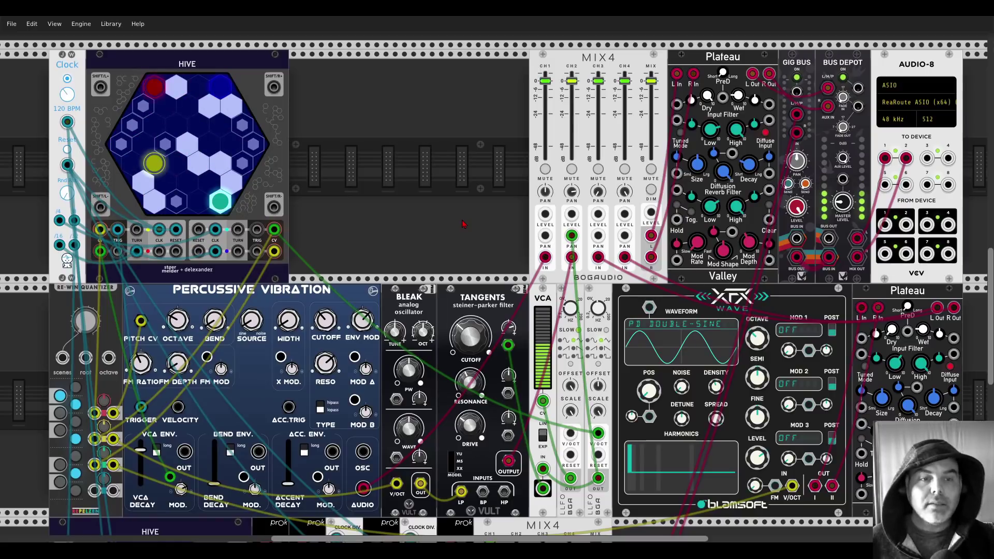
Unmute the master mix channel of the lower MIX4 mixer to bring in the drum modules.
{"action": "scroll", "coordinate": [462, 224], "scroll_direction": "down", "scroll_amount": 5}
{"action": "scroll", "coordinate": [487, 173], "scroll_direction": "down", "scroll_amount": 4}
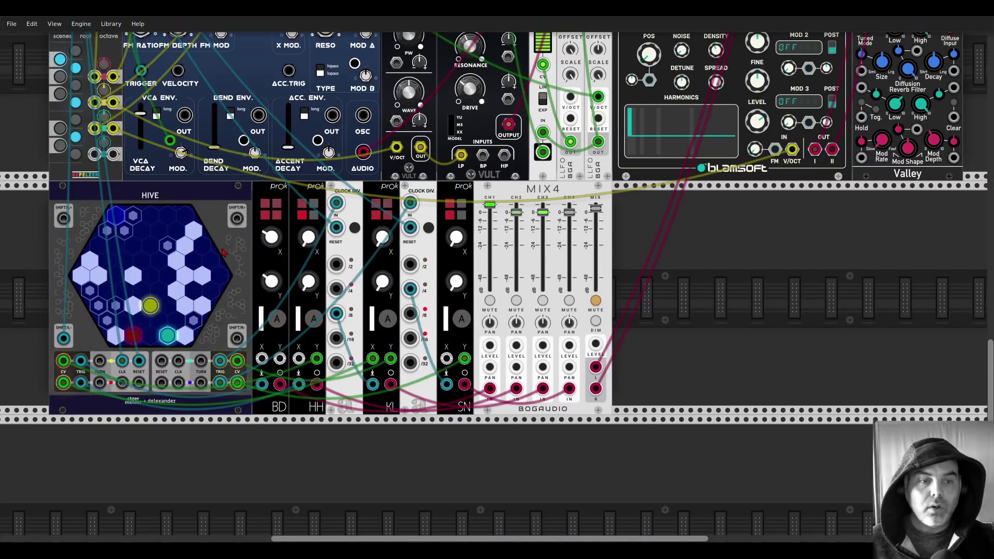
{"action": "scroll", "coordinate": [149, 350], "scroll_direction": "down", "scroll_amount": 2}
{"action": "scroll", "coordinate": [139, 350], "scroll_direction": "up", "scroll_amount": 3}
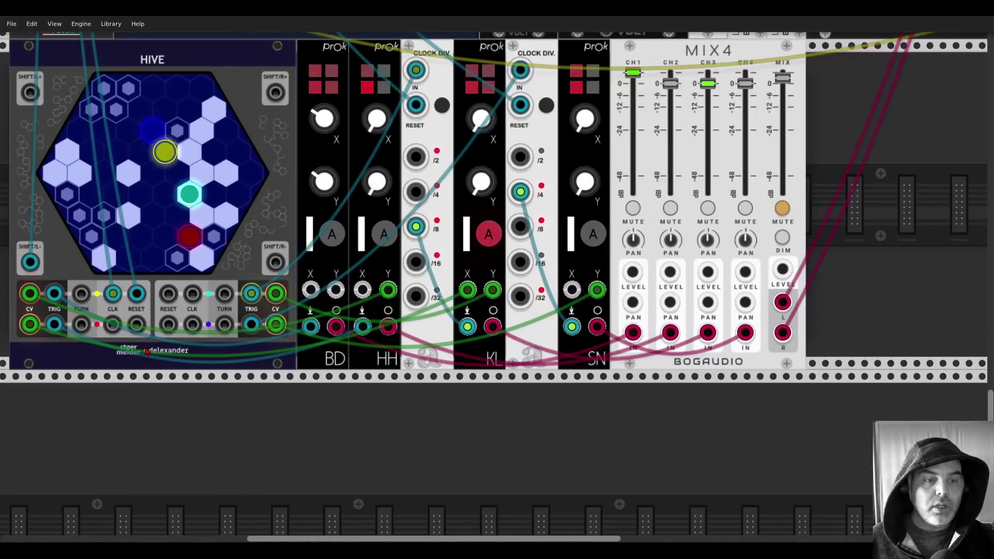
{"action": "scroll", "coordinate": [236, 371], "scroll_direction": "left", "scroll_amount": 2}
{"action": "scroll", "coordinate": [241, 387], "scroll_direction": "up", "scroll_amount": 1}
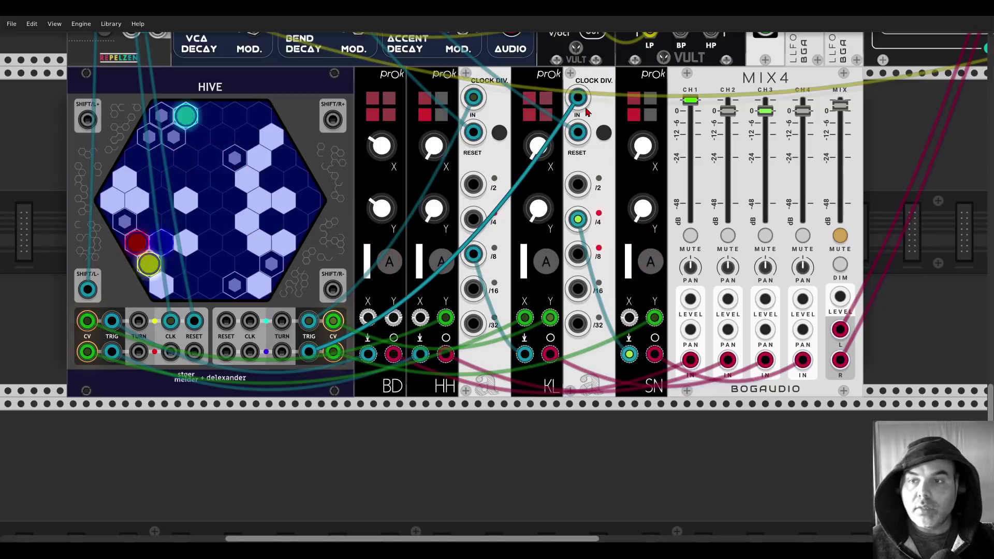
{"action": "left_click", "coordinate": [840, 235]}
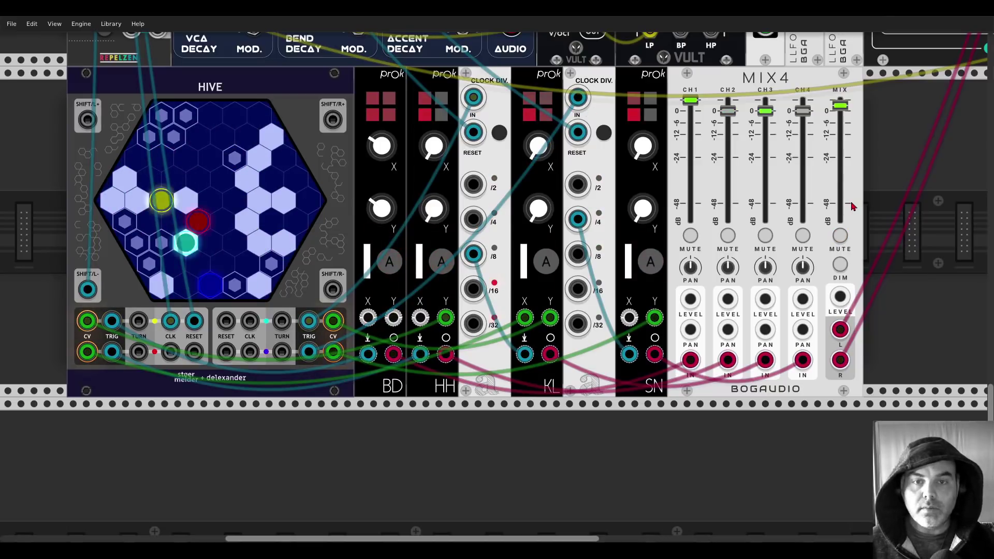
Look over the complete patch, from the clock and both HIVE sequencers to the voices, drum modules and mixers.
{"action": "scroll", "coordinate": [848, 198], "scroll_direction": "down", "scroll_amount": 2}
{"action": "left_click_drag", "start_coordinate": [892, 135], "coordinate": [678, 246]}
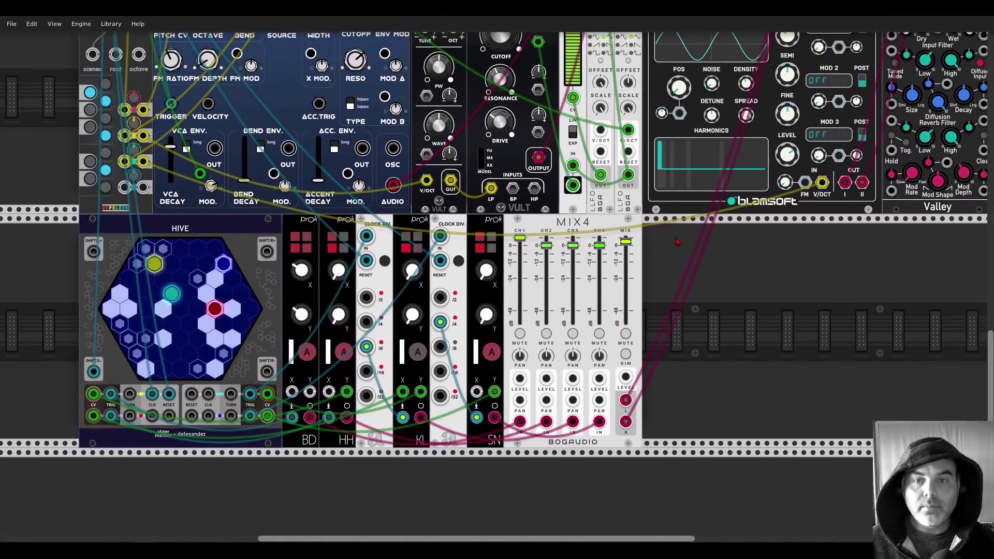
{"action": "scroll", "coordinate": [676, 237], "scroll_direction": "down", "scroll_amount": 2}
{"action": "left_click_drag", "start_coordinate": [759, 230], "coordinate": [651, 349]}
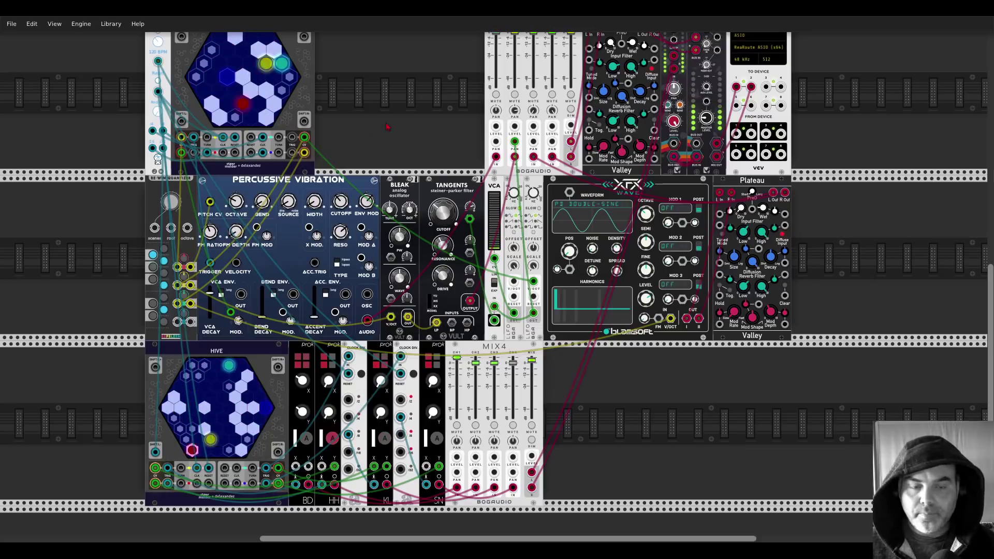
{"action": "scroll", "coordinate": [387, 127], "scroll_direction": "down", "scroll_amount": 2}
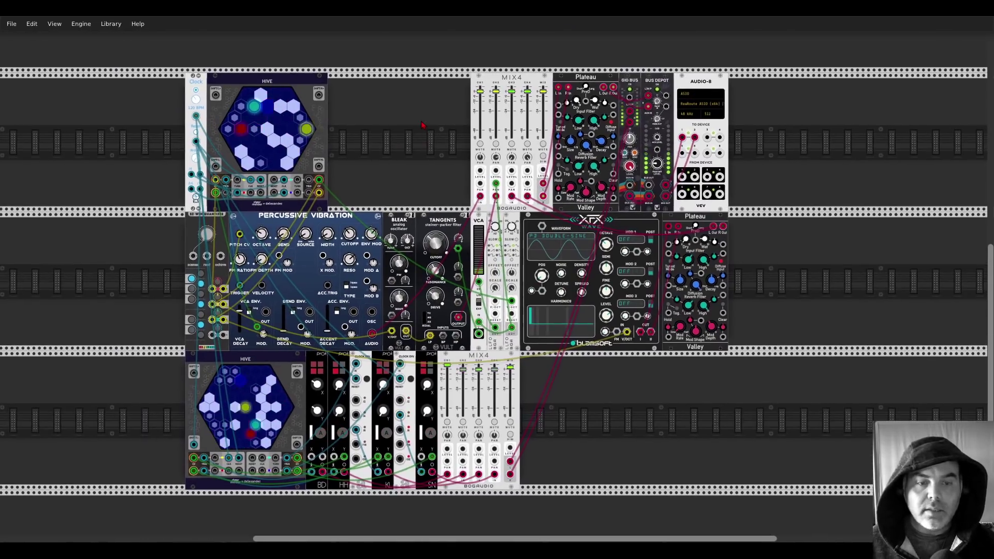
{"action": "scroll", "coordinate": [420, 114], "scroll_direction": "up", "scroll_amount": 2}
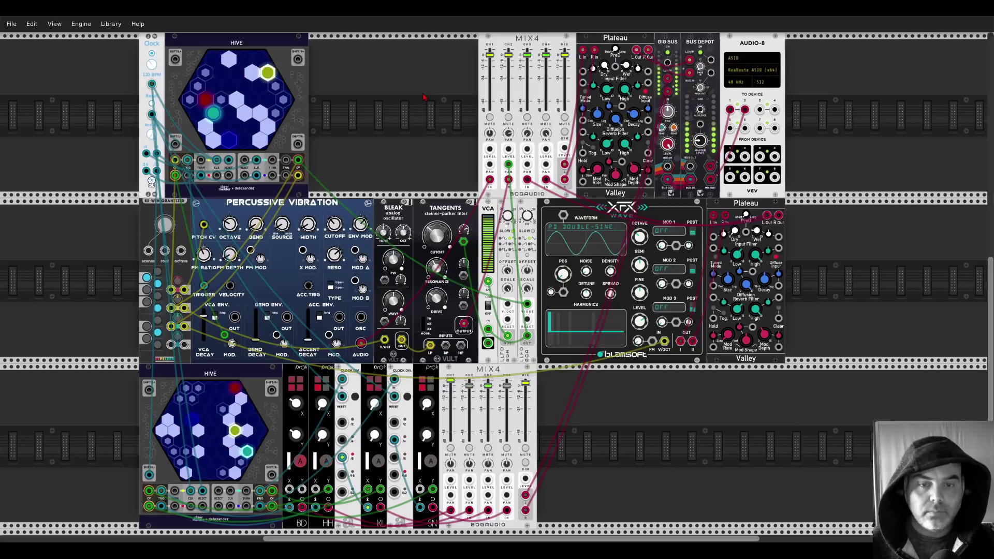
{"action": "left_click_drag", "start_coordinate": [436, 226], "coordinate": [436, 226]}
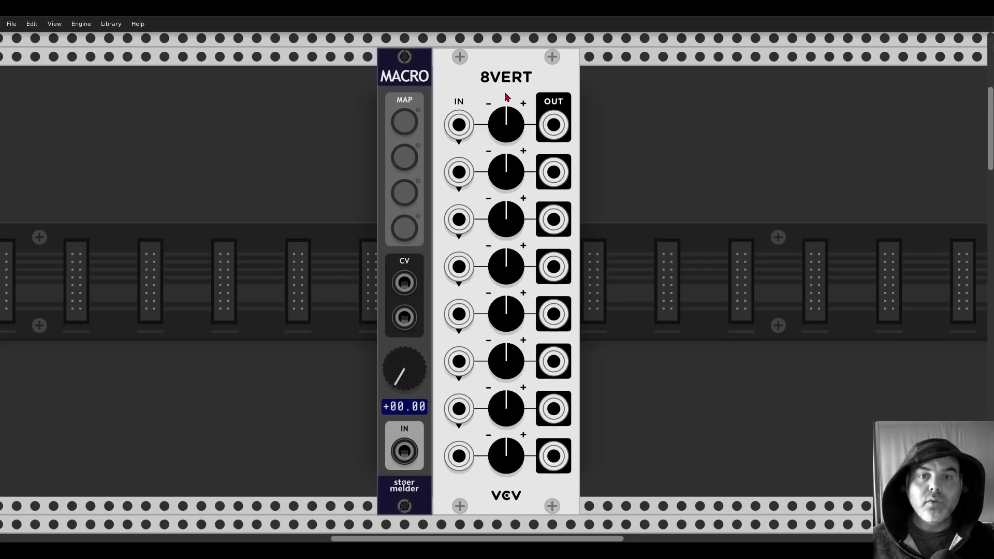
Move the 8VERT slightly away from MACRO and map MACRO's first slot to the 8VERT's channel 1 gain.
{"action": "left_click_drag", "start_coordinate": [507, 90], "coordinate": [546, 93]}
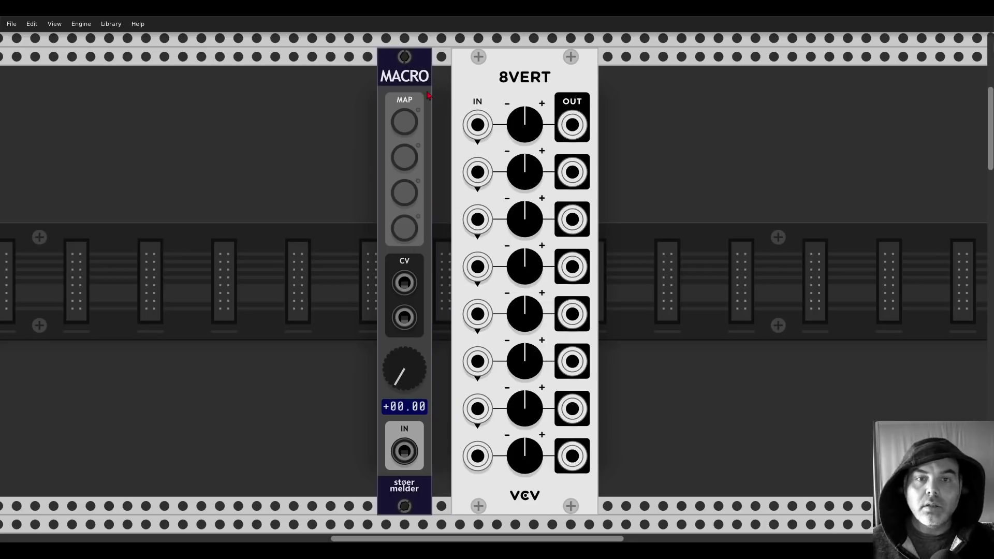
{"action": "left_click", "coordinate": [408, 123]}
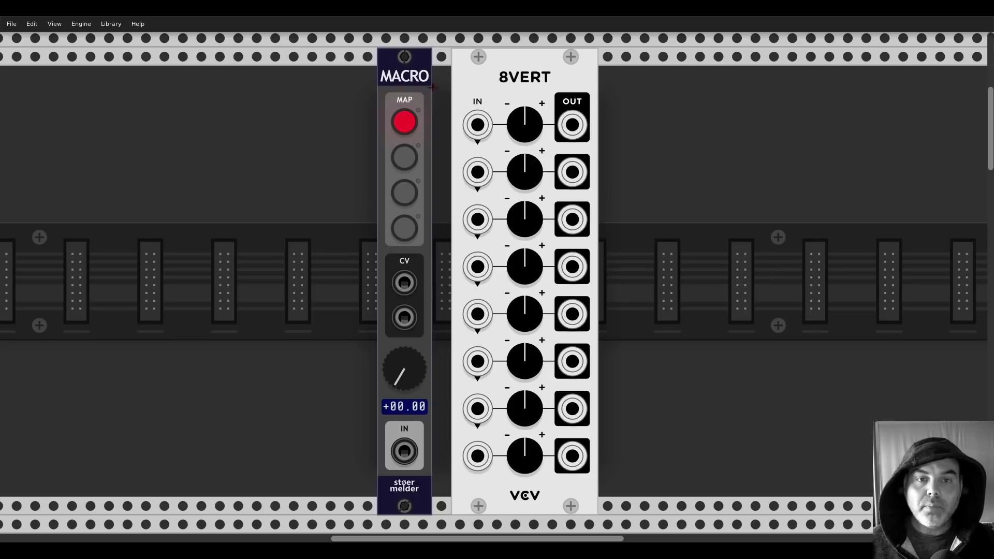
{"action": "left_click", "coordinate": [524, 125]}
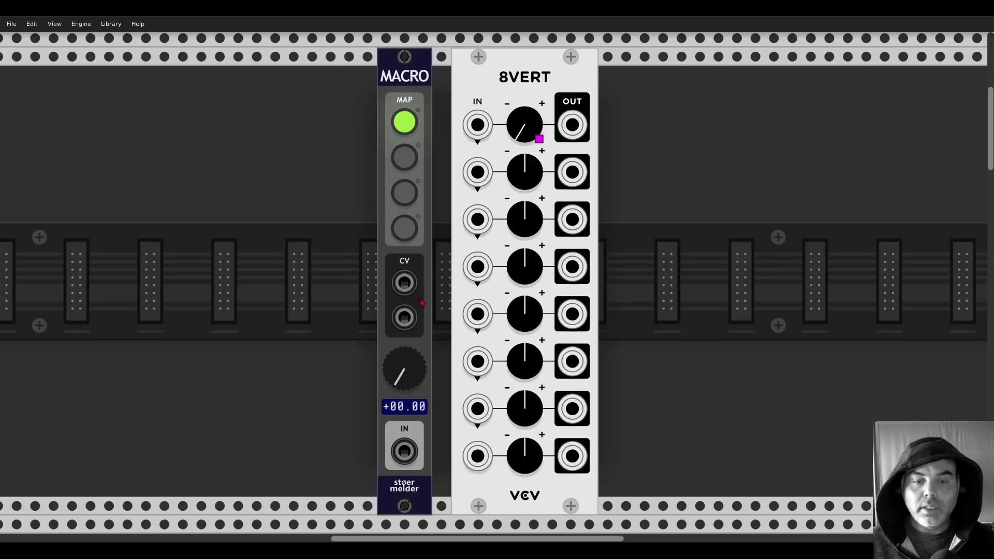
Sweep the macro knob to try the mapping, and locate and indicate the parameter mapped to MACRO's first slot.
{"action": "left_click_drag", "start_coordinate": [404, 368], "coordinate": [405, 394]}
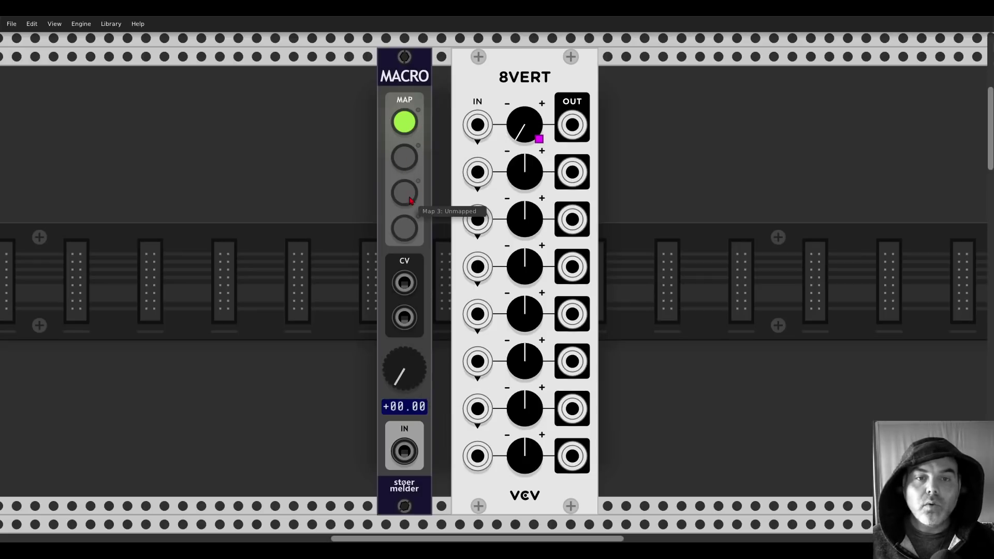
{"action": "right_click", "coordinate": [409, 125]}
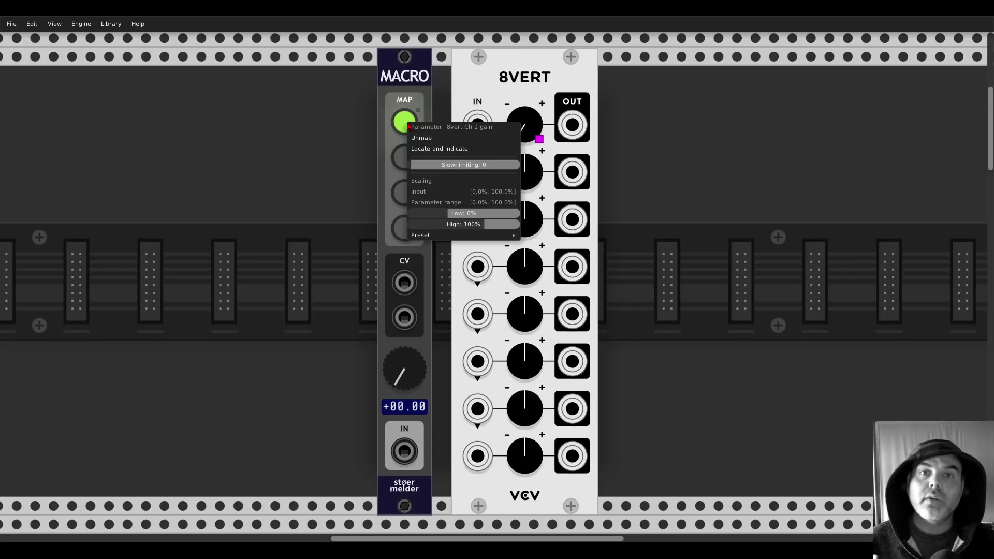
{"action": "left_click", "coordinate": [427, 154]}
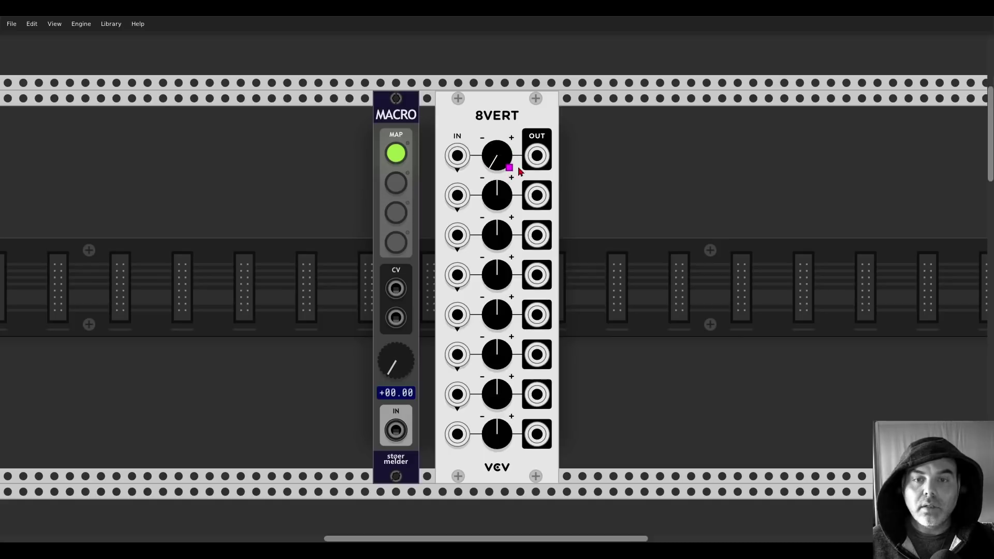
Move the 8VERT far away from MACRO and locate its mapped parameter from MACRO's first slot.
{"action": "left_click_drag", "start_coordinate": [543, 116], "coordinate": [992, 106]}
{"action": "left_click_drag", "start_coordinate": [446, 153], "coordinate": [538, 153]}
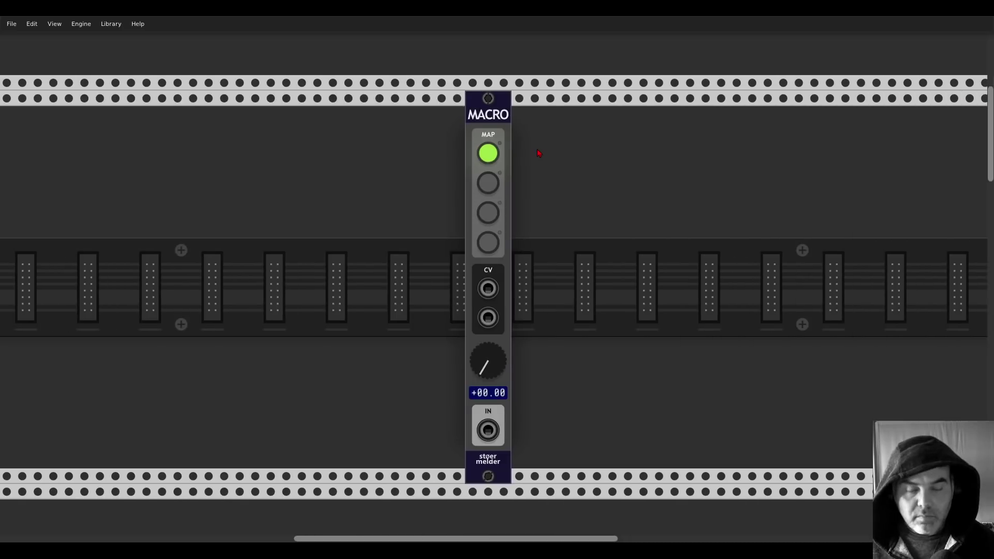
{"action": "scroll", "coordinate": [539, 153], "scroll_direction": "up", "scroll_amount": 2}
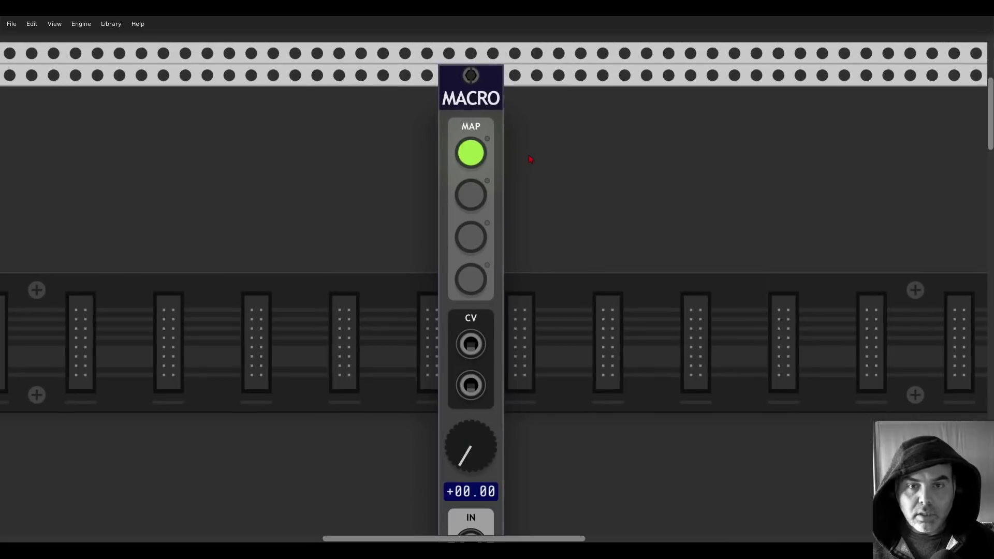
{"action": "right_click", "coordinate": [477, 154]}
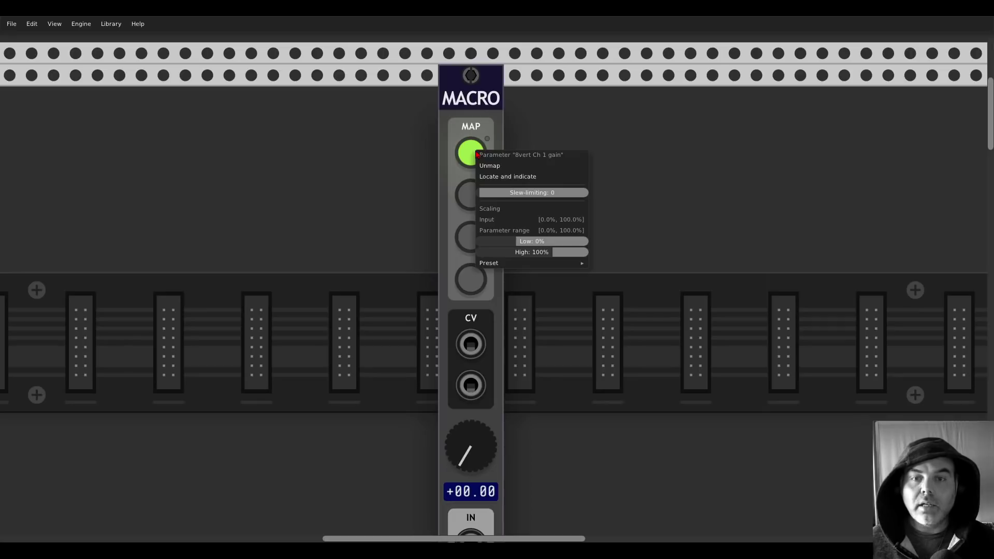
{"action": "left_click", "coordinate": [489, 180]}
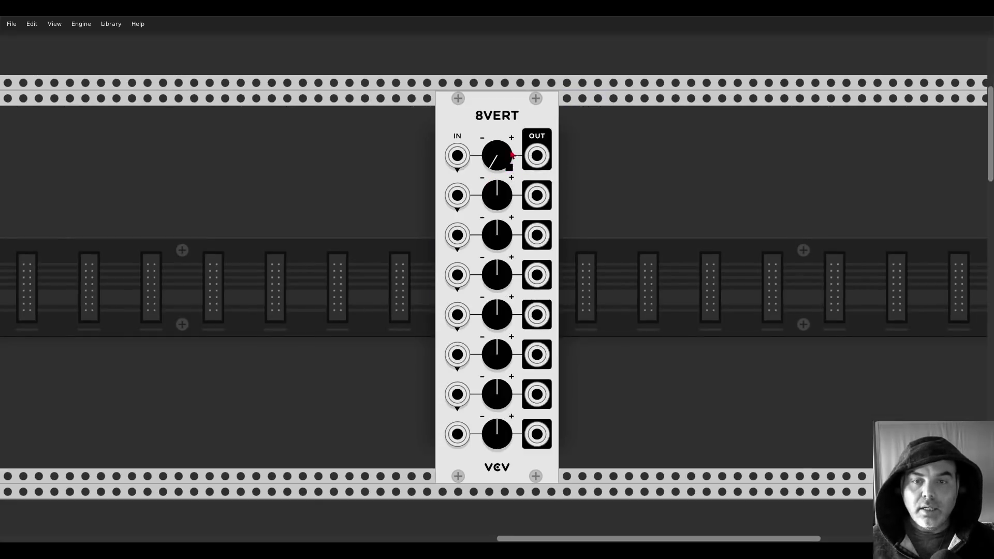
Bring the 8VERT back beside the MACRO module, leaving a small gap between them.
{"action": "scroll", "coordinate": [424, 178], "scroll_direction": "down", "scroll_amount": 2}
{"action": "left_click_drag", "start_coordinate": [311, 191], "coordinate": [550, 190]}
{"action": "left_click_drag", "start_coordinate": [715, 129], "coordinate": [353, 134]}
{"action": "scroll", "coordinate": [416, 160], "scroll_direction": "up", "scroll_amount": 4}
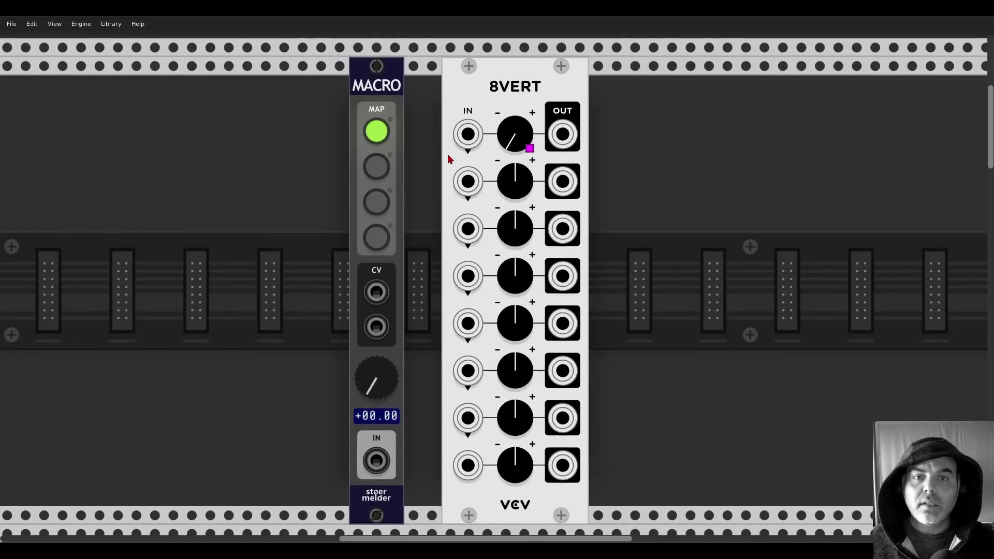
{"action": "left_click_drag", "start_coordinate": [434, 153], "coordinate": [441, 147]}
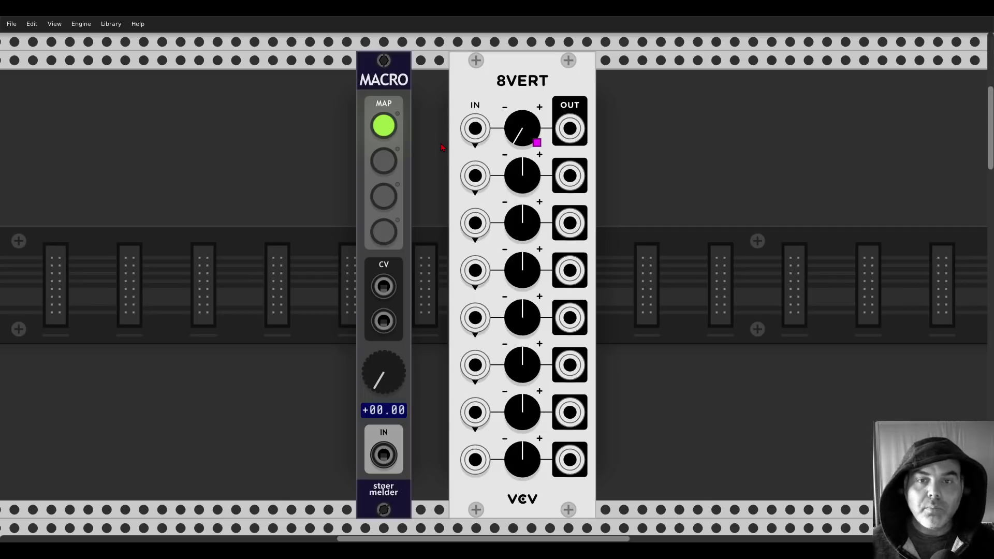
Set the slew-limiting of MACRO's first mapping to 0.77 and try it by sweeping the macro knob.
{"action": "right_click", "coordinate": [389, 130]}
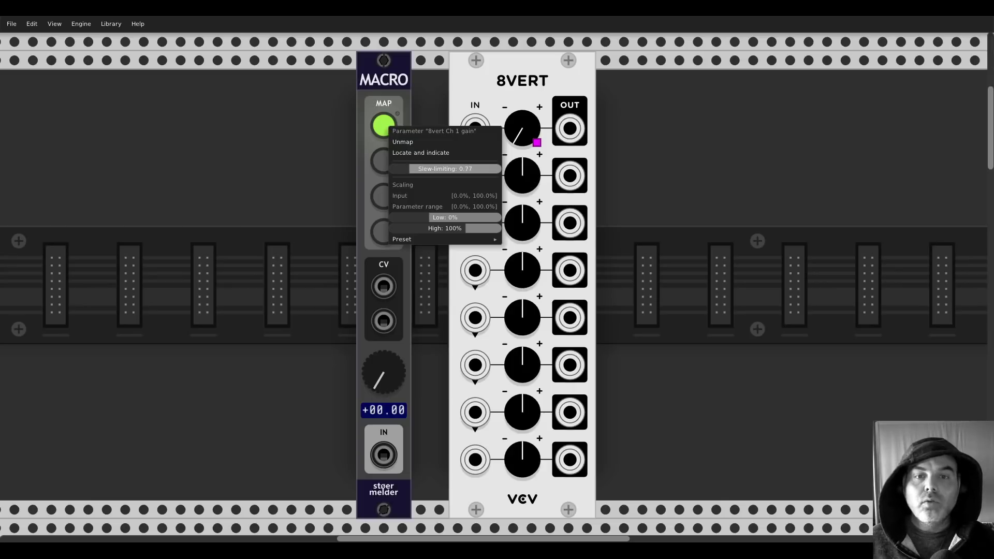
{"action": "left_click", "coordinate": [417, 117]}
{"action": "left_click_drag", "start_coordinate": [398, 385], "coordinate": [398, 233]}
{"action": "left_click_drag", "start_coordinate": [394, 345], "coordinate": [394, 415]}
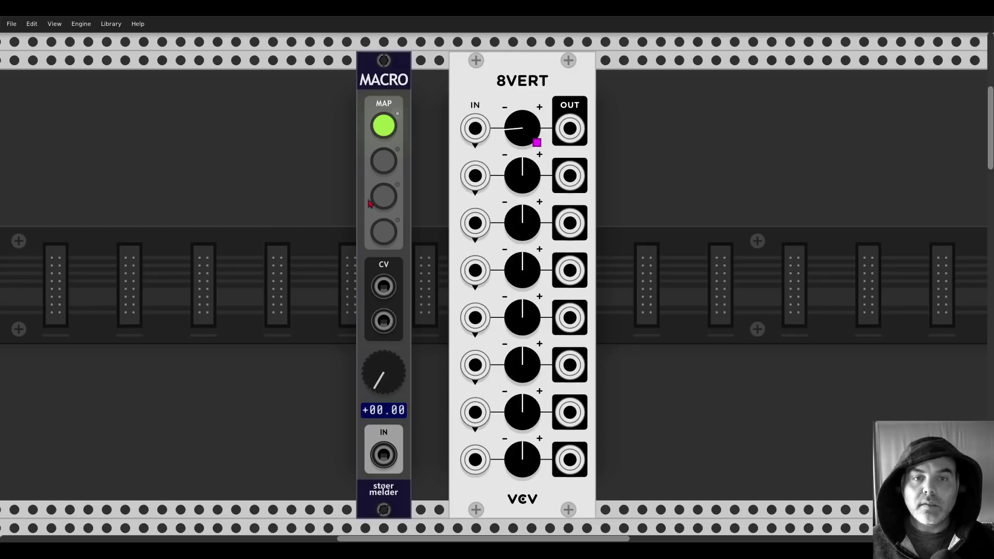
Reset the first mapping's slew-limiting to 0 and restrict its parameter range to 45%–62.2%, checking it with the macro knob.
{"action": "right_click", "coordinate": [386, 122]}
{"action": "left_click_drag", "start_coordinate": [444, 162], "coordinate": [388, 162]}
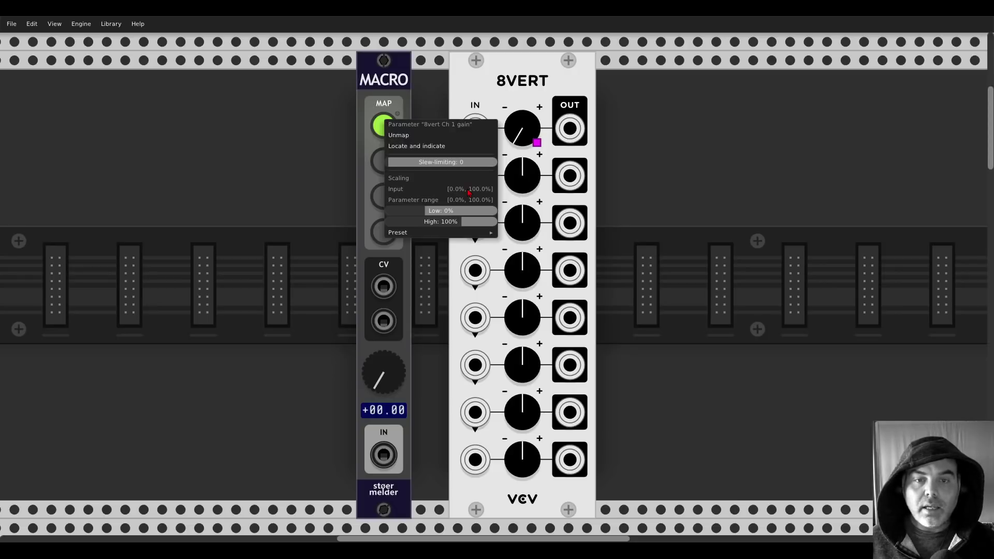
{"action": "mouse_move", "coordinate": [429, 215]}
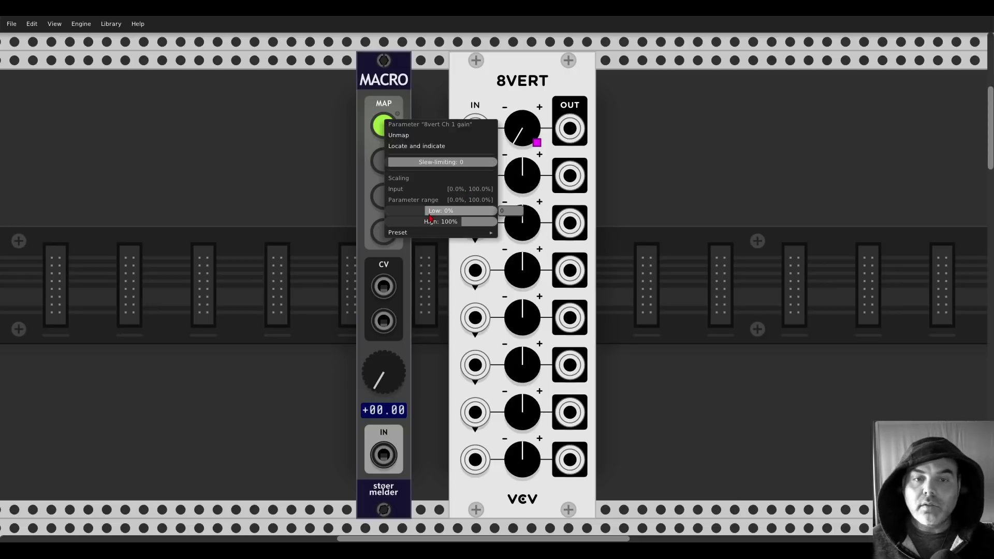
{"action": "mouse_move", "coordinate": [430, 218]}
{"action": "left_mouse_down"}
{"action": "mouse_move", "coordinate": [480, 217]}
{"action": "mouse_move", "coordinate": [440, 211]}
{"action": "mouse_move", "coordinate": [457, 222]}
{"action": "mouse_move", "coordinate": [437, 221]}
{"action": "left_mouse_up"}
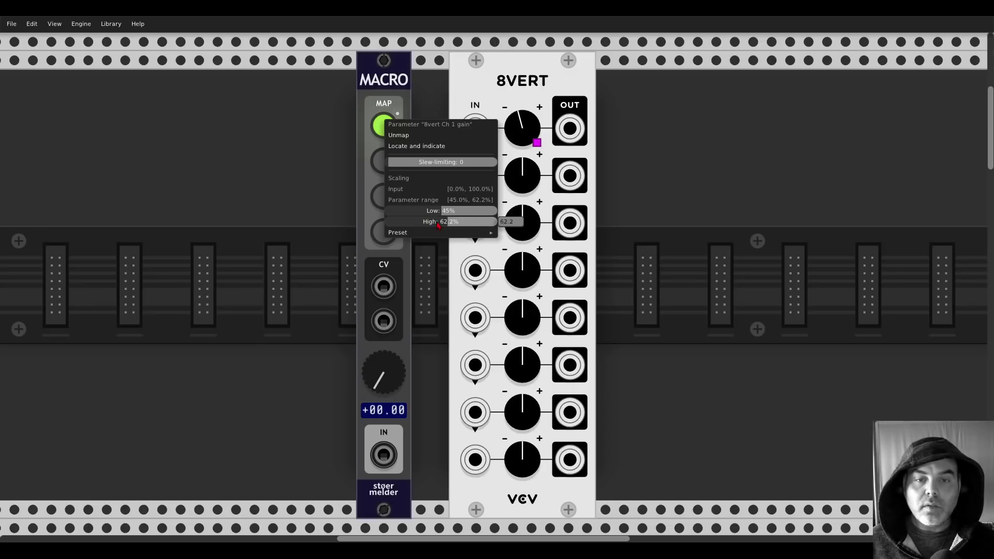
{"action": "left_click", "coordinate": [422, 292]}
{"action": "left_click_drag", "start_coordinate": [400, 388], "coordinate": [383, 373]}
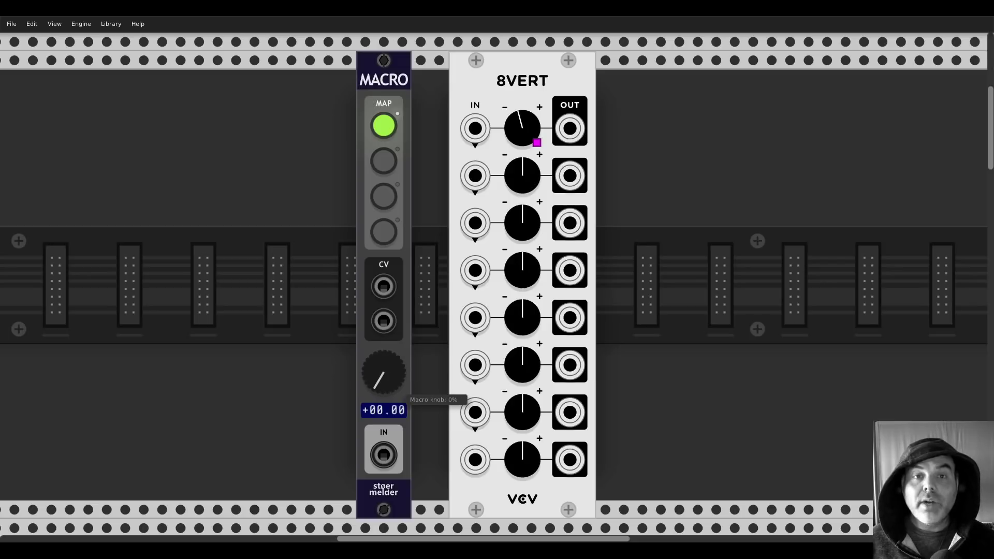
Map MACRO's second slot to the 8VERT's channel 2 gain and sweep the macro knob to compare both mappings.
{"action": "left_click", "coordinate": [383, 161]}
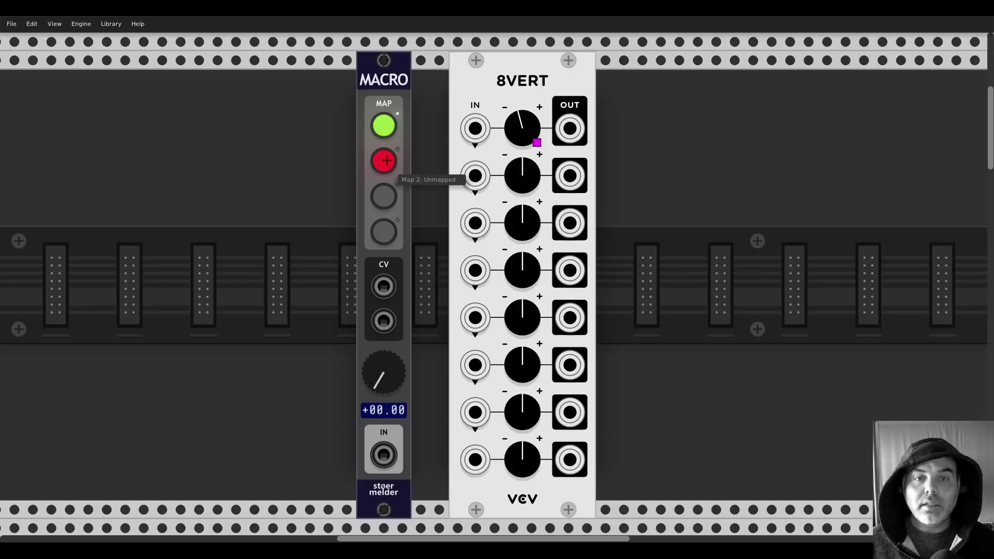
{"action": "left_click", "coordinate": [526, 178]}
{"action": "left_click_drag", "start_coordinate": [384, 371], "coordinate": [384, 352]}
{"action": "mouse_move", "coordinate": [399, 387]}
{"action": "left_mouse_down"}
{"action": "mouse_move", "coordinate": [399, 463]}
{"action": "mouse_move", "coordinate": [400, 387]}
{"action": "left_mouse_up"}
{"action": "left_click_drag", "start_coordinate": [384, 352], "coordinate": [383, 376]}
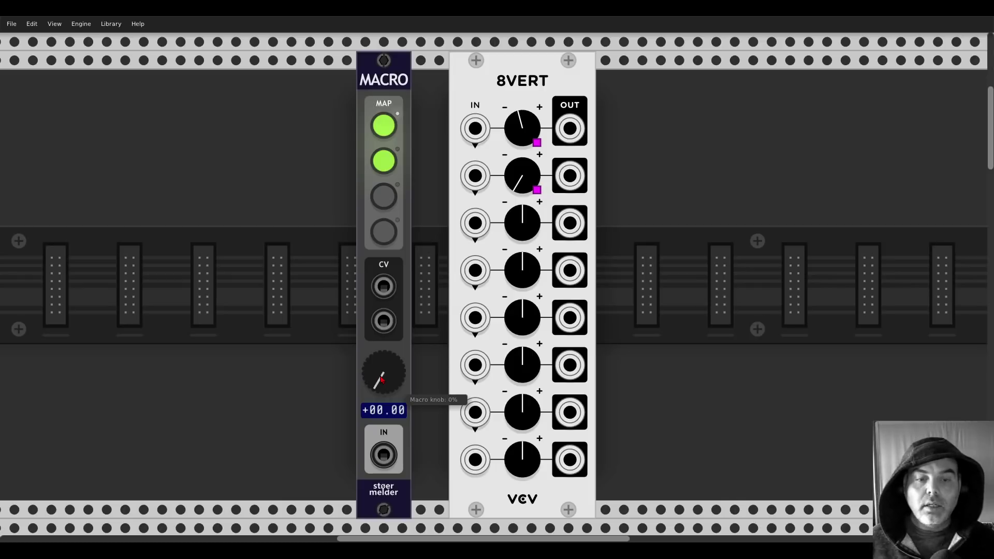
{"action": "mouse_move", "coordinate": [381, 378]}
{"action": "left_mouse_down"}
{"action": "mouse_move", "coordinate": [381, 218]}
{"action": "mouse_move", "coordinate": [388, 379]}
{"action": "left_mouse_up"}
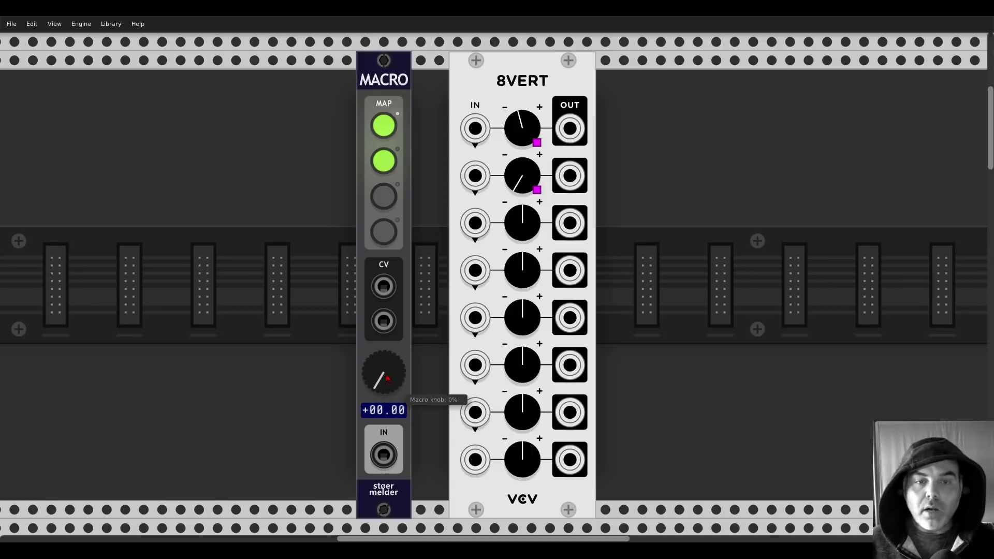
Patch MACRO's first CV output to the 8VERT's channel 4 input and inspect that port's voltage, slew-limiting, scaling and preset options.
{"action": "left_click_drag", "start_coordinate": [384, 286], "coordinate": [475, 271]}
{"action": "mouse_move", "coordinate": [399, 388]}
{"action": "left_mouse_down"}
{"action": "mouse_move", "coordinate": [398, 357]}
{"action": "mouse_move", "coordinate": [399, 378]}
{"action": "left_mouse_up"}
{"action": "right_click", "coordinate": [386, 288]}
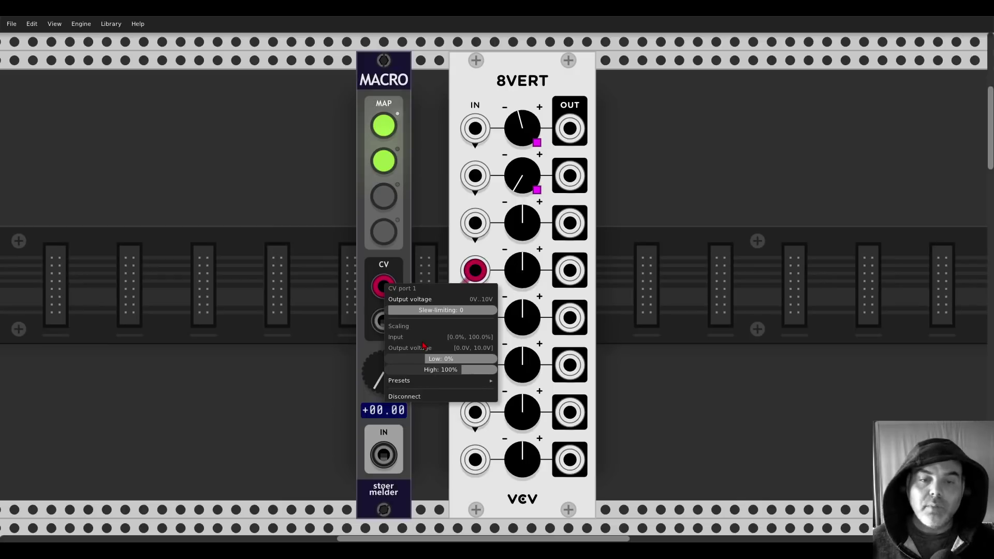
{"action": "mouse_move", "coordinate": [424, 384]}
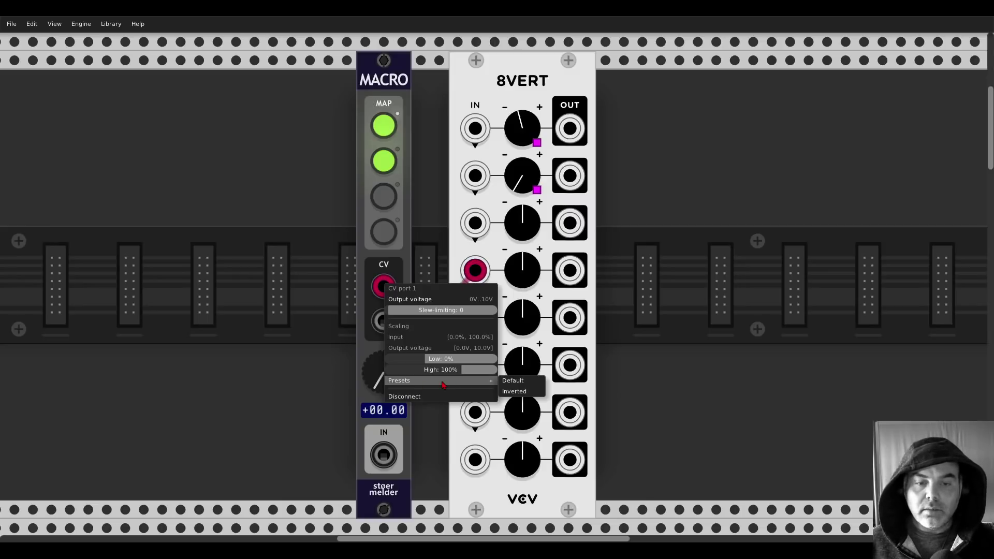
{"action": "left_click", "coordinate": [357, 348]}
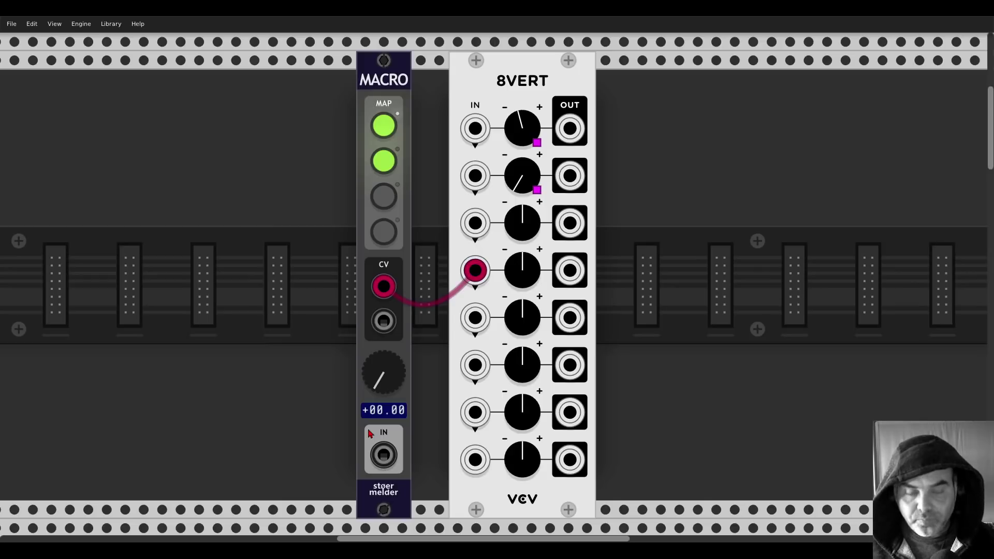
Return to the main patch and examine how the two MACRO modules connect to the percussion VCA and the liquid filter.
{"action": "scroll", "coordinate": [311, 215], "scroll_direction": "down", "scroll_amount": 5}
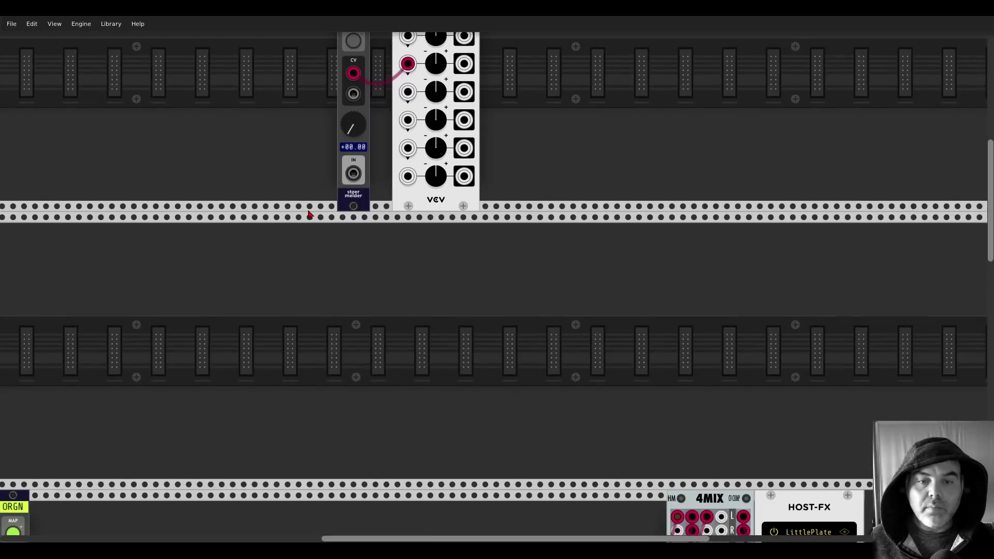
{"action": "scroll", "coordinate": [309, 228], "scroll_direction": "down", "scroll_amount": 4}
{"action": "left_click_drag", "start_coordinate": [306, 242], "coordinate": [543, 56]}
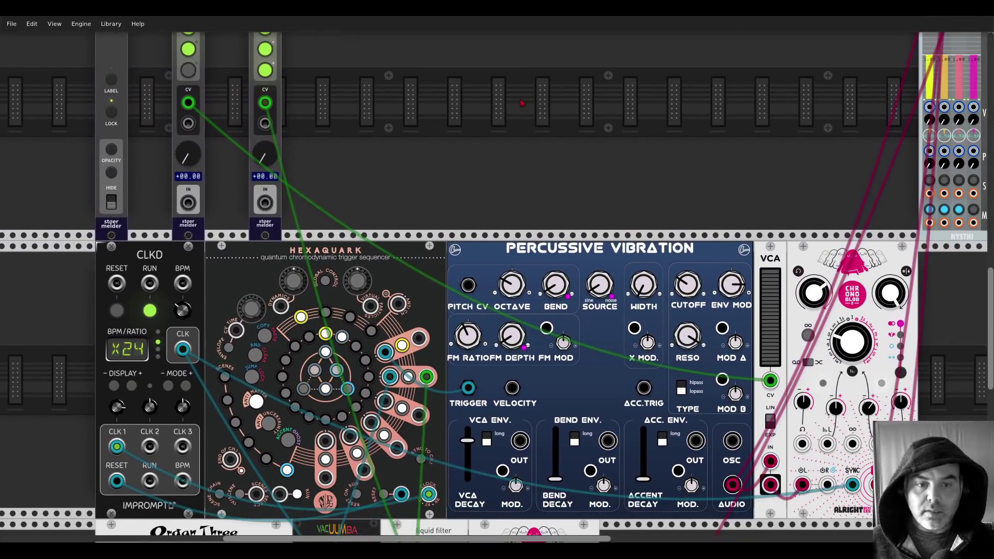
{"action": "scroll", "coordinate": [527, 95], "scroll_direction": "down", "scroll_amount": 3}
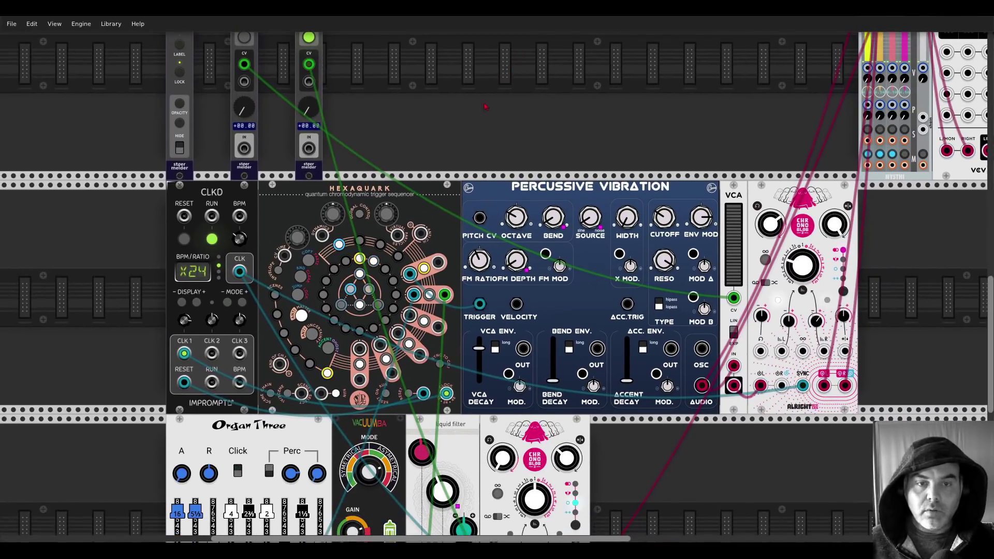
{"action": "scroll", "coordinate": [457, 134], "scroll_direction": "up", "scroll_amount": 1}
{"action": "left_click_drag", "start_coordinate": [449, 140], "coordinate": [458, 103]}
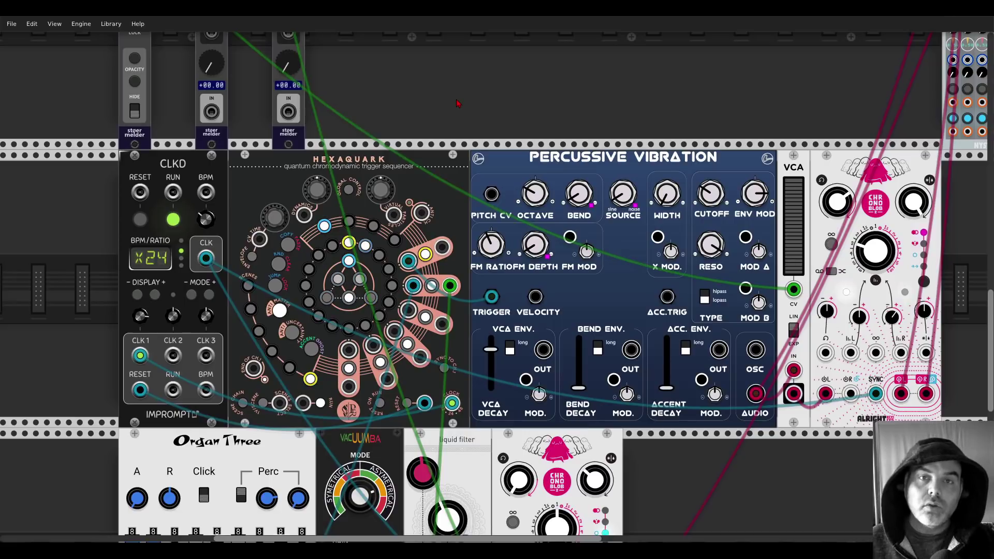
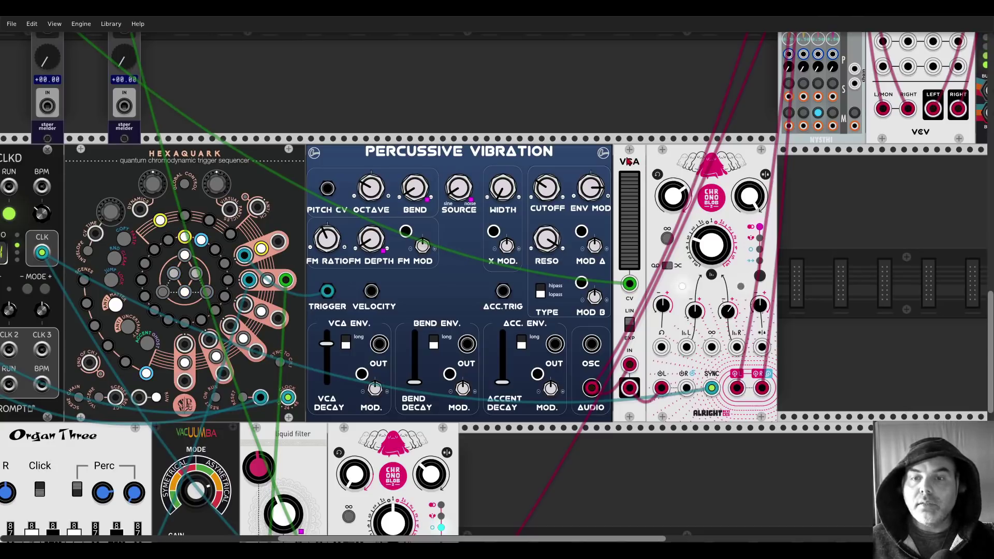
Examine the PERC MACRO's connections to the bend, source and FM depth knobs of Percussive Vibration and the VCA's CV input.
{"action": "left_click_drag", "start_coordinate": [272, 83], "coordinate": [595, 279]}
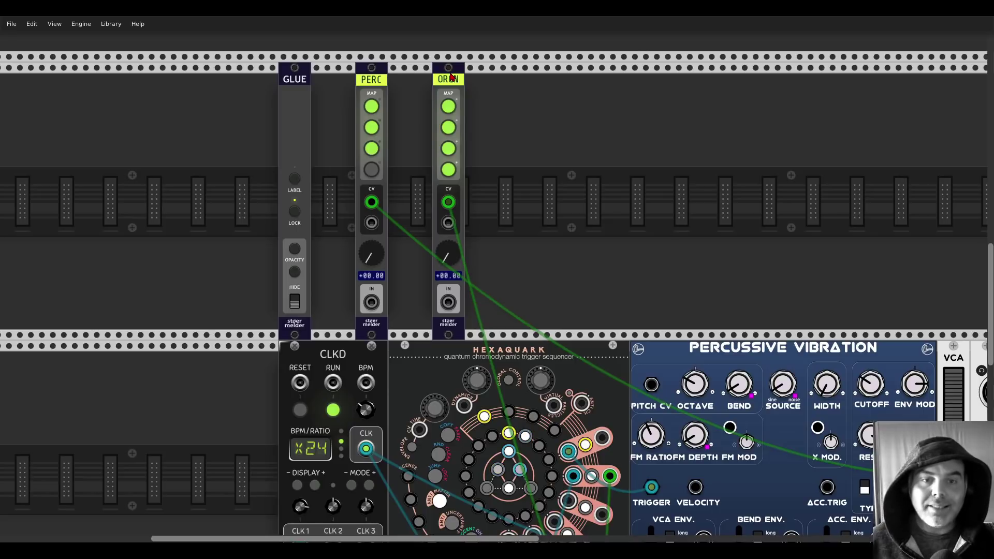
{"action": "left_click_drag", "start_coordinate": [406, 160], "coordinate": [270, 90]}
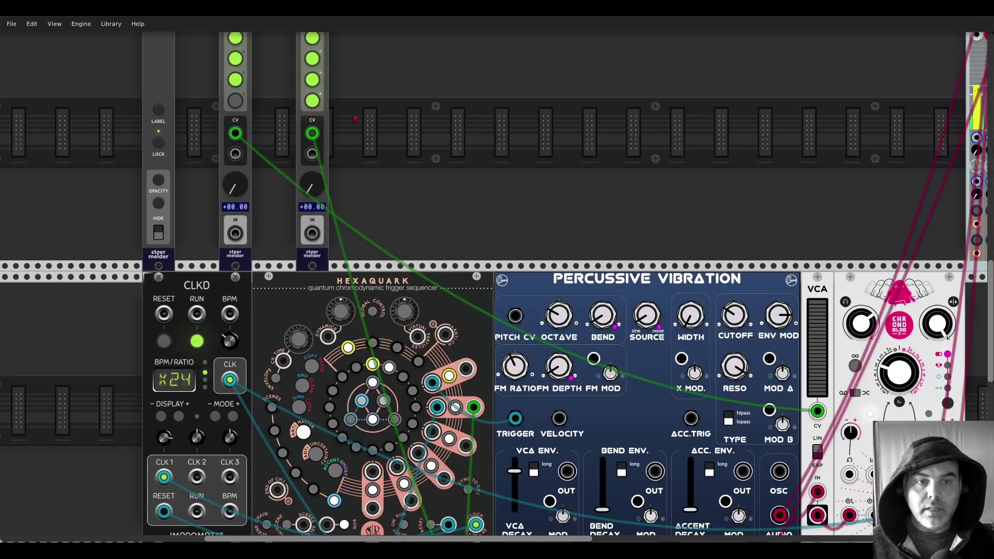
{"action": "scroll", "coordinate": [367, 163], "scroll_direction": "up", "scroll_amount": 3}
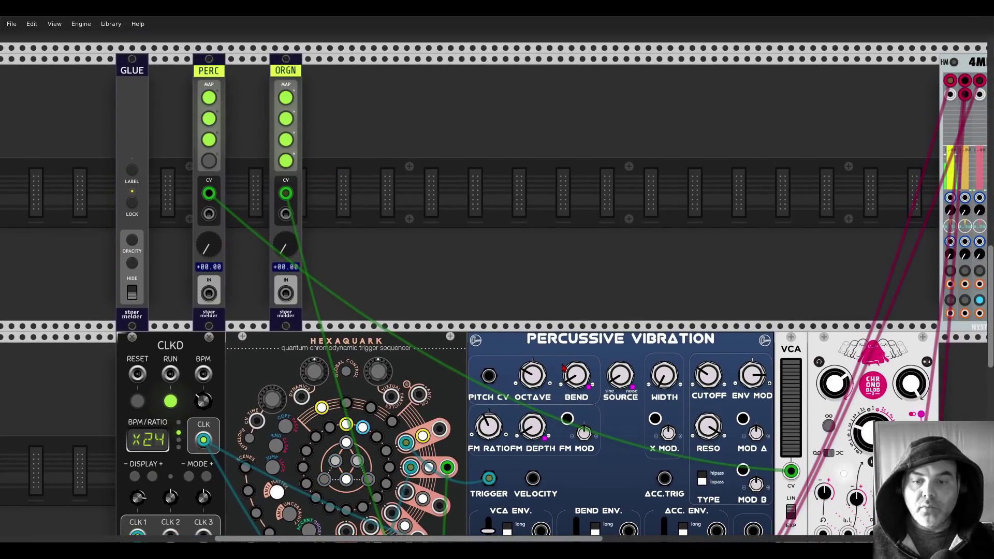
{"action": "mouse_move", "coordinate": [574, 379]}
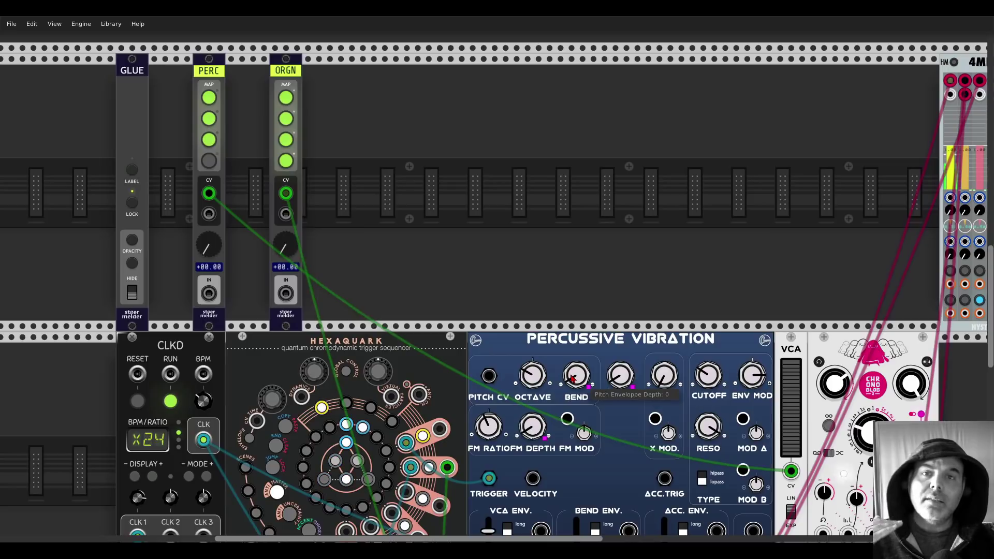
{"action": "mouse_move", "coordinate": [539, 434]}
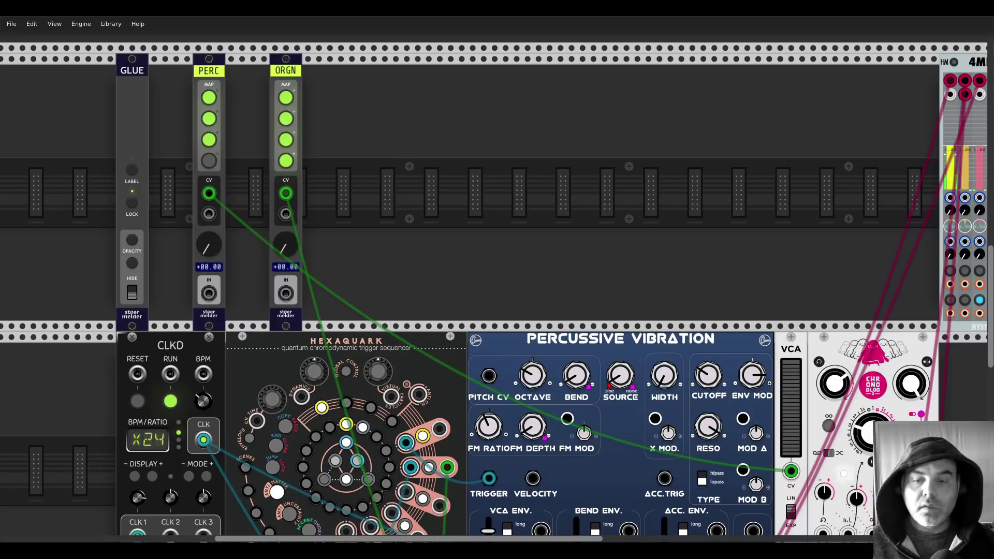
{"action": "mouse_move", "coordinate": [618, 374]}
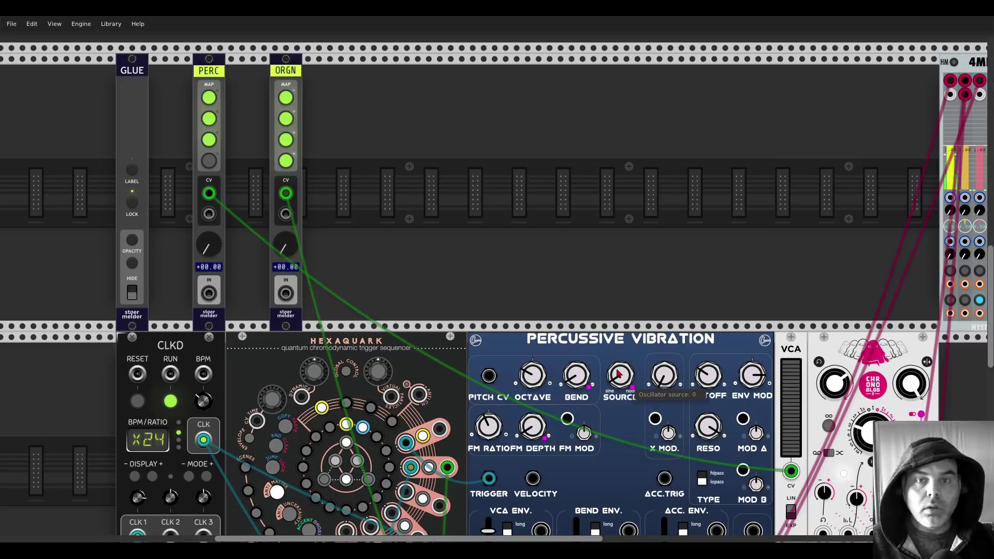
{"action": "scroll", "coordinate": [465, 311], "scroll_direction": "down", "scroll_amount": 3}
{"action": "scroll", "coordinate": [465, 312], "scroll_direction": "right", "scroll_amount": 3}
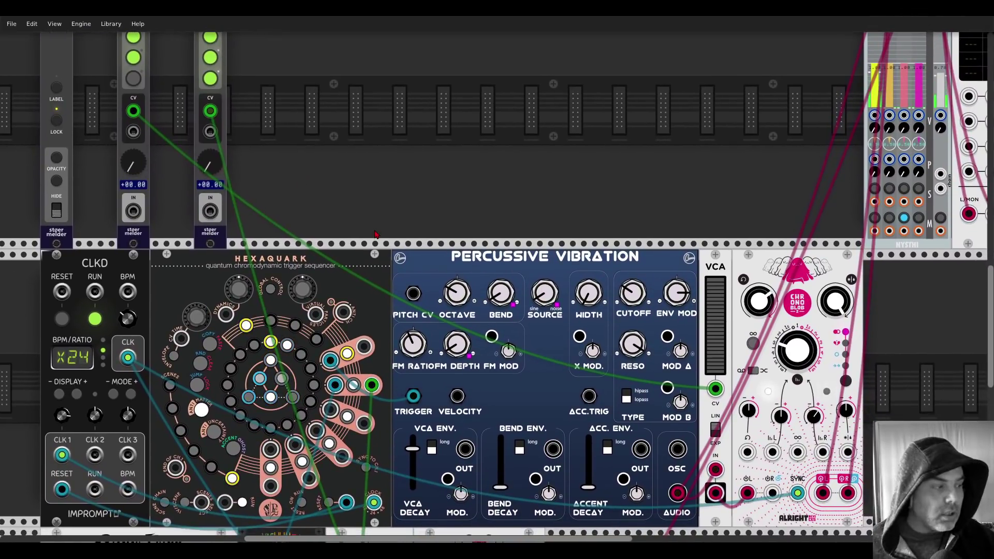
{"action": "mouse_move", "coordinate": [139, 166]}
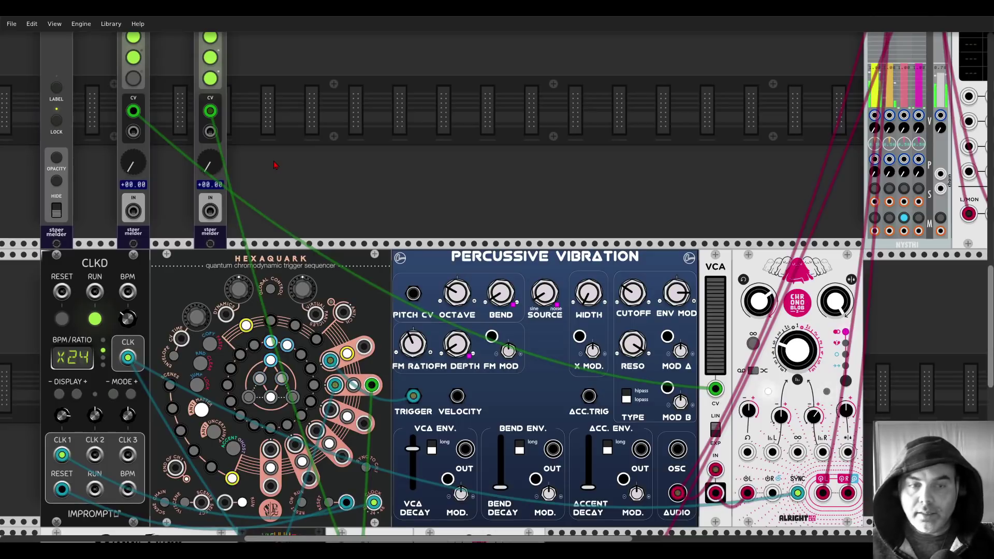
Examine the ORGN MACRO's mapped targets on Organ Three and the liquid filter, and the organ voice's cables through the delay.
{"action": "scroll", "coordinate": [274, 164], "scroll_direction": "up", "scroll_amount": 4}
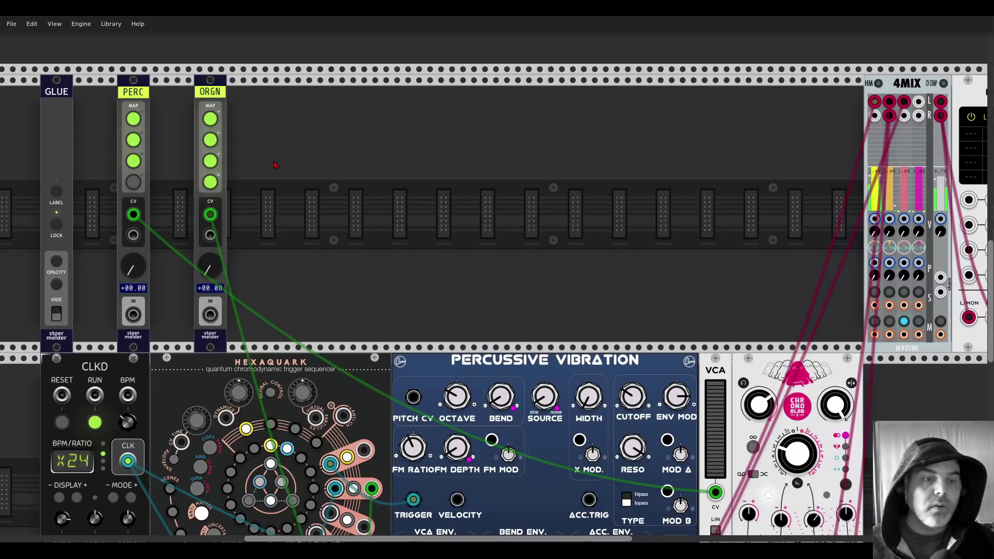
{"action": "scroll", "coordinate": [274, 165], "scroll_direction": "down", "scroll_amount": 6}
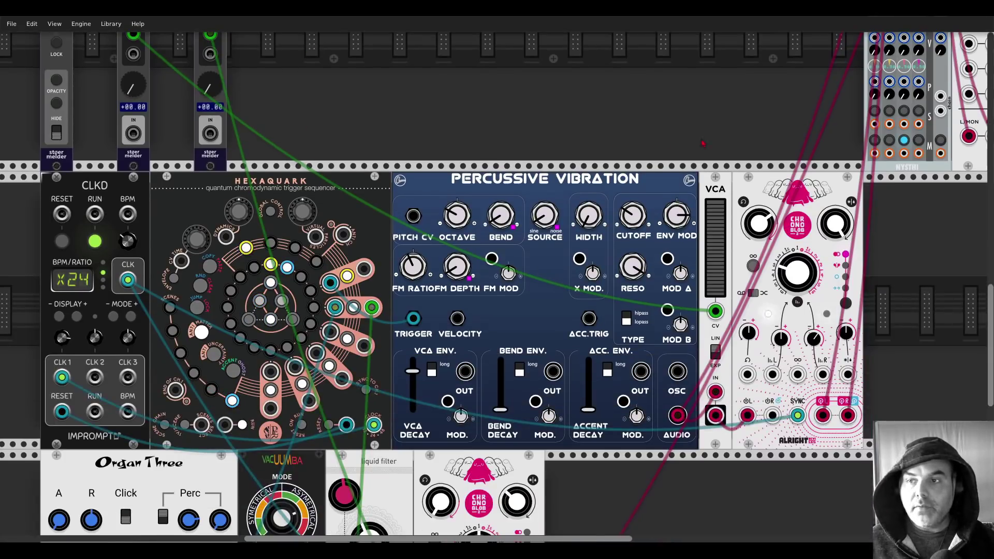
{"action": "scroll", "coordinate": [599, 145], "scroll_direction": "down", "scroll_amount": 9}
{"action": "scroll", "coordinate": [599, 145], "scroll_direction": "down", "scroll_amount": 2}
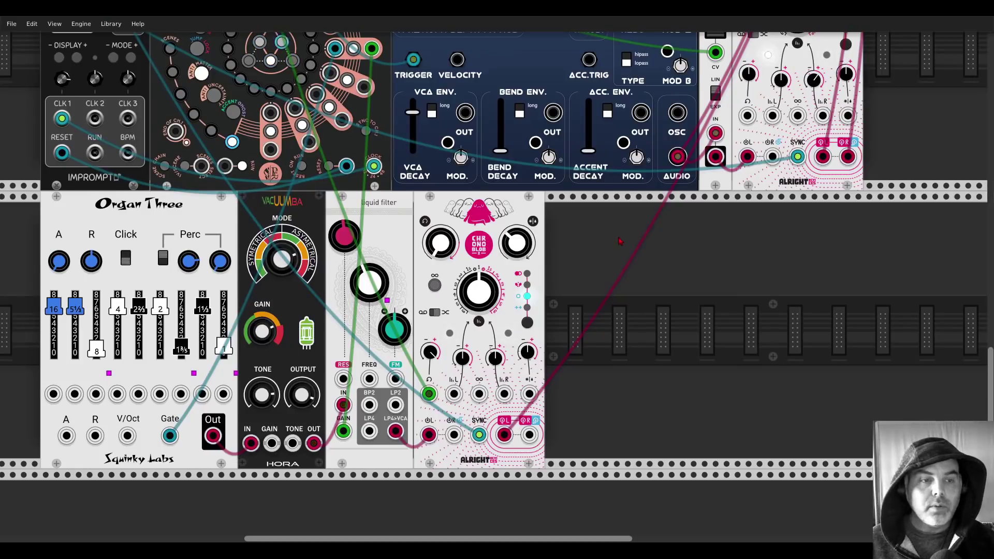
{"action": "scroll", "coordinate": [663, 214], "scroll_direction": "down", "scroll_amount": 1}
{"action": "scroll", "coordinate": [663, 213], "scroll_direction": "left", "scroll_amount": 2}
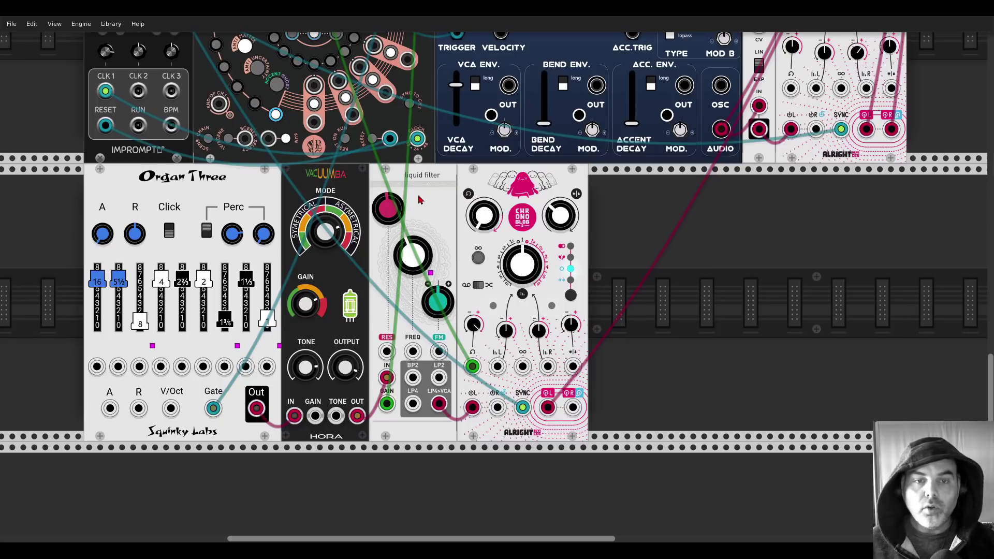
{"action": "scroll", "coordinate": [427, 205], "scroll_direction": "down", "scroll_amount": 1}
{"action": "left_click_drag", "start_coordinate": [427, 205], "coordinate": [443, 297]}
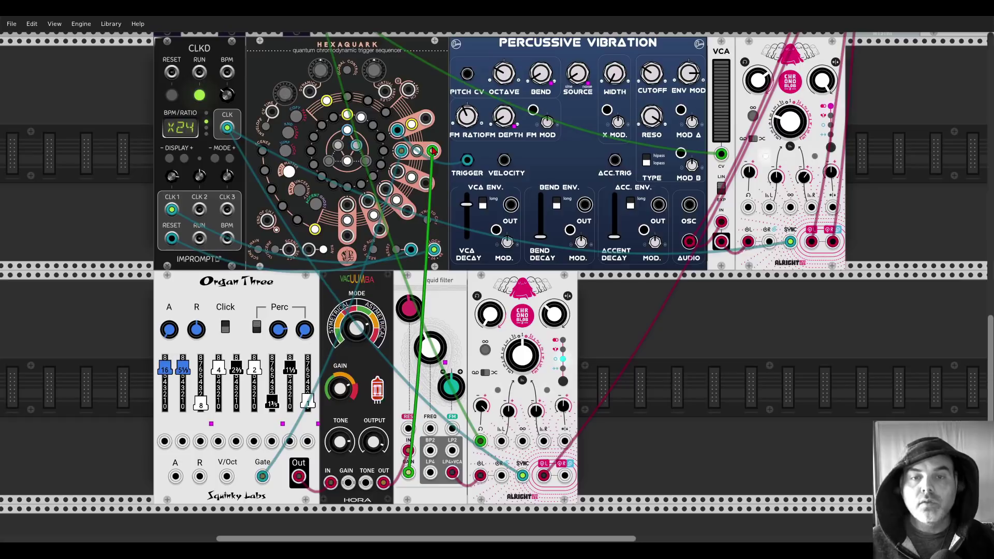
Move the ORGN MACRO module down to the organ row, beside Organ Three.
{"action": "left_click_drag", "start_coordinate": [880, 104], "coordinate": [614, 320]}
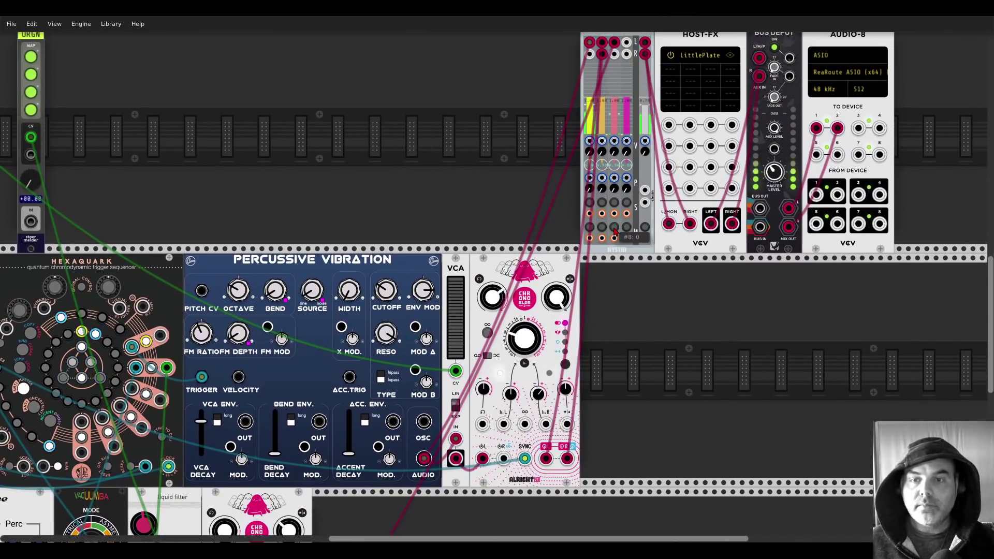
{"action": "scroll", "coordinate": [378, 135], "scroll_direction": "down", "scroll_amount": 3}
{"action": "scroll", "coordinate": [378, 135], "scroll_direction": "left", "scroll_amount": 9}
{"action": "scroll", "coordinate": [378, 135], "scroll_direction": "down", "scroll_amount": 4}
{"action": "scroll", "coordinate": [378, 135], "scroll_direction": "left", "scroll_amount": 3}
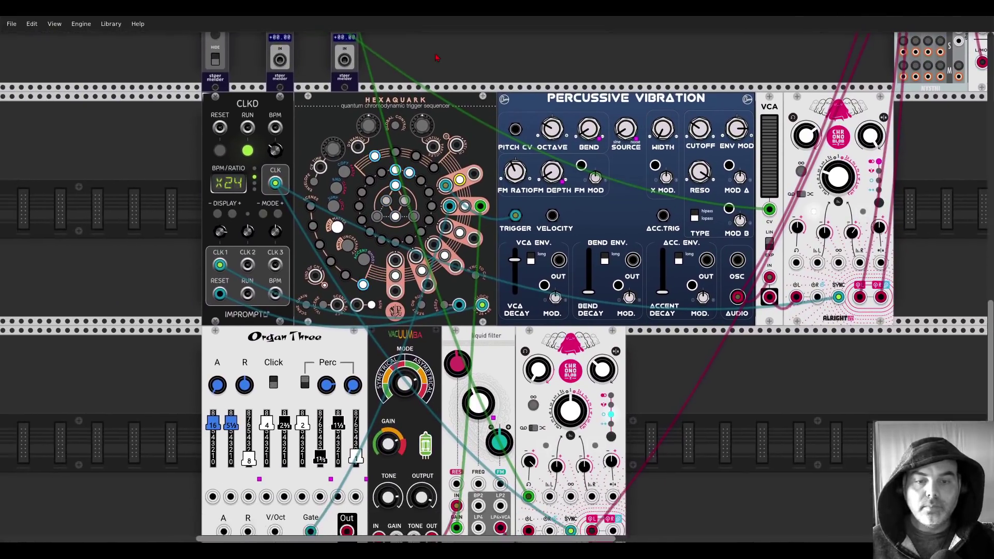
{"action": "scroll", "coordinate": [417, 42], "scroll_direction": "up", "scroll_amount": 2}
{"action": "left_click_drag", "start_coordinate": [337, 78], "coordinate": [133, 455]}
{"action": "left_click_drag", "start_coordinate": [182, 401], "coordinate": [182, 208]}
{"action": "scroll", "coordinate": [336, 116], "scroll_direction": "up", "scroll_amount": 3}
{"action": "scroll", "coordinate": [186, 197], "scroll_direction": "down", "scroll_amount": 1}
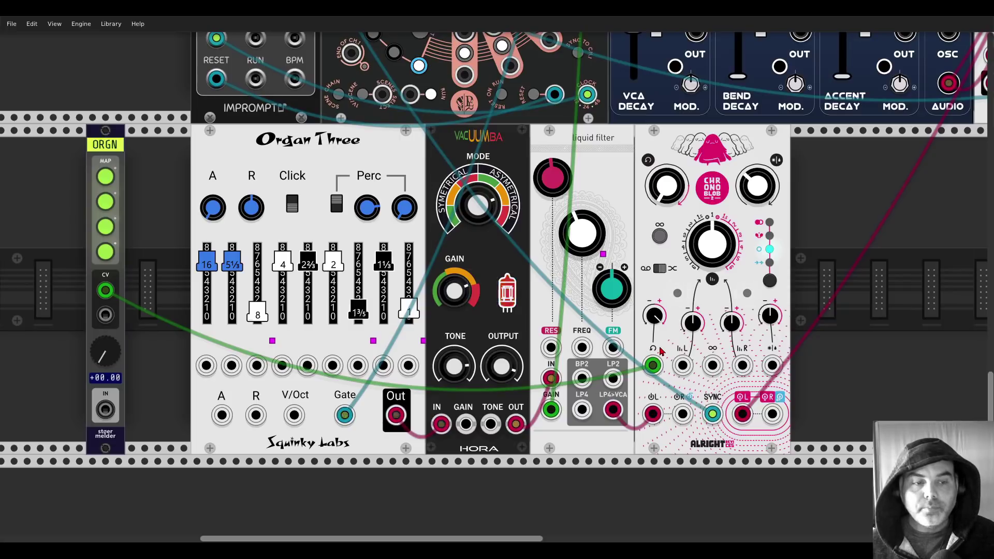
Inspect the output voltage and scaling options of the ORGN MACRO's first CV port, and check its macro knob.
{"action": "right_click", "coordinate": [108, 293]}
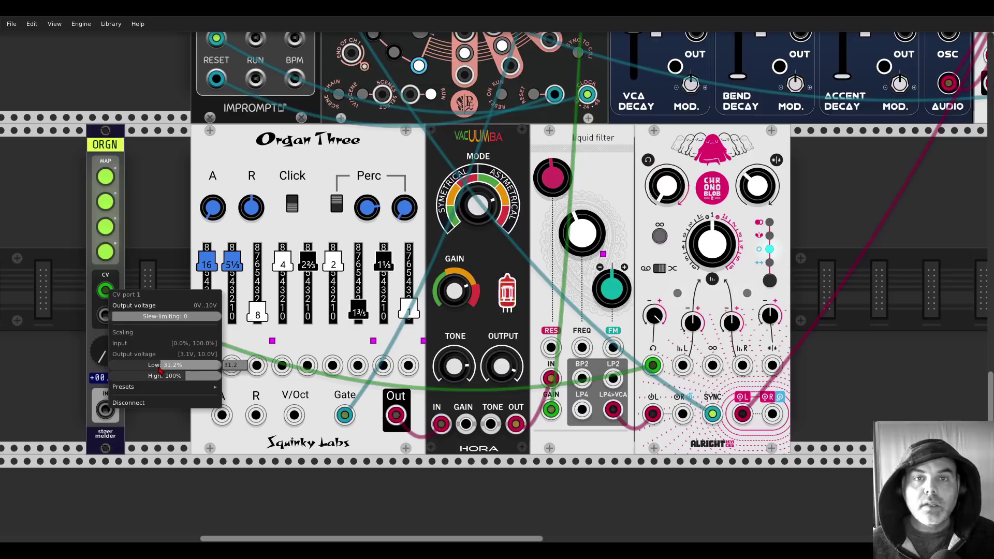
{"action": "left_click", "coordinate": [153, 275]}
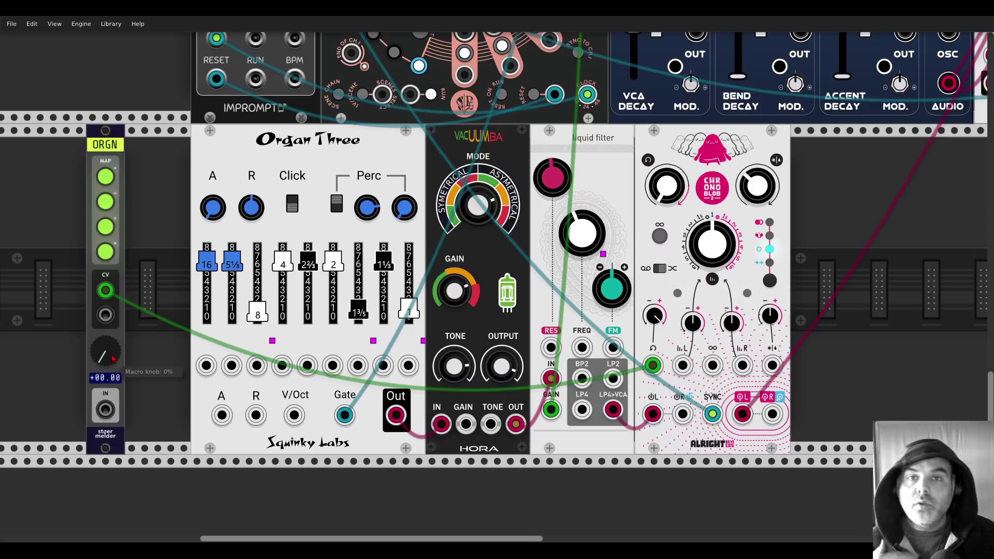
{"action": "mouse_move", "coordinate": [112, 358]}
{"action": "left_mouse_down"}
{"action": "mouse_move", "coordinate": [112, 328]}
{"action": "mouse_move", "coordinate": [112, 357]}
{"action": "left_mouse_up"}
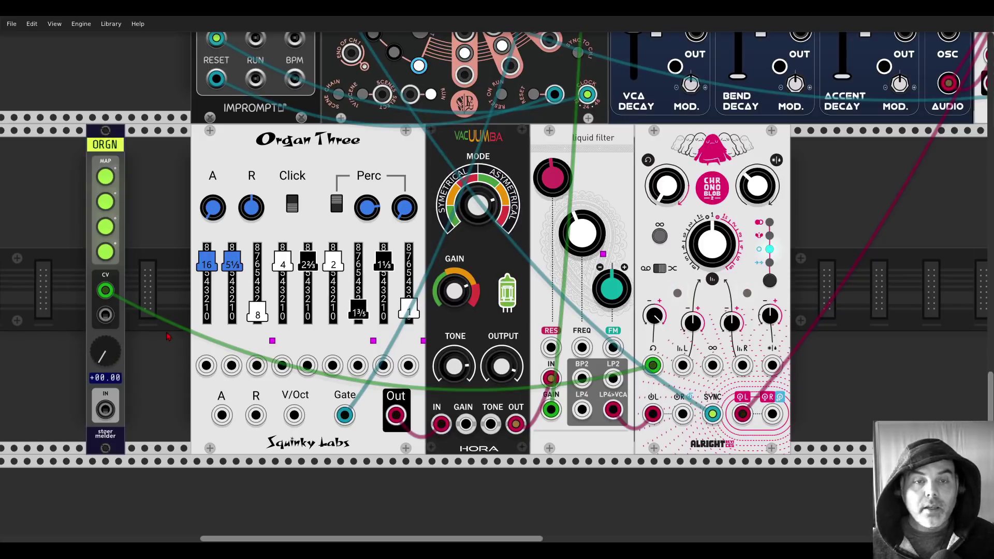
{"action": "mouse_move", "coordinate": [112, 357]}
{"action": "left_mouse_down"}
{"action": "mouse_move", "coordinate": [112, 331]}
{"action": "mouse_move", "coordinate": [112, 358]}
{"action": "left_mouse_up"}
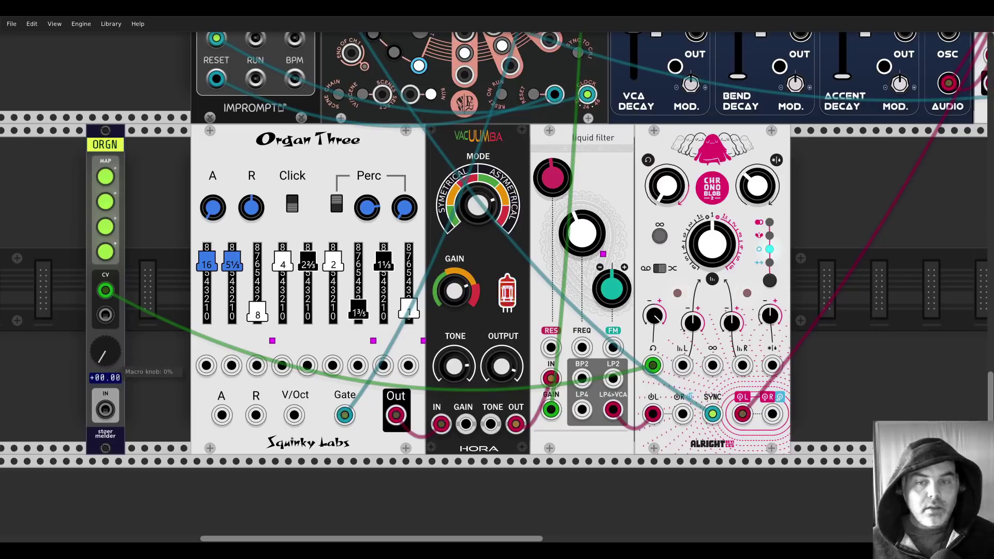
Return the ORGN MACRO module to the top row and space it evenly beside the PERC MACRO.
{"action": "scroll", "coordinate": [184, 225], "scroll_direction": "down", "scroll_amount": 3}
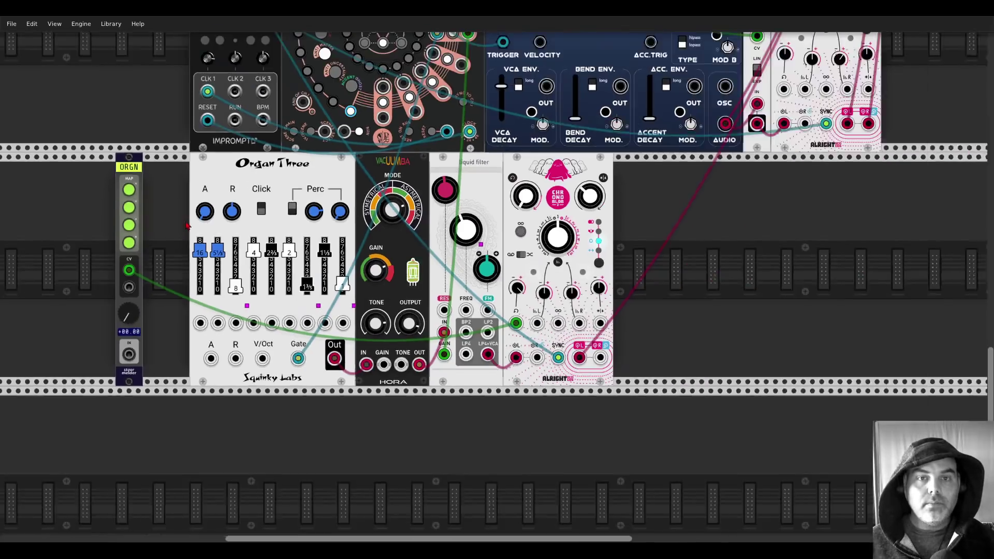
{"action": "left_click_drag", "start_coordinate": [579, 203], "coordinate": [529, 347]}
{"action": "scroll", "coordinate": [529, 347], "scroll_direction": "down", "scroll_amount": 2}
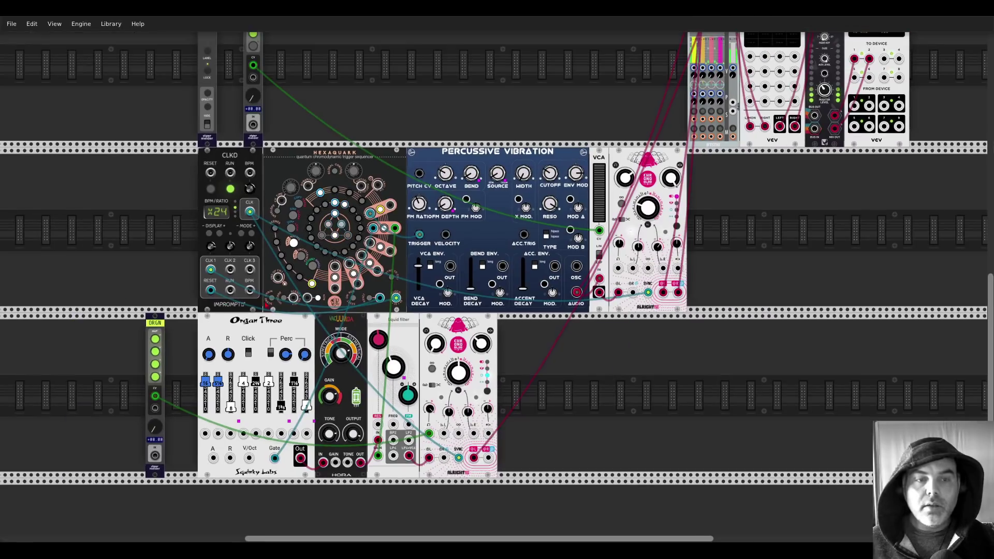
{"action": "scroll", "coordinate": [332, 83], "scroll_direction": "up", "scroll_amount": 4}
{"action": "scroll", "coordinate": [347, 111], "scroll_direction": "up", "scroll_amount": 4}
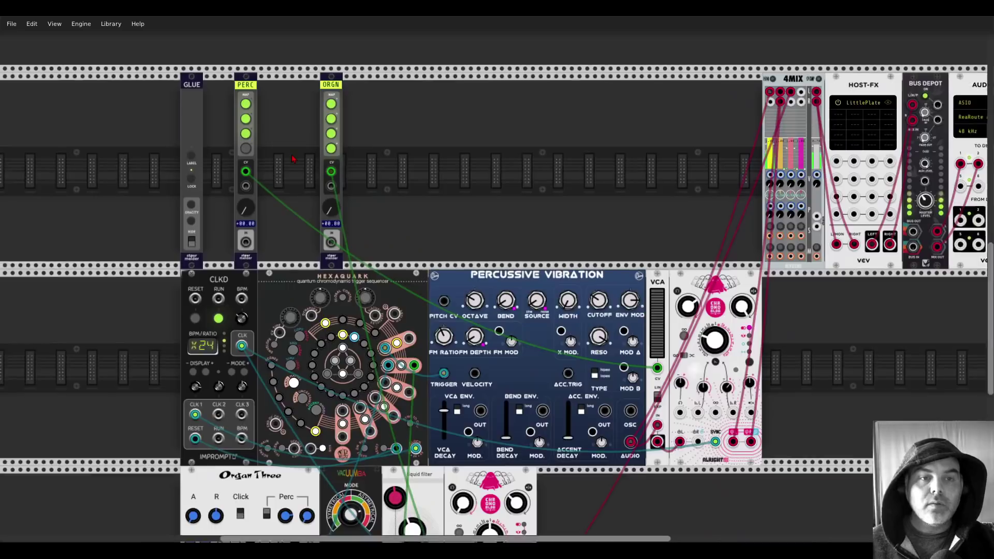
{"action": "scroll", "coordinate": [366, 184], "scroll_direction": "up", "scroll_amount": 1}
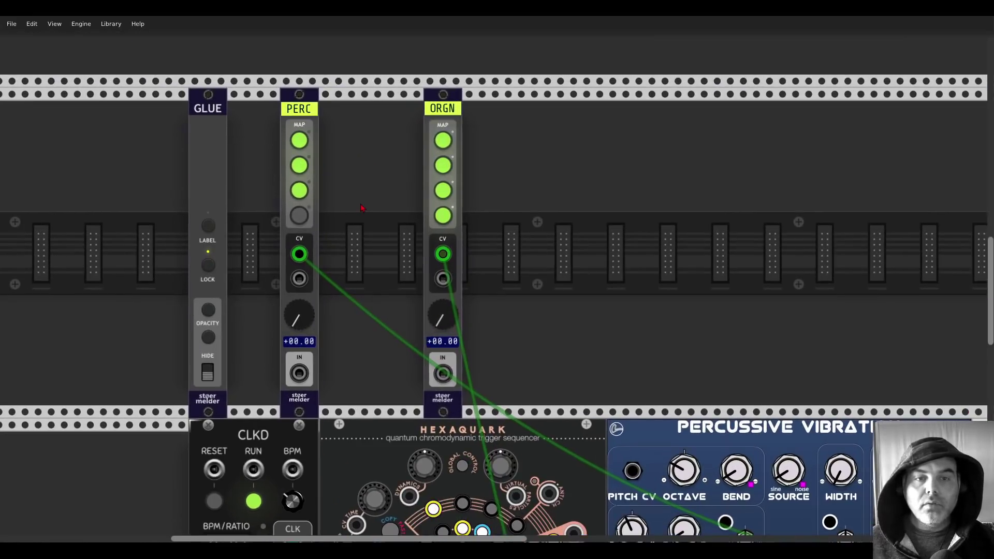
{"action": "left_click_drag", "start_coordinate": [359, 204], "coordinate": [374, 179]}
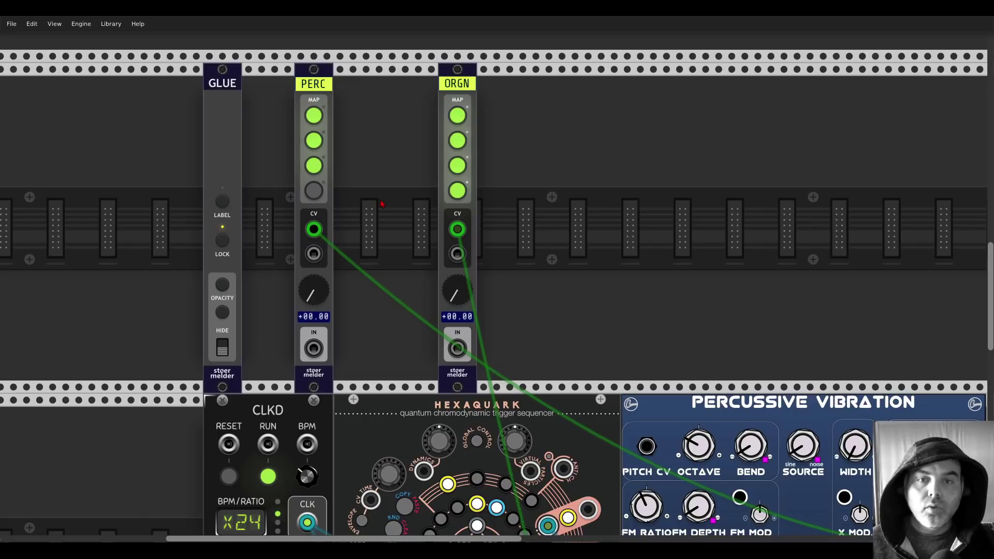
{"action": "left_click_drag", "start_coordinate": [449, 72], "coordinate": [396, 72]}
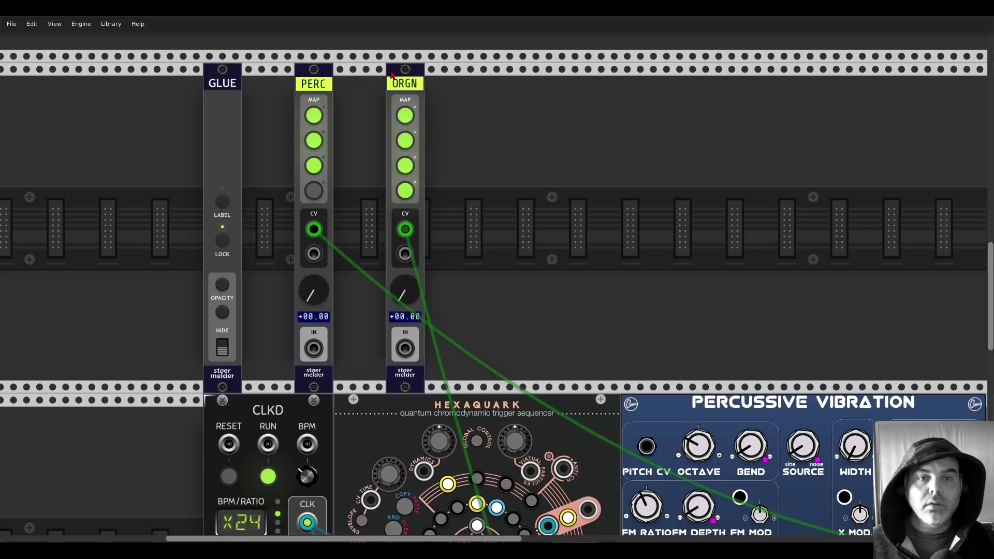
{"action": "scroll", "coordinate": [361, 198], "scroll_direction": "up", "scroll_amount": 3}
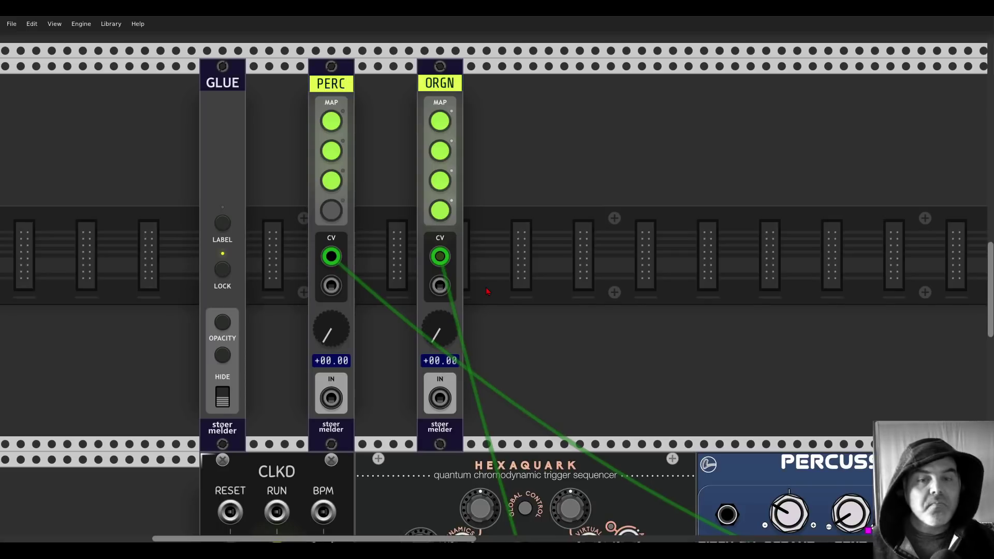
{"action": "scroll", "coordinate": [488, 284], "scroll_direction": "down", "scroll_amount": 5}
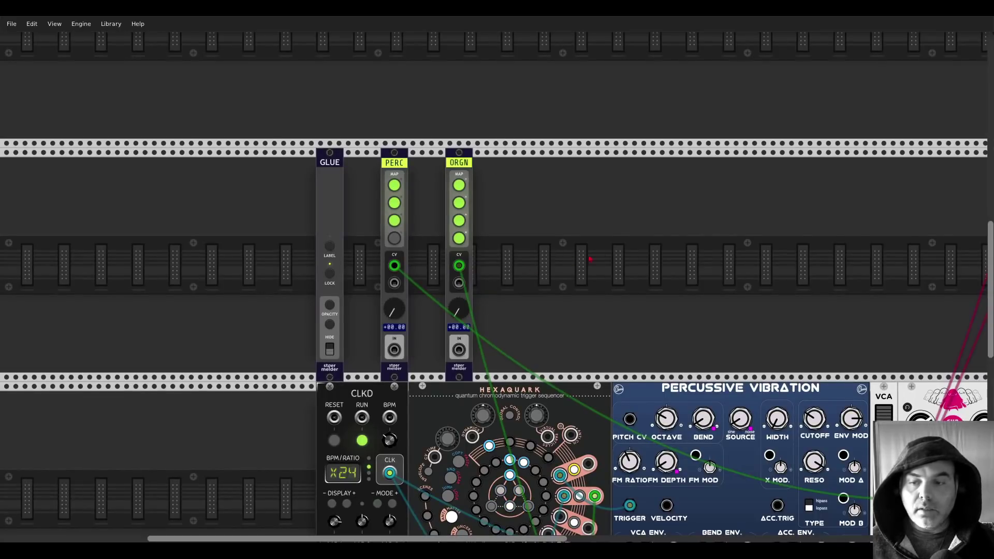
In the Scannibal patch, try the LLFO's sine waveform as Scannibal 16's phase source and restore the sawtooth waveform.
{"action": "scroll", "coordinate": [393, 237], "scroll_direction": "up", "scroll_amount": 2}
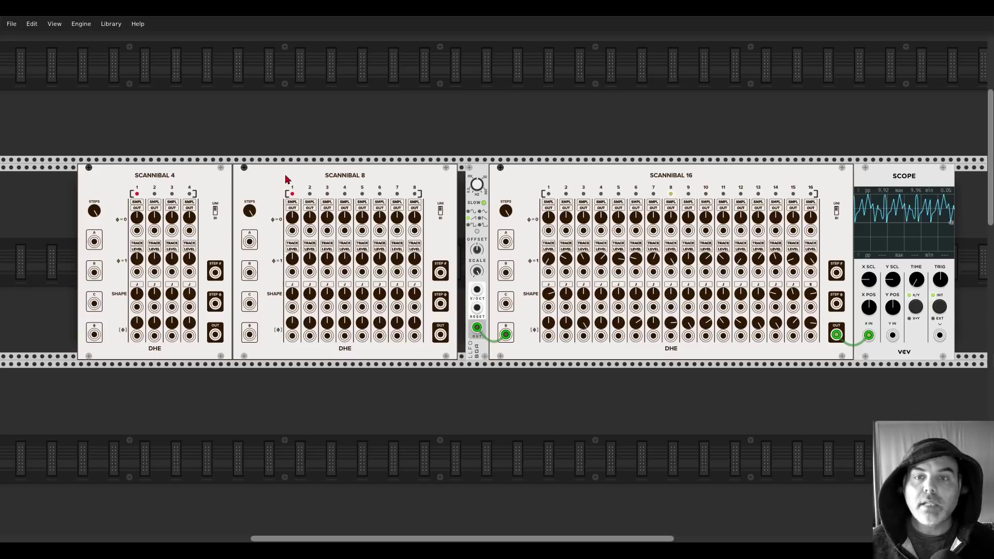
{"action": "left_click_drag", "start_coordinate": [638, 160], "coordinate": [362, 153]}
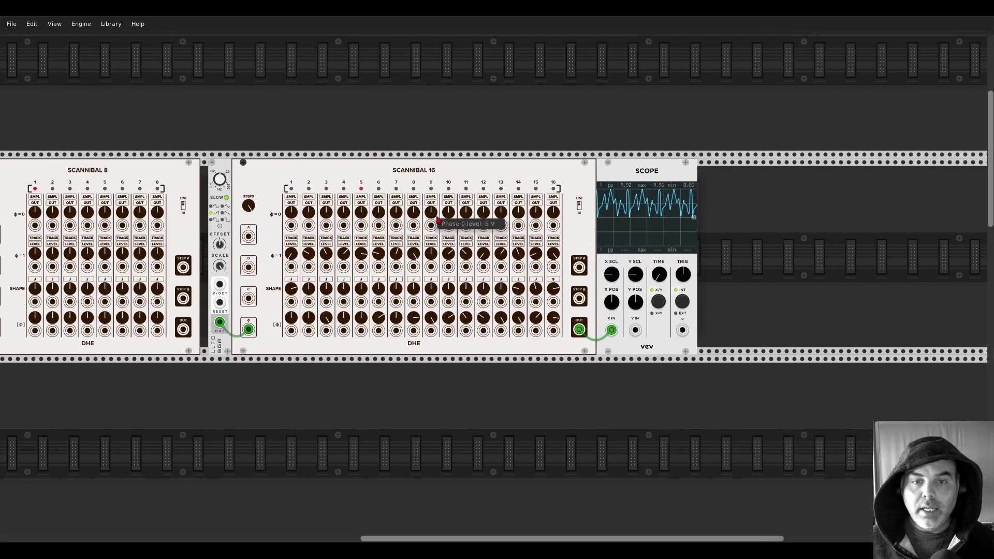
{"action": "scroll", "coordinate": [438, 219], "scroll_direction": "up", "scroll_amount": 3}
{"action": "left_click_drag", "start_coordinate": [426, 152], "coordinate": [473, 133]}
{"action": "scroll", "coordinate": [475, 137], "scroll_direction": "left", "scroll_amount": 1}
{"action": "scroll", "coordinate": [475, 137], "scroll_direction": "up", "scroll_amount": 1}
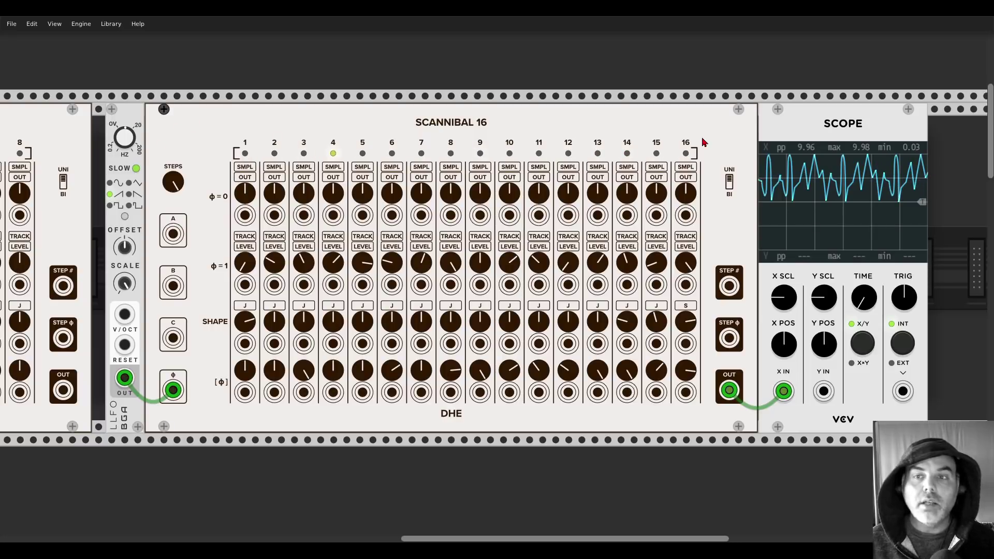
{"action": "left_click", "coordinate": [125, 220]}
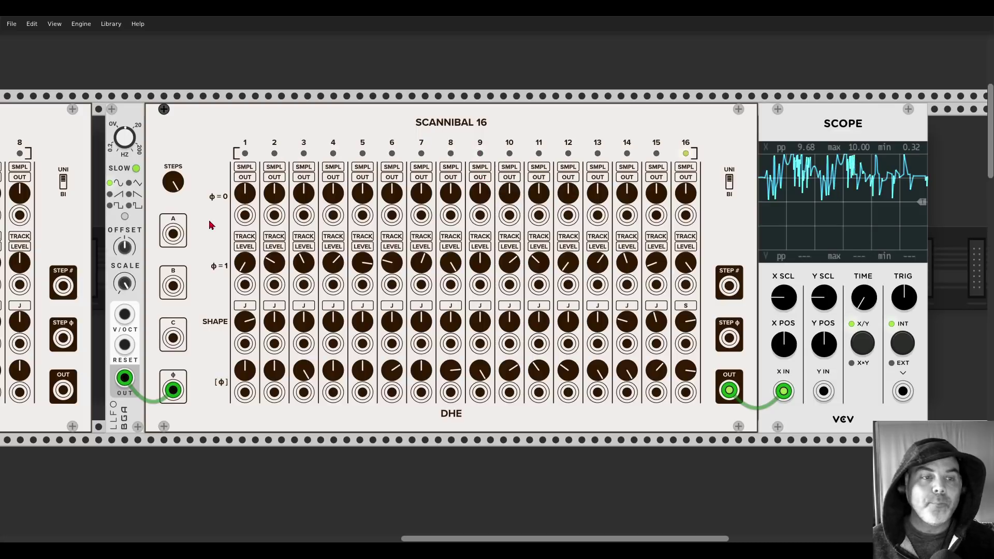
{"action": "left_click", "coordinate": [125, 218]}
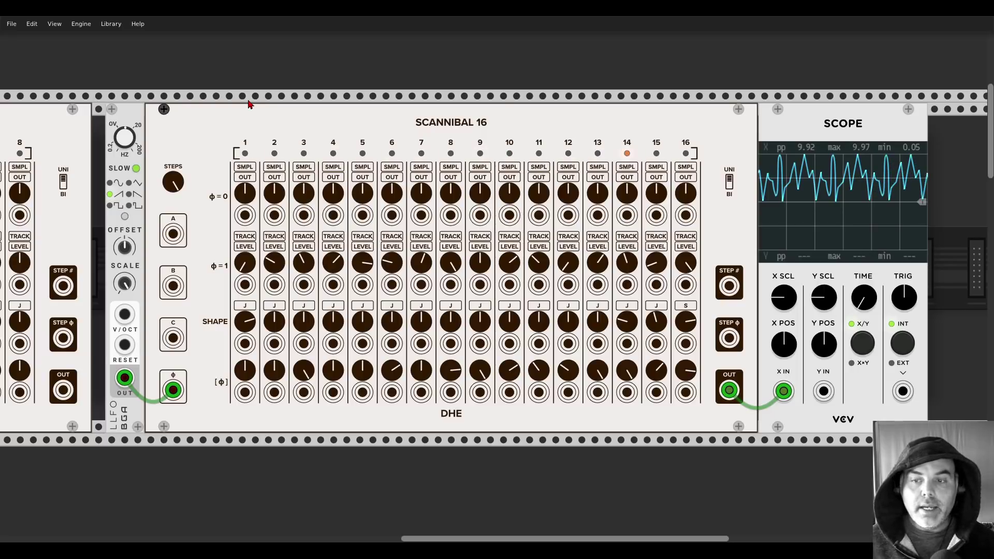
Turn the phase 1 level knobs of all sixteen Scannibal 16 steps down to their minimum.
{"action": "left_click_drag", "start_coordinate": [326, 124], "coordinate": [318, 117]}
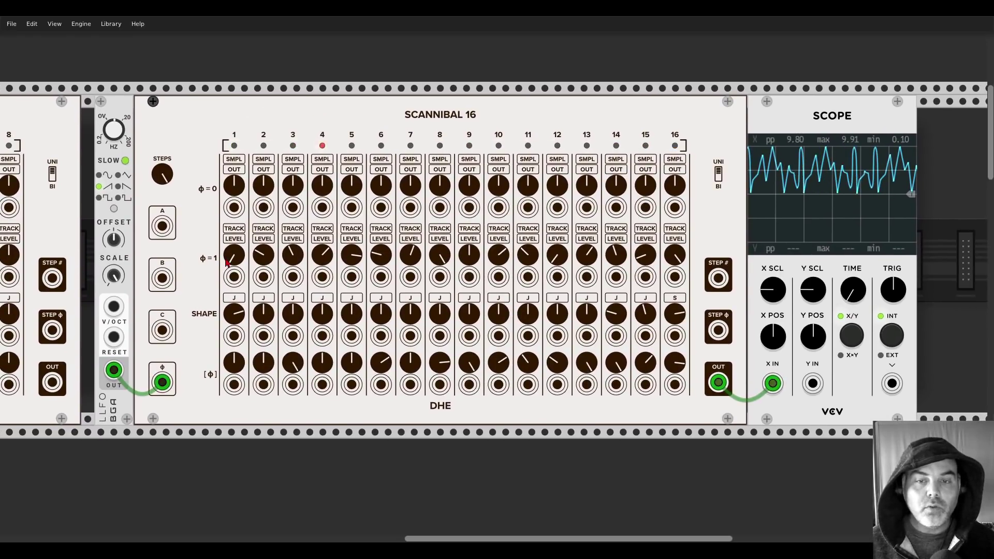
{"action": "left_click_drag", "start_coordinate": [268, 255], "coordinate": [296, 398]}
{"action": "left_click_drag", "start_coordinate": [326, 255], "coordinate": [419, 363]}
{"action": "left_click_drag", "start_coordinate": [448, 256], "coordinate": [477, 362]}
{"action": "mouse_move", "coordinate": [507, 256]}
{"action": "left_mouse_down"}
{"action": "mouse_move", "coordinate": [508, 430]}
{"action": "mouse_move", "coordinate": [536, 337]}
{"action": "mouse_move", "coordinate": [536, 357]}
{"action": "left_mouse_up"}
{"action": "left_click_drag", "start_coordinate": [616, 259], "coordinate": [675, 252]}
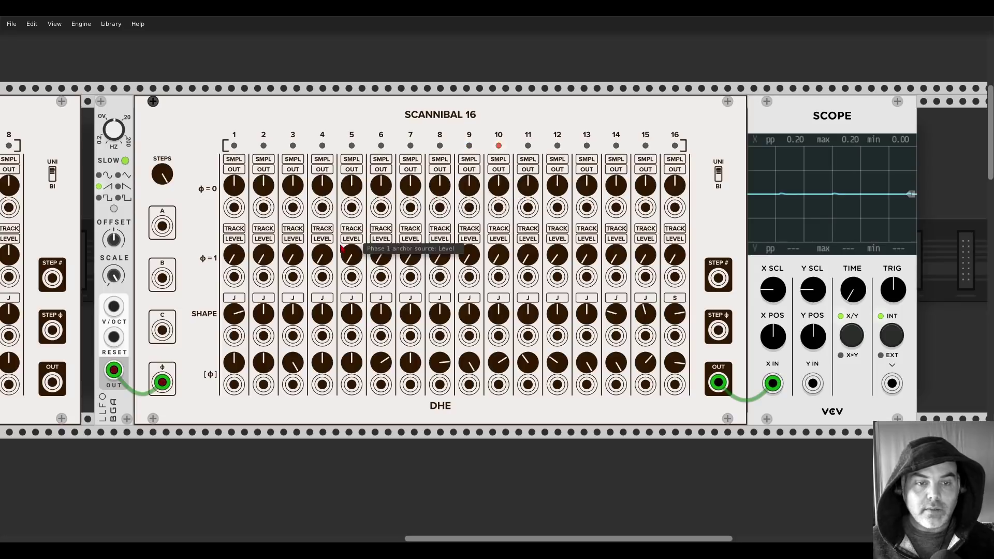
Raise the phase 1 levels of steps 3, 5, 6, 9, 11, 13 and 15, with steps 3 and 13 at 10 V and step 15 at 6.3 V.
{"action": "left_click_drag", "start_coordinate": [293, 257], "coordinate": [293, 233]}
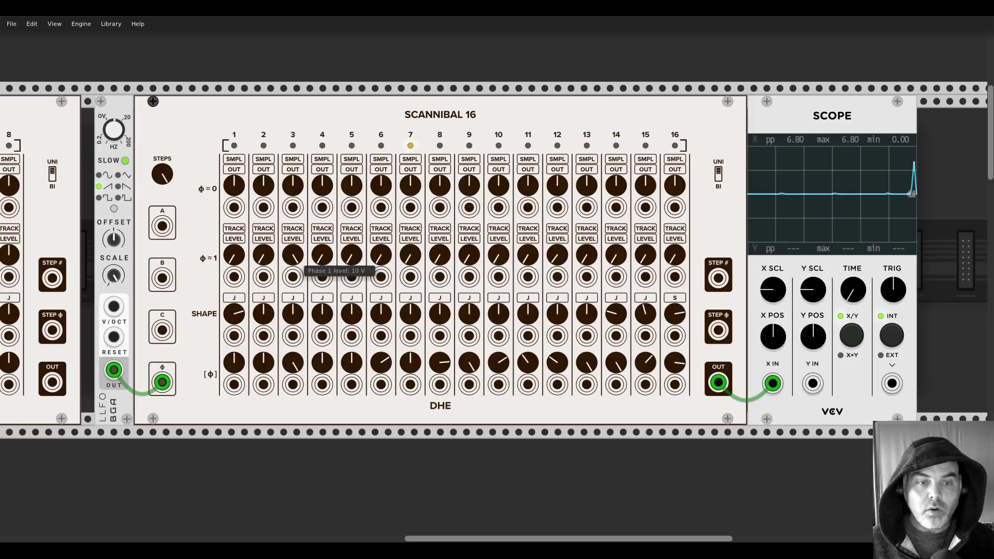
{"action": "left_click_drag", "start_coordinate": [356, 257], "coordinate": [384, 243]}
{"action": "left_click_drag", "start_coordinate": [468, 258], "coordinate": [468, 228]}
{"action": "left_click_drag", "start_coordinate": [529, 257], "coordinate": [529, 181]}
{"action": "left_click_drag", "start_coordinate": [587, 261], "coordinate": [587, 207]}
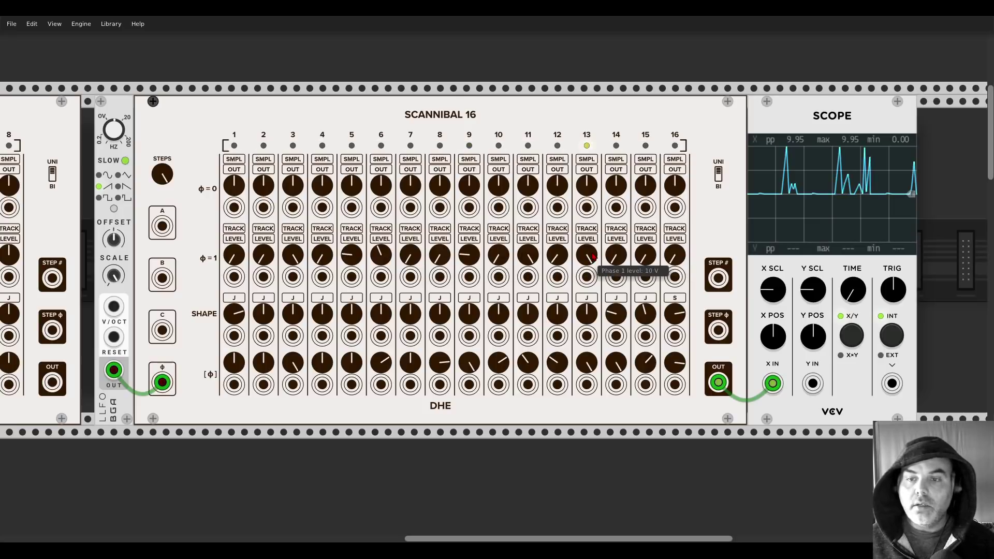
{"action": "left_click_drag", "start_coordinate": [647, 261], "coordinate": [647, 248]}
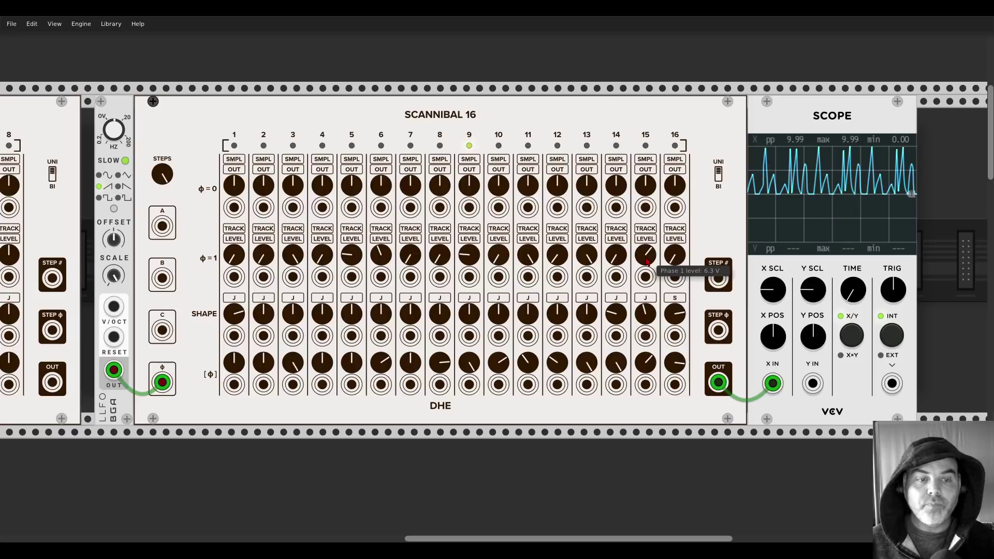
Vary the curvature of steps 7, 8, 10, 11 and 12, switch step 12 to the S shape, and shorten the scope's time window.
{"action": "left_click_drag", "start_coordinate": [417, 314], "coordinate": [440, 325]}
{"action": "mouse_move", "coordinate": [501, 317]}
{"action": "left_mouse_down"}
{"action": "mouse_move", "coordinate": [502, 300]}
{"action": "mouse_move", "coordinate": [528, 288]}
{"action": "mouse_move", "coordinate": [558, 294]}
{"action": "left_mouse_up"}
{"action": "left_click", "coordinate": [557, 299]}
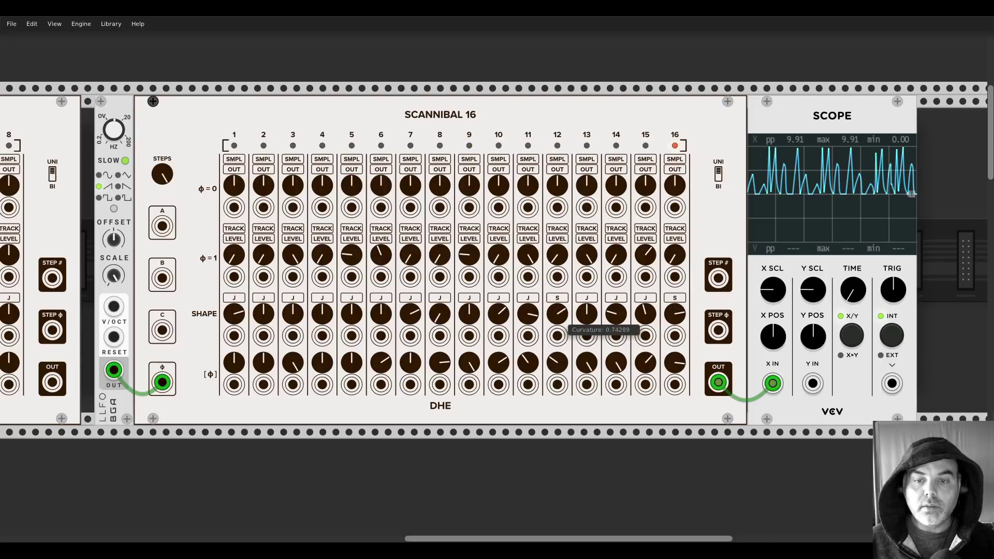
{"action": "left_click_drag", "start_coordinate": [853, 290], "coordinate": [853, 303]}
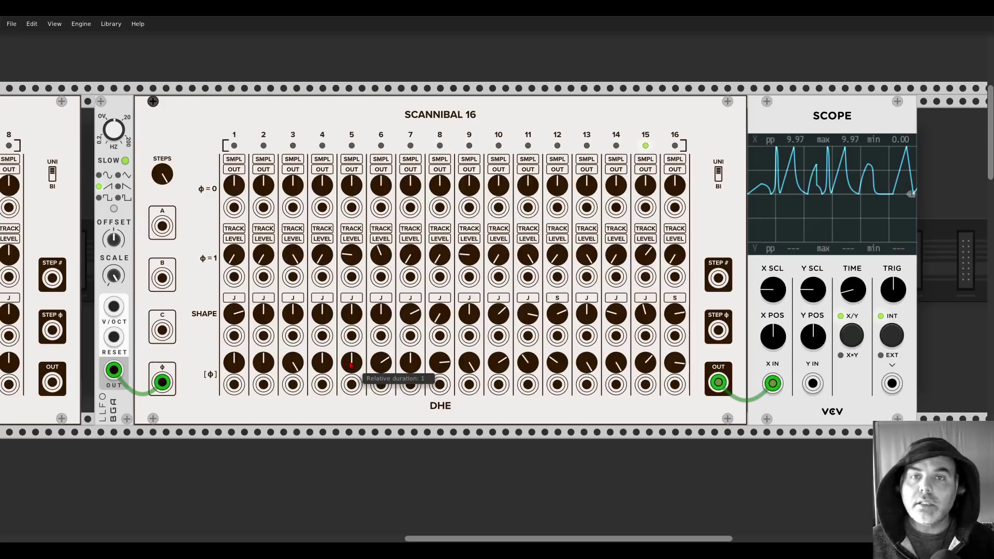
Vary the relative durations of steps 5, 6, 8, 10 and 12, with step 6 at 0 and step 10 at 2.
{"action": "left_click_drag", "start_coordinate": [351, 365], "coordinate": [351, 259]}
{"action": "left_click_drag", "start_coordinate": [381, 365], "coordinate": [381, 505]}
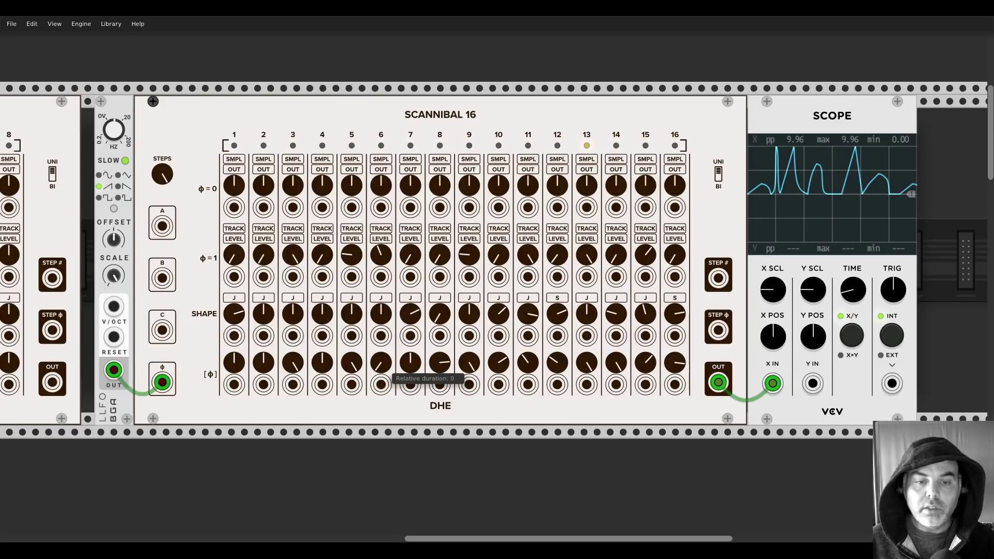
{"action": "left_click_drag", "start_coordinate": [439, 365], "coordinate": [440, 525]}
{"action": "left_click_drag", "start_coordinate": [501, 369], "coordinate": [501, 348]}
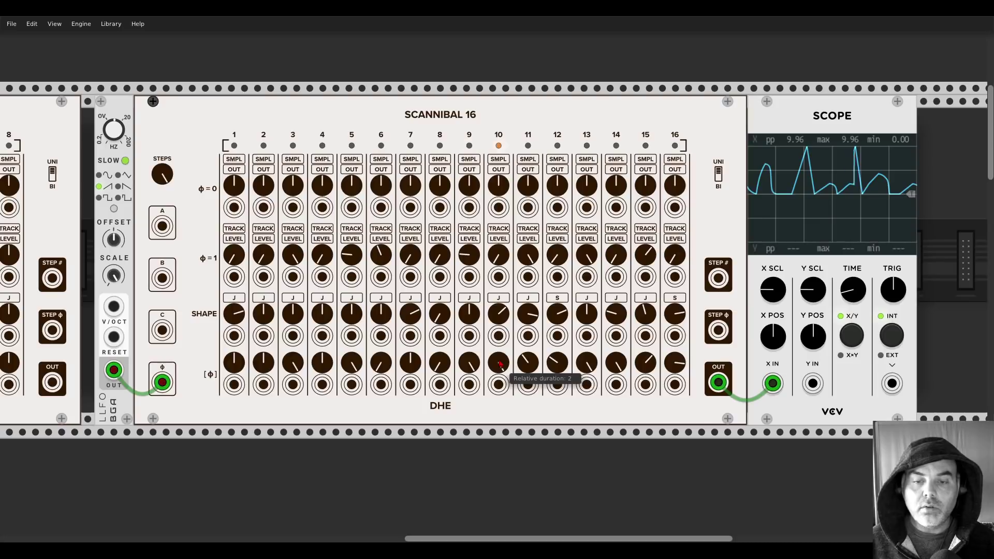
{"action": "left_click_drag", "start_coordinate": [558, 363], "coordinate": [558, 383]}
{"action": "mouse_move", "coordinate": [114, 129]}
{"action": "left_mouse_down"}
{"action": "mouse_move", "coordinate": [113, 106]}
{"action": "mouse_move", "coordinate": [114, 128]}
{"action": "left_mouse_up"}
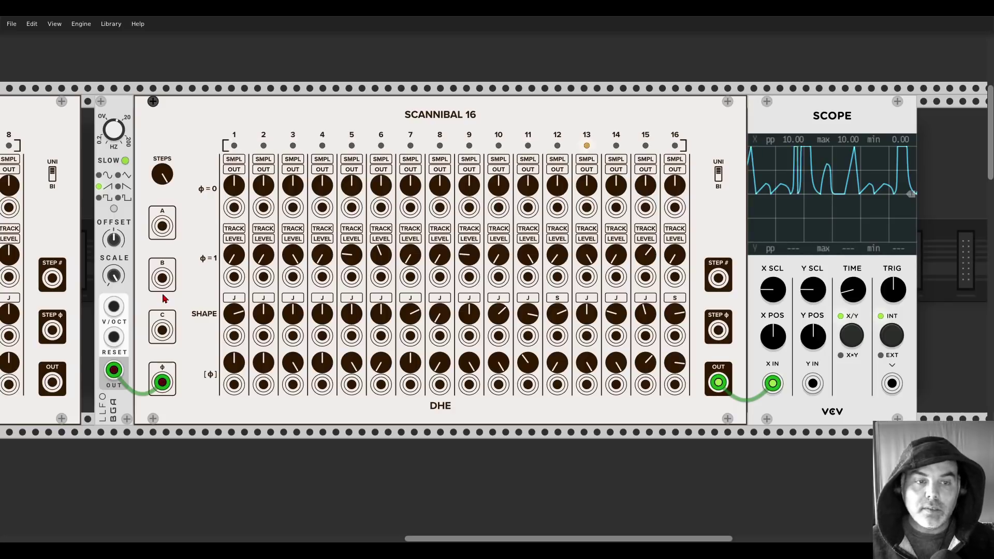
Set step 5's phase 1 anchor source to A and its anchor mode to sample the source.
{"action": "mouse_move", "coordinate": [238, 258]}
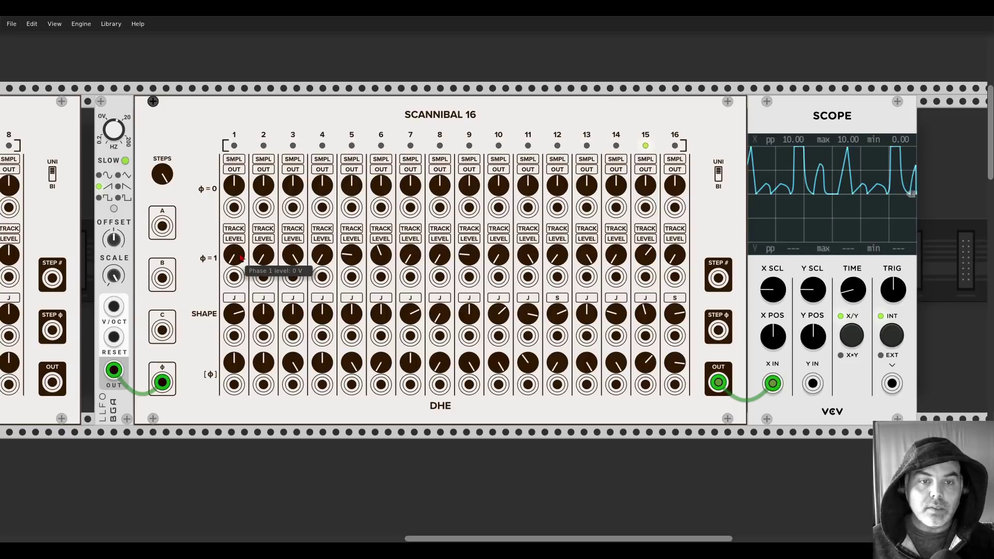
{"action": "left_click", "coordinate": [352, 239]}
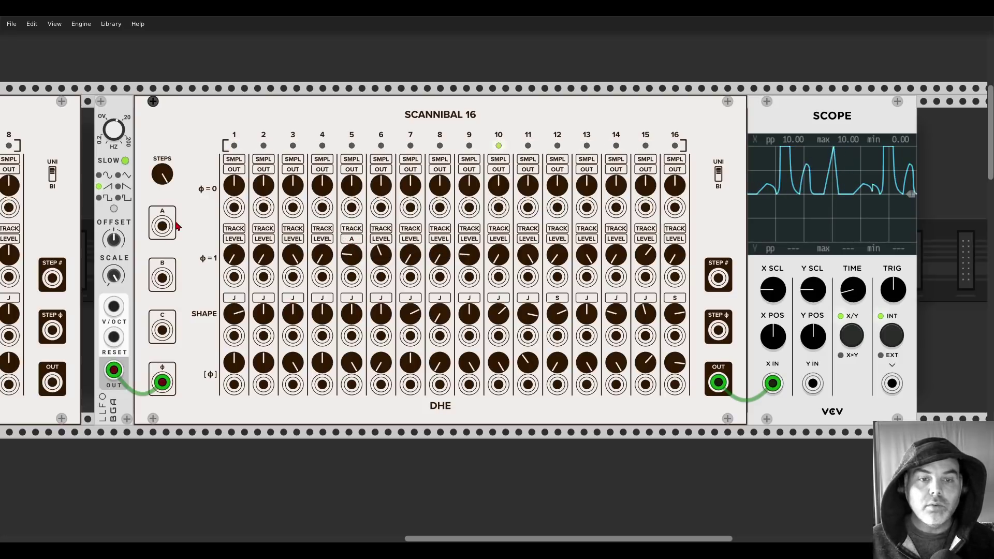
{"action": "left_click", "coordinate": [353, 232]}
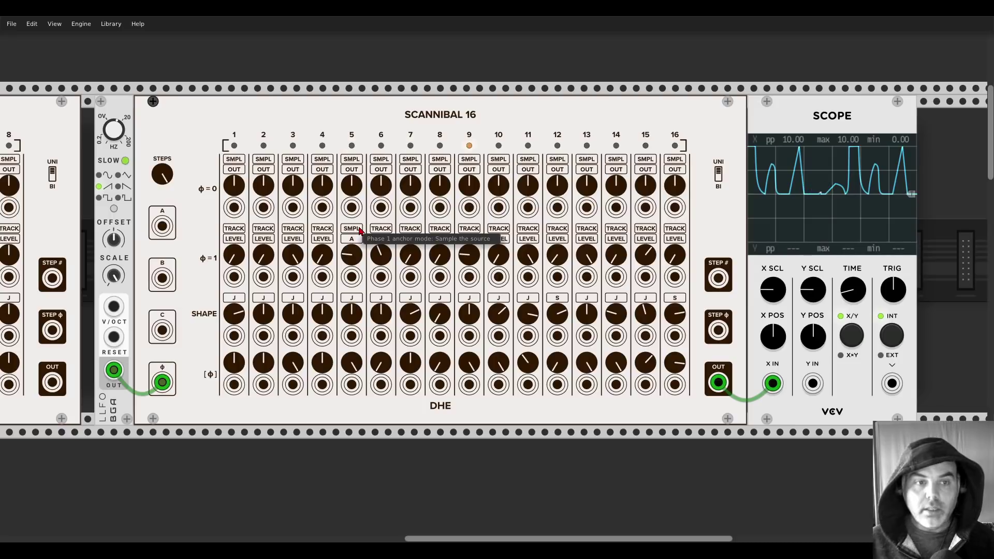
Repatch the scope's X input to Scannibal 16's step phase output, then to its step number output, and examine the staircase trace up close.
{"action": "left_click_drag", "start_coordinate": [718, 383], "coordinate": [719, 331]}
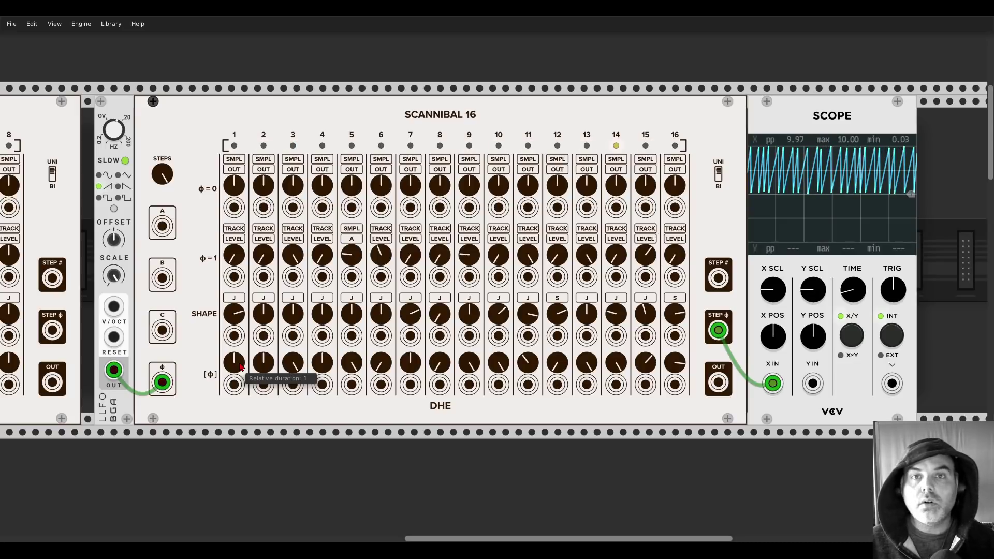
{"action": "left_click_drag", "start_coordinate": [718, 330], "coordinate": [716, 288]}
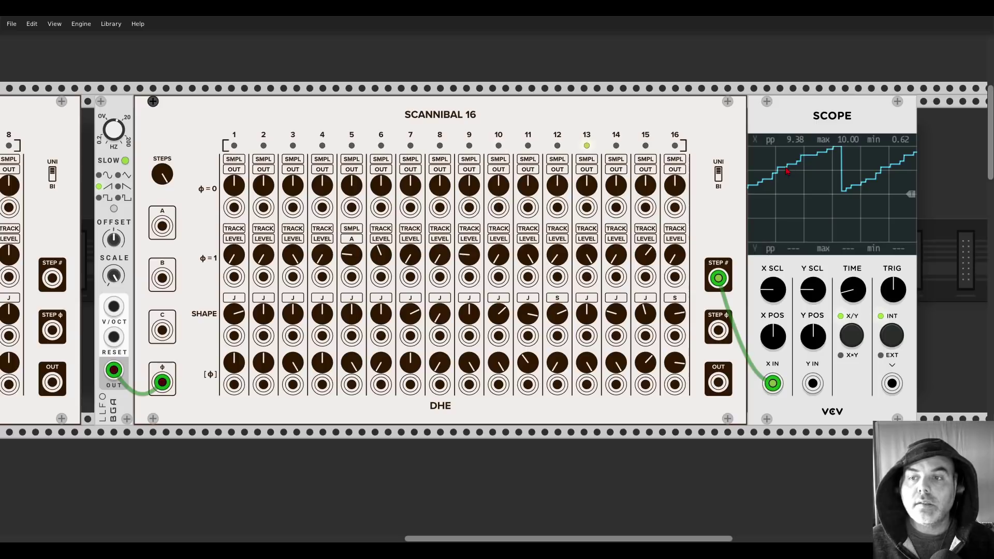
{"action": "scroll", "coordinate": [941, 180], "scroll_direction": "up", "scroll_amount": 4}
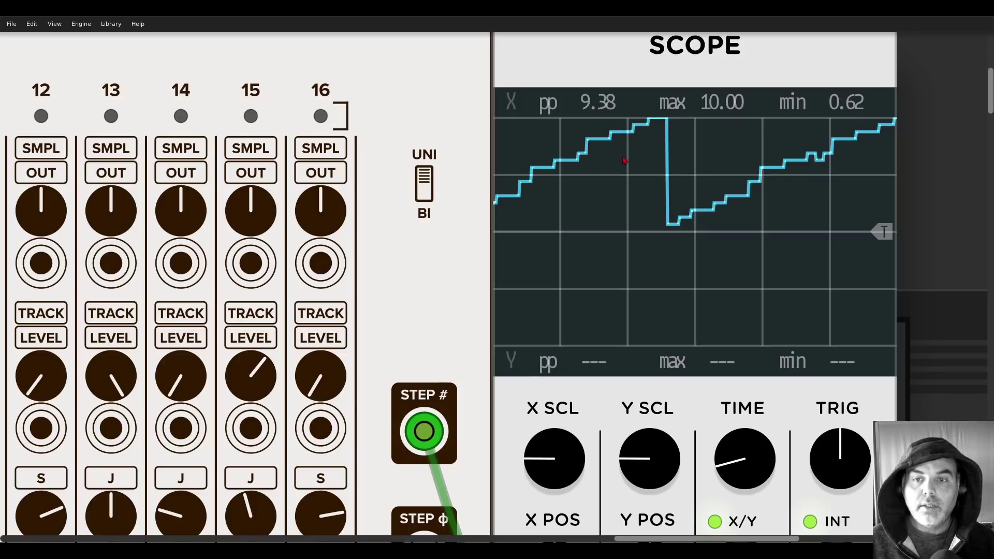
{"action": "scroll", "coordinate": [598, 173], "scroll_direction": "down", "scroll_amount": 3}
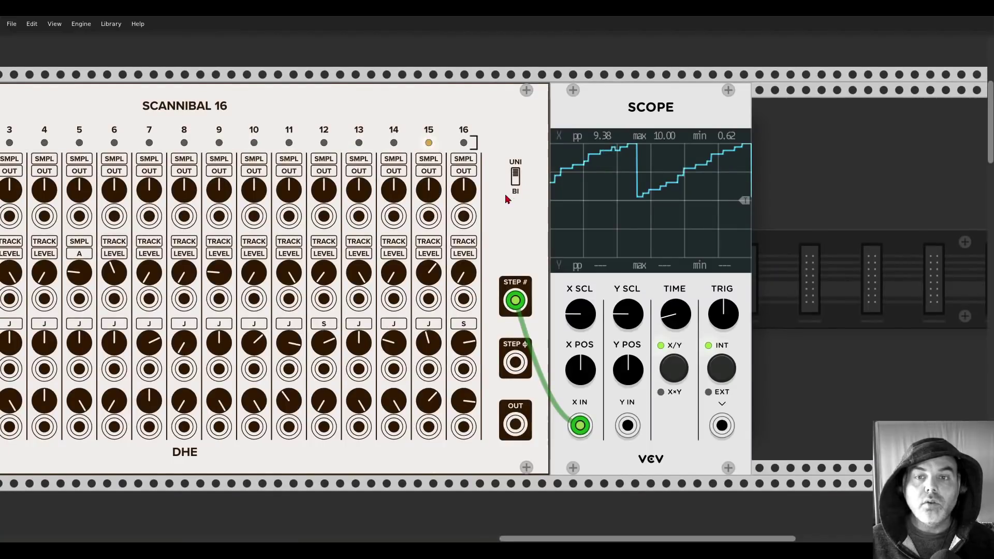
{"action": "scroll", "coordinate": [647, 176], "scroll_direction": "left", "scroll_amount": 5}
{"action": "scroll", "coordinate": [704, 183], "scroll_direction": "down", "scroll_amount": 2}
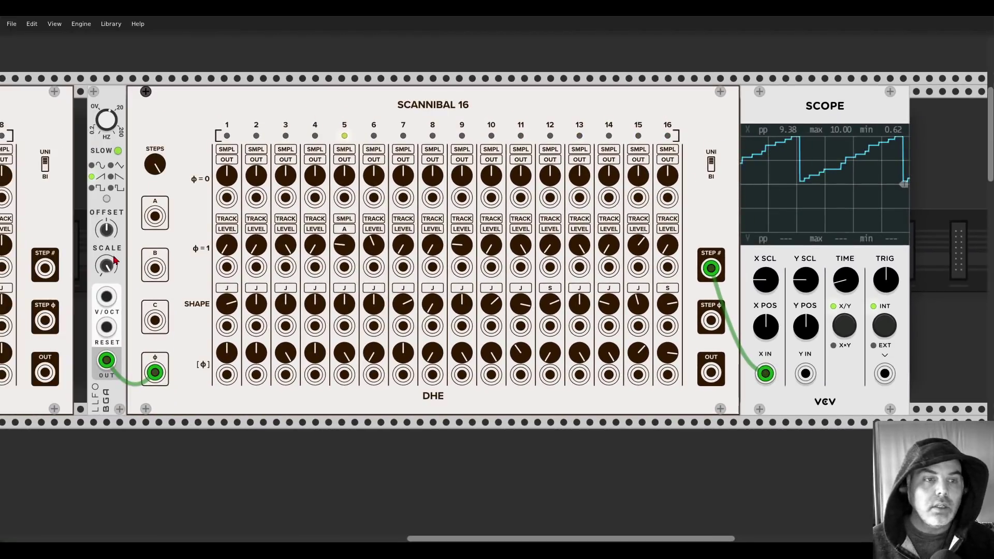
Switch the LLFO driving Scannibal 16 to a sine waveform and adjust its frequency to about 1.01 Hz.
{"action": "left_click", "coordinate": [106, 199]}
{"action": "left_click", "coordinate": [106, 200]}
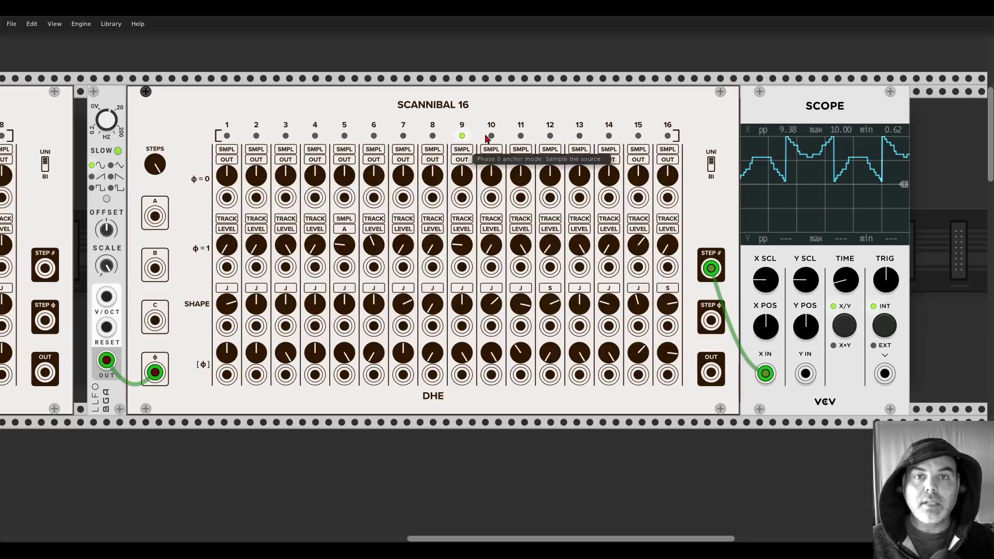
{"action": "mouse_move", "coordinate": [109, 124]}
{"action": "left_mouse_down"}
{"action": "mouse_move", "coordinate": [108, 62]}
{"action": "mouse_move", "coordinate": [107, 161]}
{"action": "left_mouse_up"}
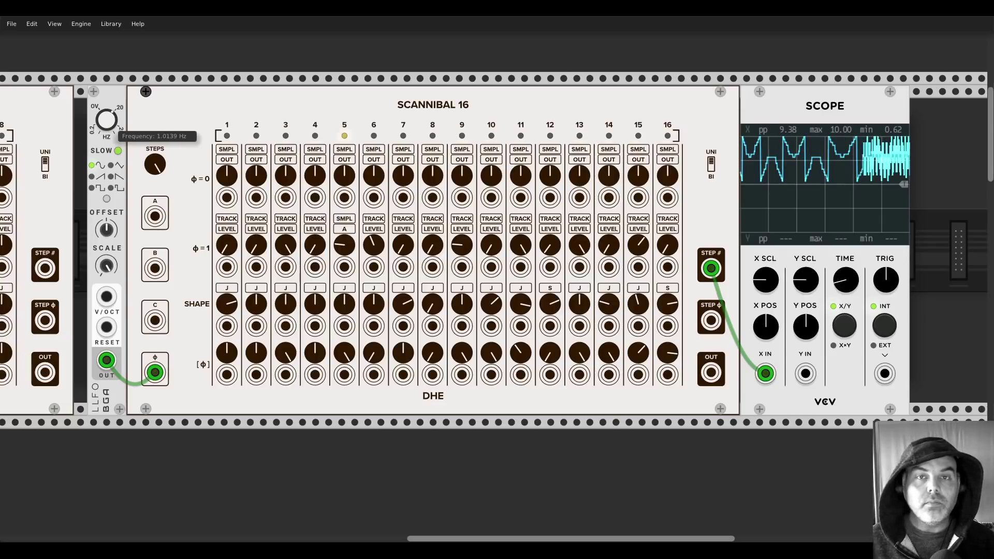
Locate the Scannibal 8 patch lower in the rack and examine its connections to the LLFOs, scope and Terrorform.
{"action": "scroll", "coordinate": [262, 259], "scroll_direction": "down", "scroll_amount": 5}
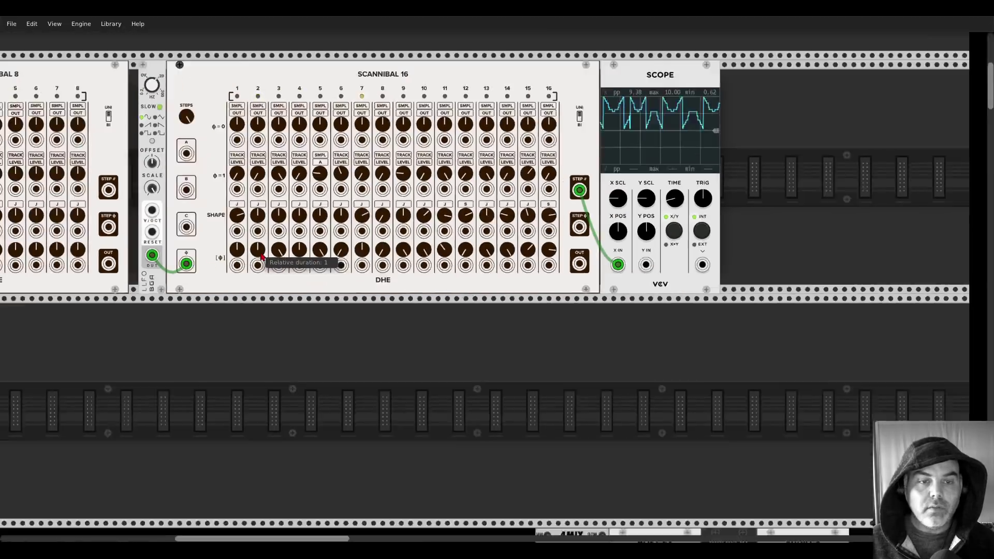
{"action": "scroll", "coordinate": [262, 257], "scroll_direction": "down", "scroll_amount": 4}
{"action": "left_click_drag", "start_coordinate": [228, 373], "coordinate": [547, 122]}
{"action": "left_click_drag", "start_coordinate": [580, 297], "coordinate": [402, 239]}
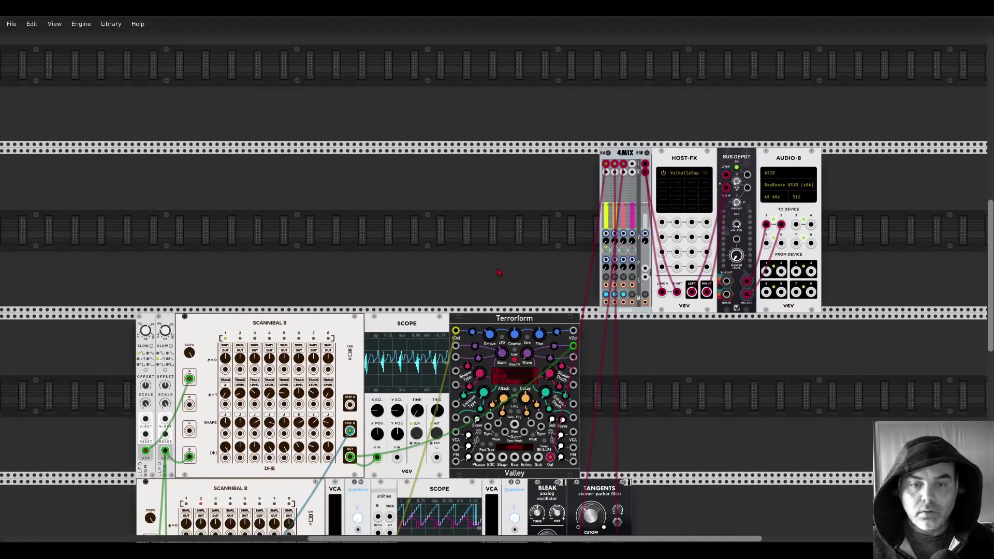
{"action": "left_click_drag", "start_coordinate": [499, 272], "coordinate": [468, 91]}
{"action": "scroll", "coordinate": [307, 253], "scroll_direction": "up", "scroll_amount": 2}
{"action": "left_click_drag", "start_coordinate": [280, 74], "coordinate": [527, 129]}
{"action": "scroll", "coordinate": [527, 129], "scroll_direction": "up", "scroll_amount": 1}
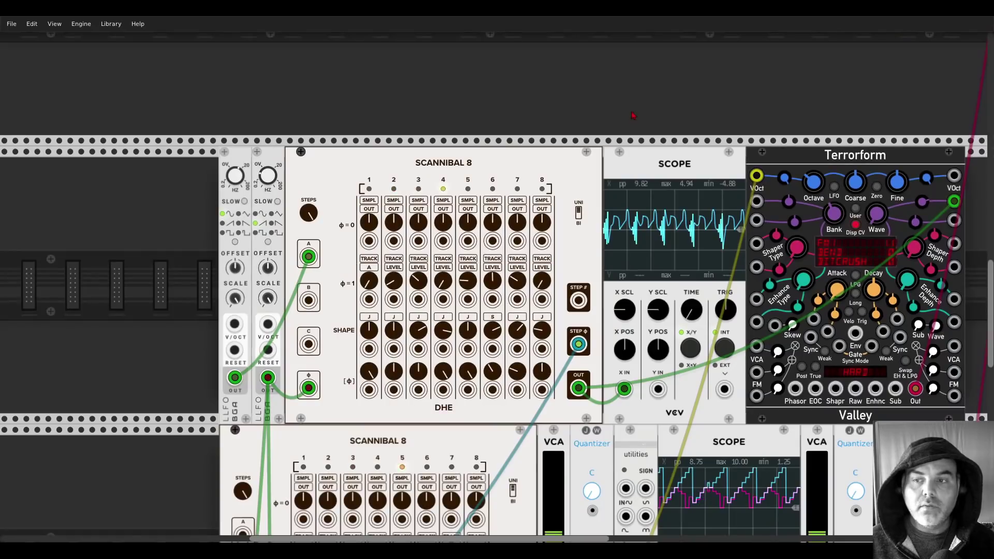
{"action": "scroll", "coordinate": [513, 116], "scroll_direction": "right", "scroll_amount": 5}
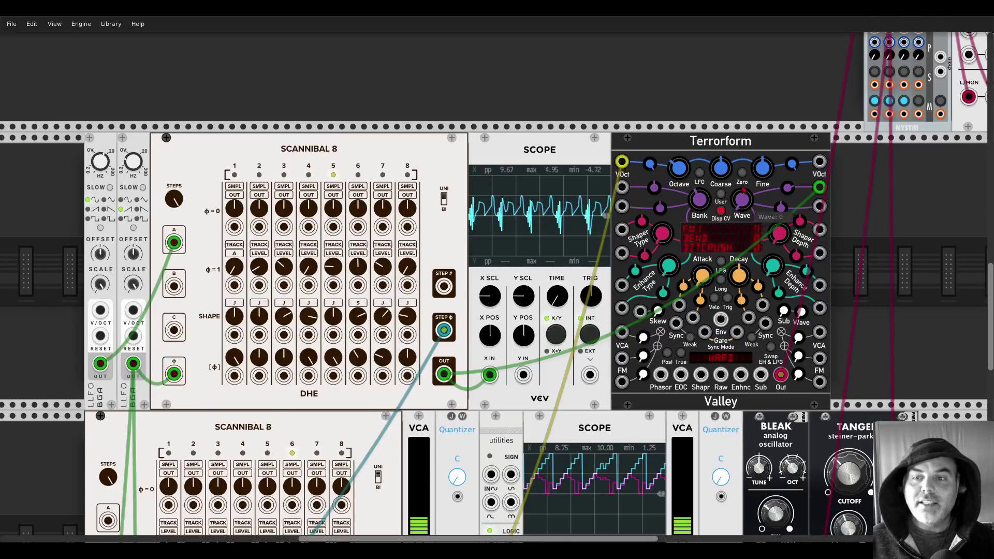
Raise the Bus Depot's master level to make the patch audible.
{"action": "left_click_drag", "start_coordinate": [867, 208], "coordinate": [820, 193]}
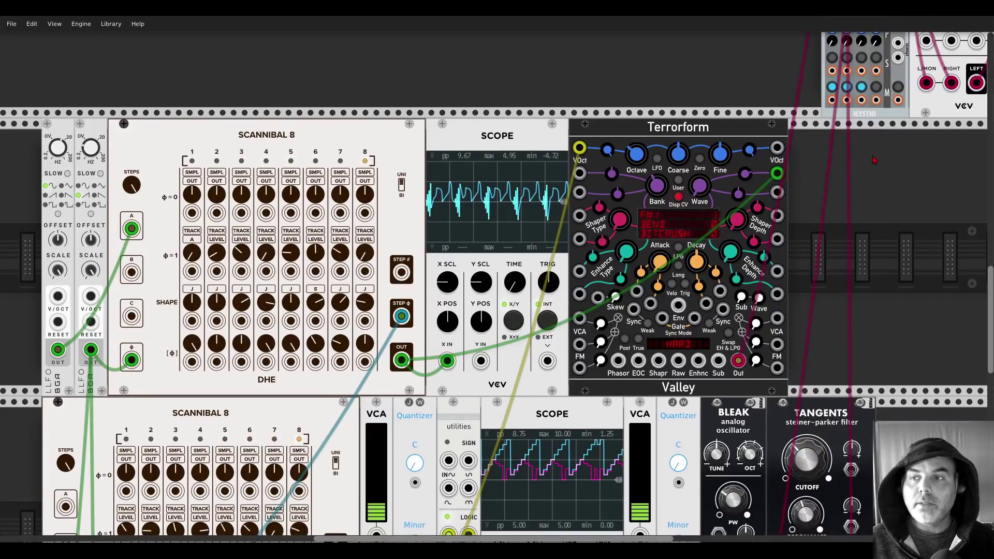
{"action": "left_click_drag", "start_coordinate": [874, 160], "coordinate": [630, 375]}
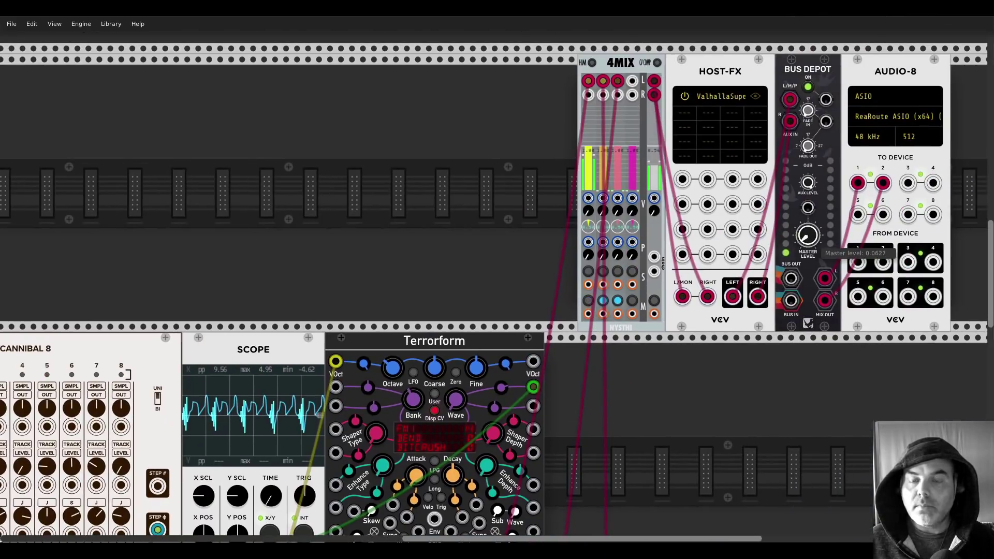
{"action": "left_click_drag", "start_coordinate": [807, 235], "coordinate": [807, 228]}
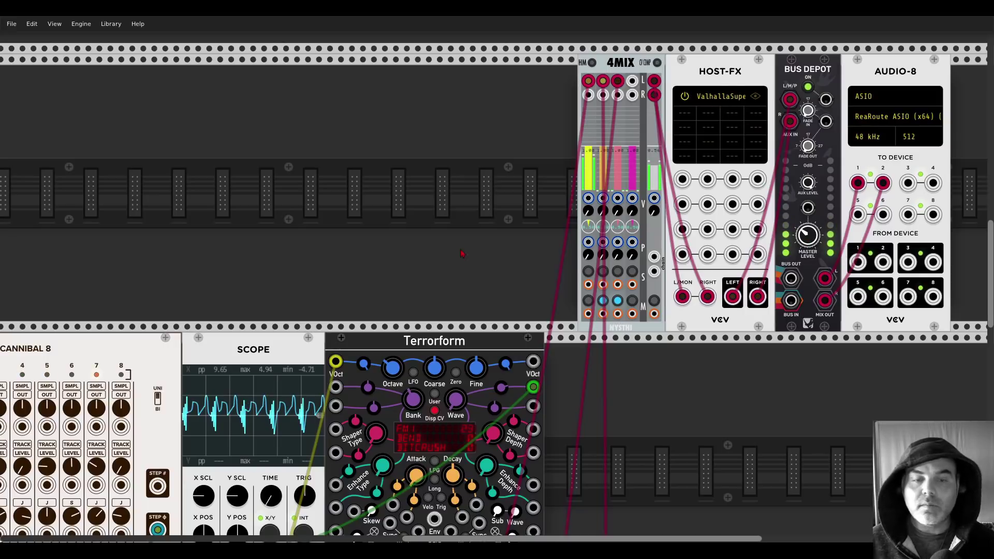
Shorten the time window of the scope beside the upper Scannibal 8 and examine its output waveform up close.
{"action": "left_click_drag", "start_coordinate": [307, 295], "coordinate": [579, 82]}
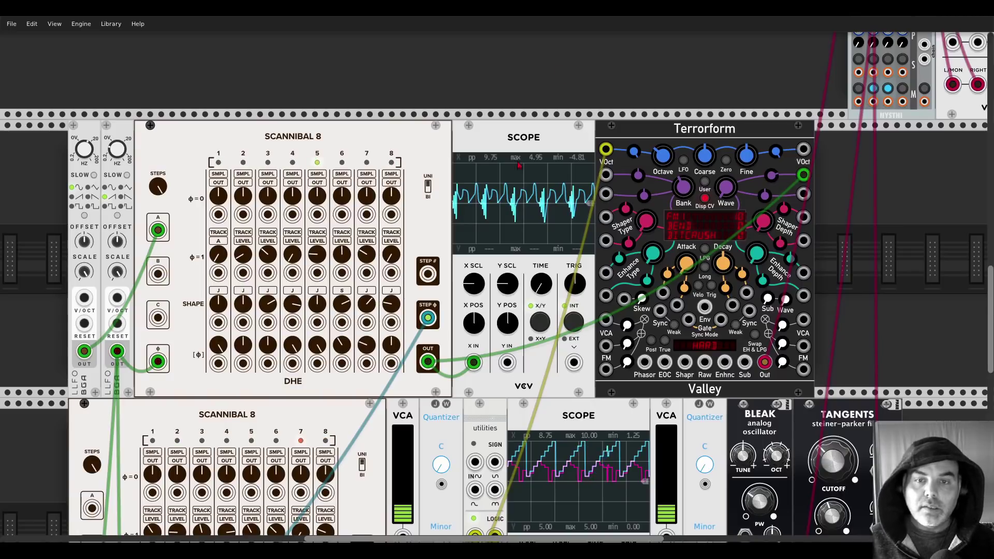
{"action": "left_click_drag", "start_coordinate": [544, 287], "coordinate": [544, 207]}
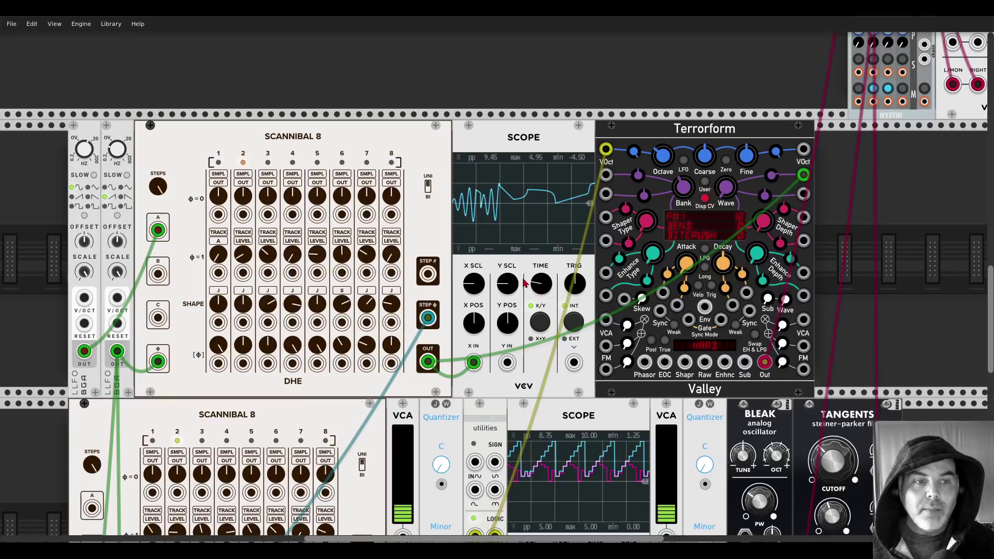
{"action": "left_click_drag", "start_coordinate": [220, 269], "coordinate": [226, 227]}
{"action": "scroll", "coordinate": [293, 238], "scroll_direction": "up", "scroll_amount": 1}
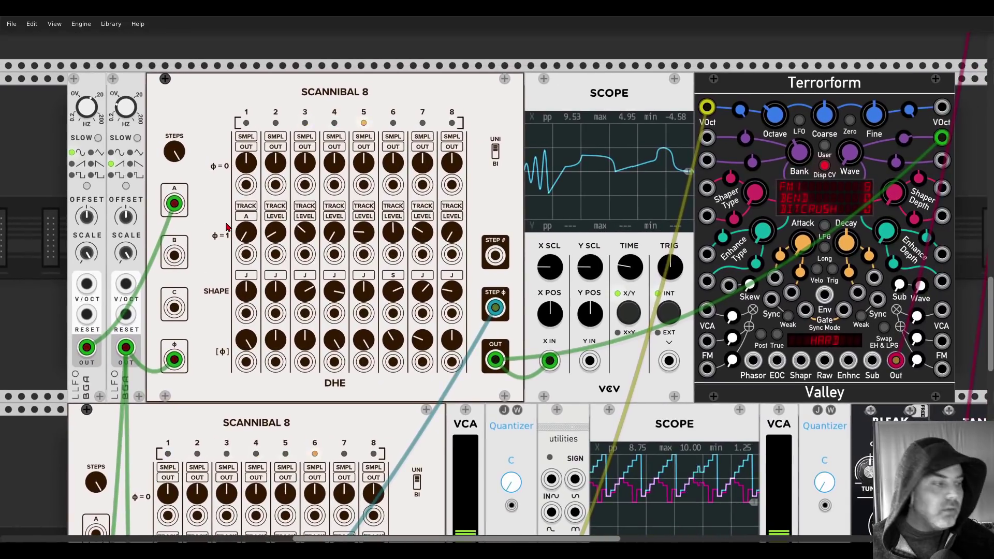
{"action": "scroll", "coordinate": [226, 226], "scroll_direction": "up", "scroll_amount": 1}
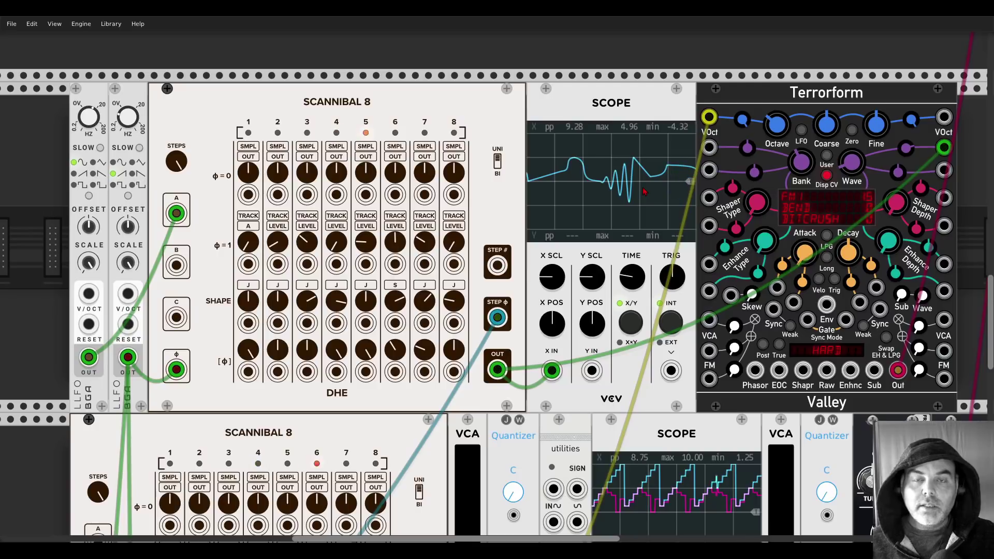
Examine Terrorform's wave modulation and trace the lower Scannibal 8's outputs through the VCA and quantizer to Terrorform's V/Oct input.
{"action": "left_click_drag", "start_coordinate": [852, 163], "coordinate": [864, 193]}
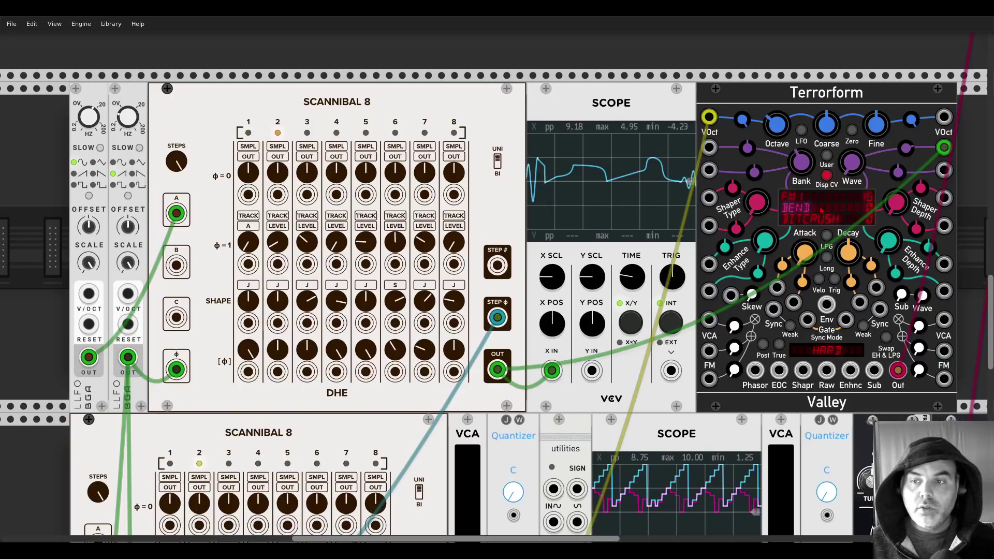
{"action": "scroll", "coordinate": [744, 190], "scroll_direction": "down", "scroll_amount": 2}
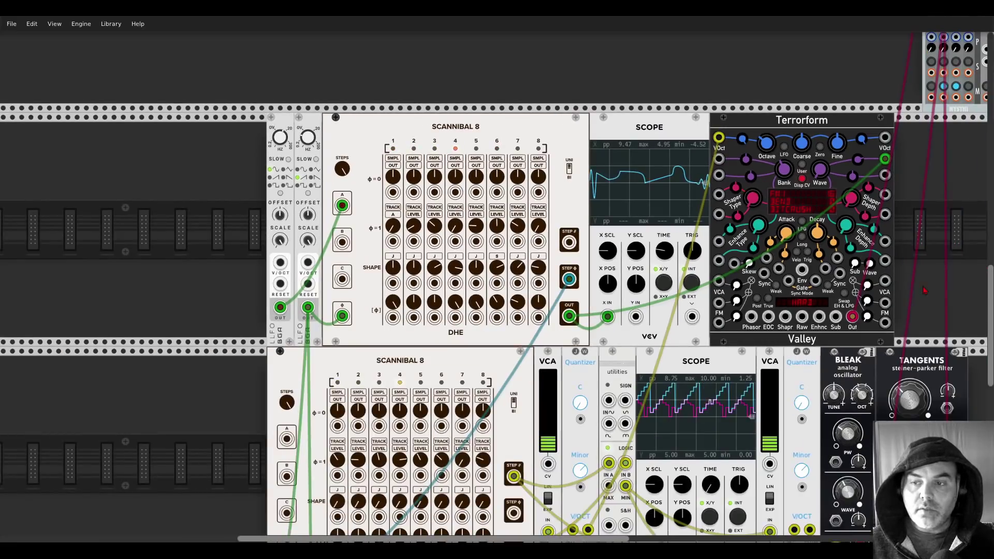
{"action": "scroll", "coordinate": [772, 167], "scroll_direction": "down", "scroll_amount": 4}
{"action": "scroll", "coordinate": [772, 166], "scroll_direction": "right", "scroll_amount": 5}
{"action": "left_click_drag", "start_coordinate": [772, 166], "coordinate": [825, 233]}
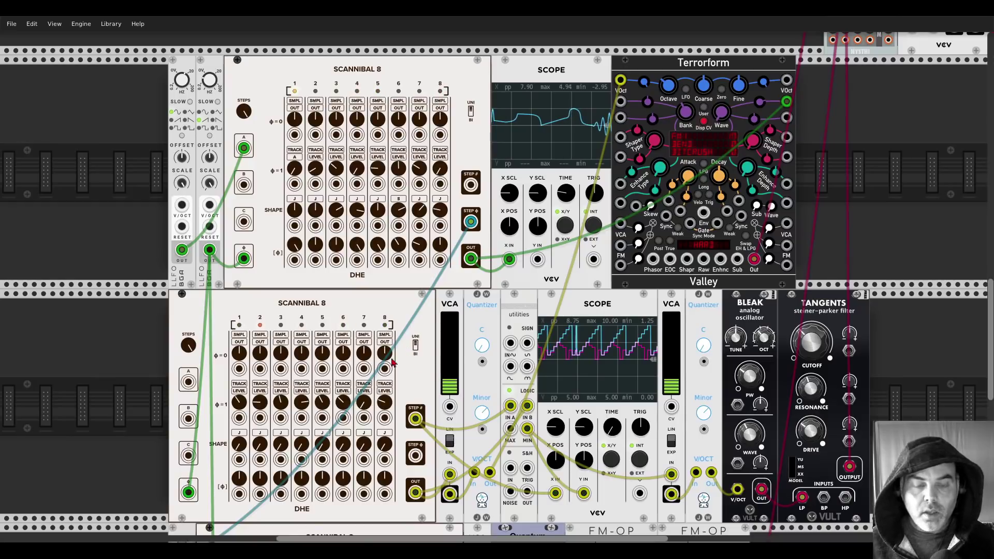
{"action": "scroll", "coordinate": [392, 363], "scroll_direction": "down", "scroll_amount": 3}
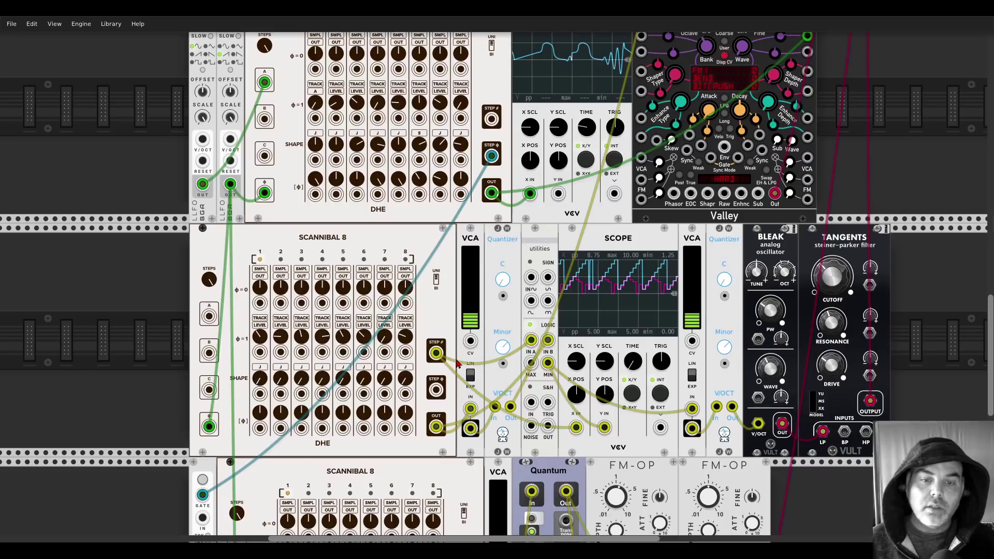
{"action": "mouse_move", "coordinate": [392, 340]}
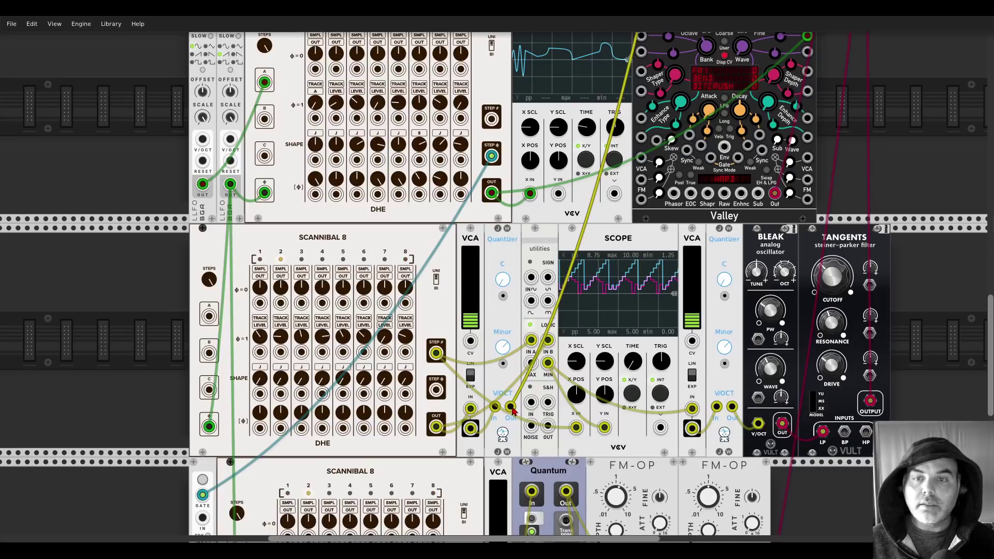
{"action": "scroll", "coordinate": [512, 410], "scroll_direction": "up", "scroll_amount": 3}
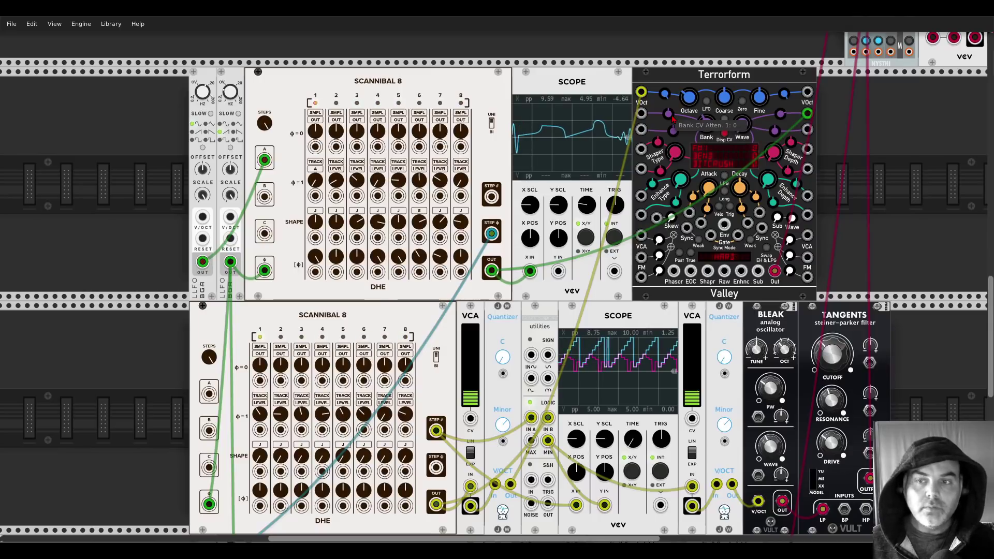
Set Terrorform's wave position to 0.174.
{"action": "scroll", "coordinate": [749, 135], "scroll_direction": "up", "scroll_amount": 1}
{"action": "mouse_move", "coordinate": [742, 150]}
{"action": "left_mouse_down"}
{"action": "mouse_move", "coordinate": [742, 131]}
{"action": "mouse_move", "coordinate": [742, 140]}
{"action": "left_mouse_up"}
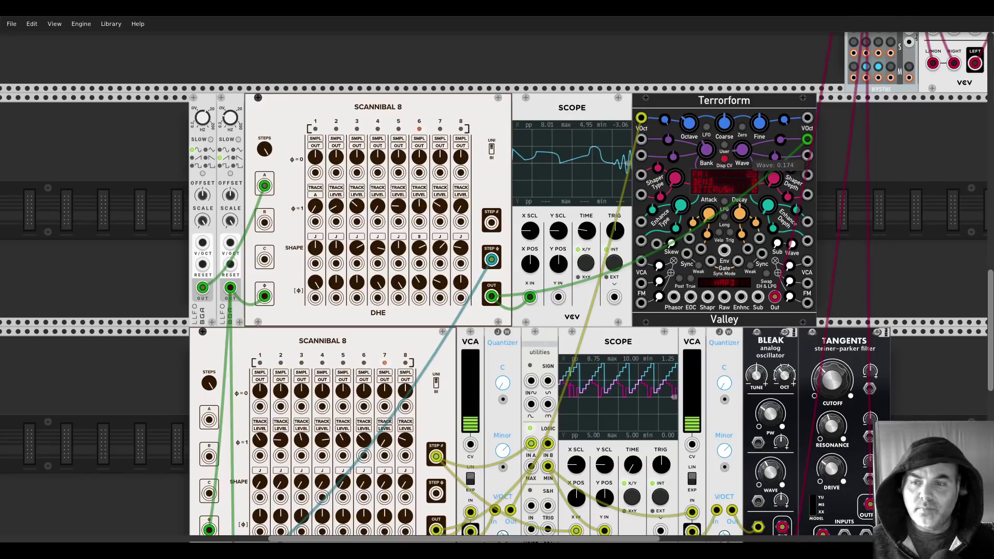
Trace the middle Scannibal 8's STEP # and OUT cables through the logic utility, scope, VCA and quantizer to the Bleak oscillator.
{"action": "scroll", "coordinate": [620, 127], "scroll_direction": "down", "scroll_amount": 6}
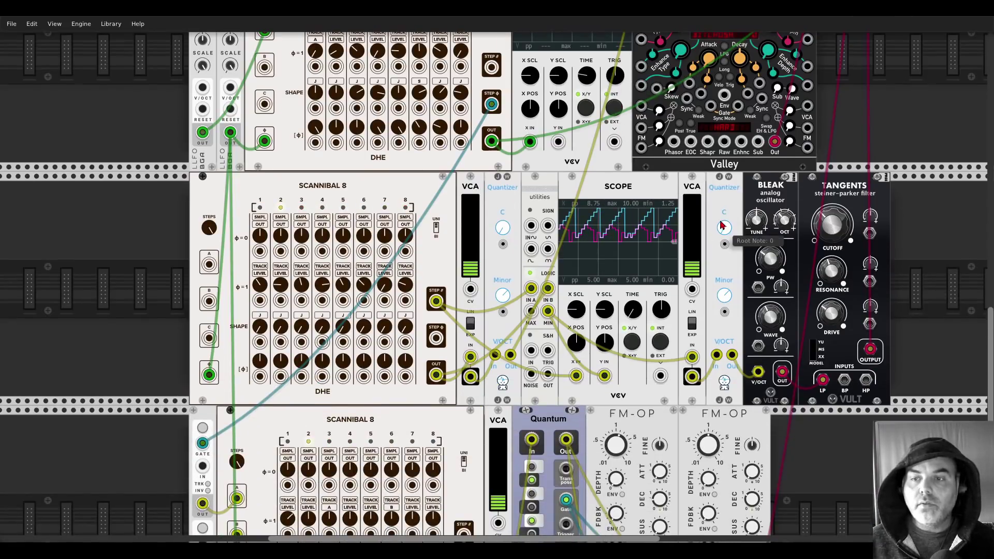
{"action": "left_click_drag", "start_coordinate": [744, 201], "coordinate": [640, 206]}
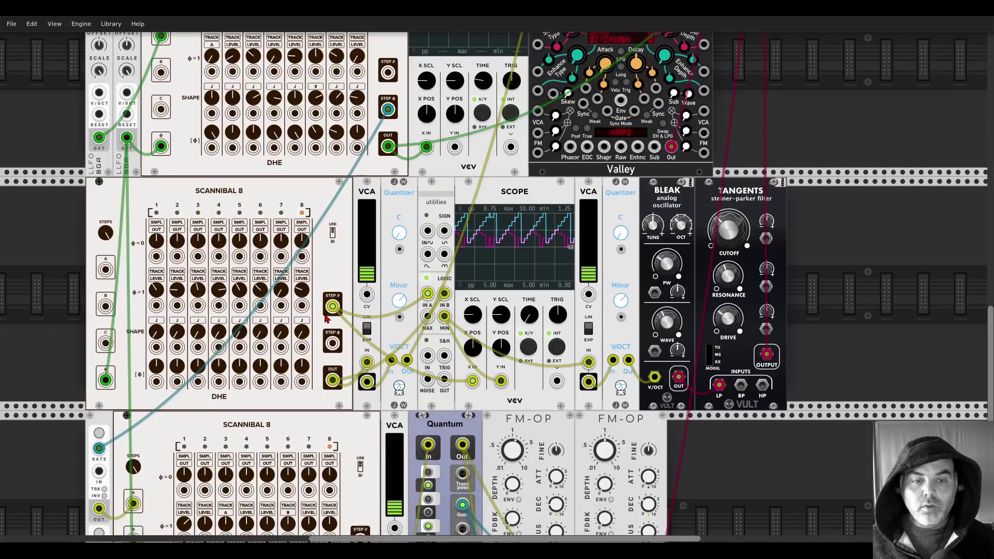
{"action": "scroll", "coordinate": [493, 305], "scroll_direction": "up", "scroll_amount": 2}
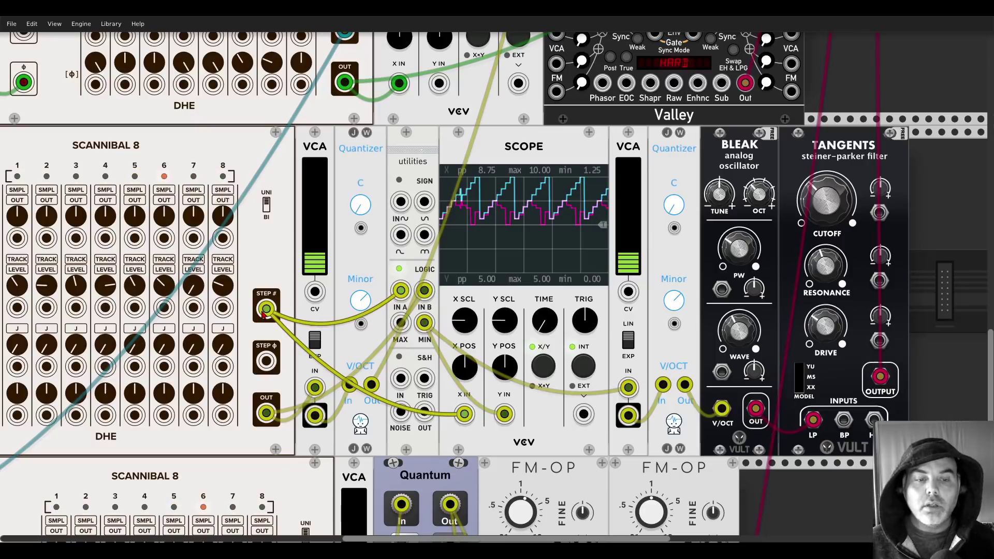
{"action": "left_click_drag", "start_coordinate": [265, 310], "coordinate": [265, 414]}
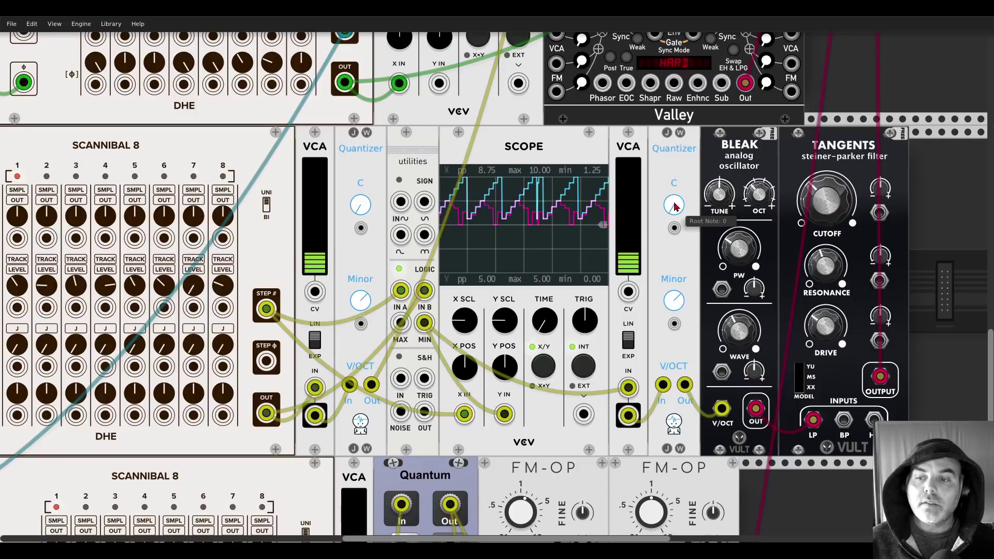
Unmute the mixer's second channel to bring in the Bleak and Tangents voice.
{"action": "scroll", "coordinate": [681, 206], "scroll_direction": "down", "scroll_amount": 2}
{"action": "left_click_drag", "start_coordinate": [800, 83], "coordinate": [587, 356]}
{"action": "scroll", "coordinate": [588, 356], "scroll_direction": "up", "scroll_amount": 2}
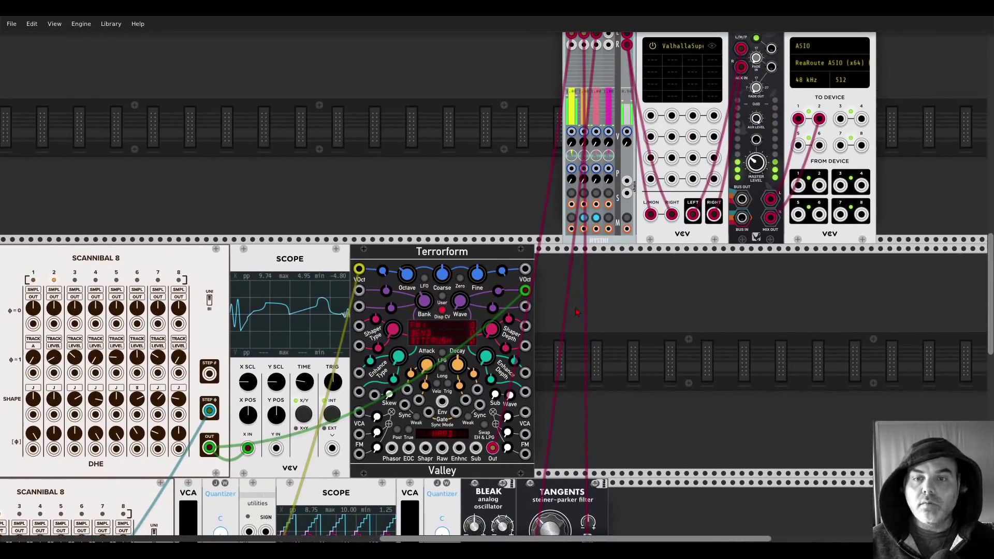
{"action": "scroll", "coordinate": [581, 239], "scroll_direction": "down", "scroll_amount": 10}
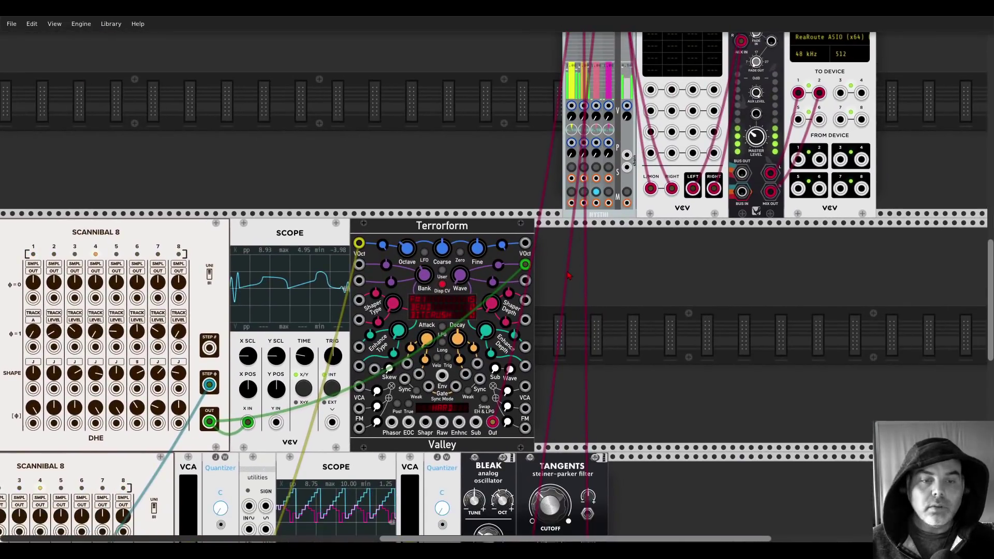
{"action": "scroll", "coordinate": [711, 161], "scroll_direction": "left", "scroll_amount": 1}
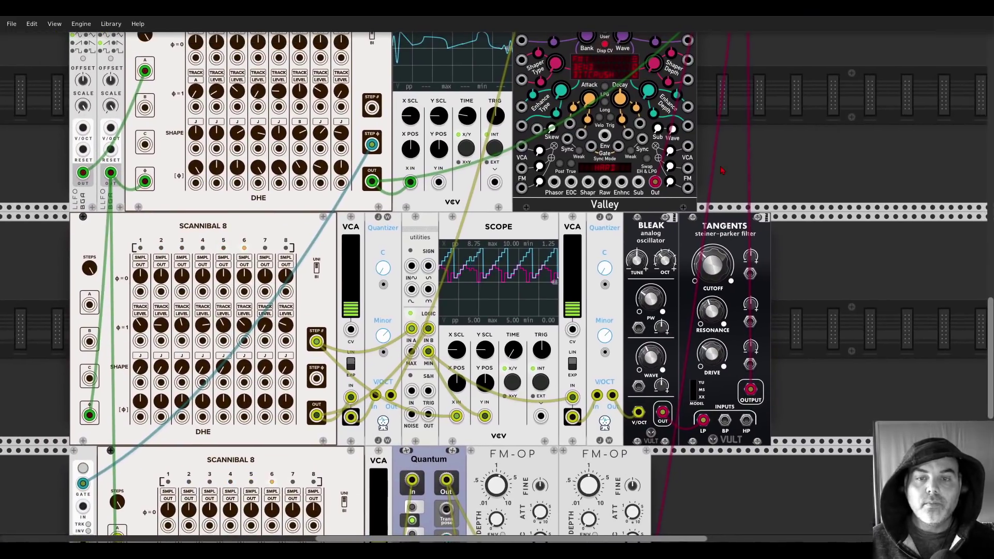
Sweep the Tangents filter's cutoff up to about 0.55 and adjust its resonance.
{"action": "mouse_move", "coordinate": [712, 265]}
{"action": "left_mouse_down"}
{"action": "mouse_move", "coordinate": [712, 233]}
{"action": "mouse_move", "coordinate": [718, 265]}
{"action": "left_mouse_up"}
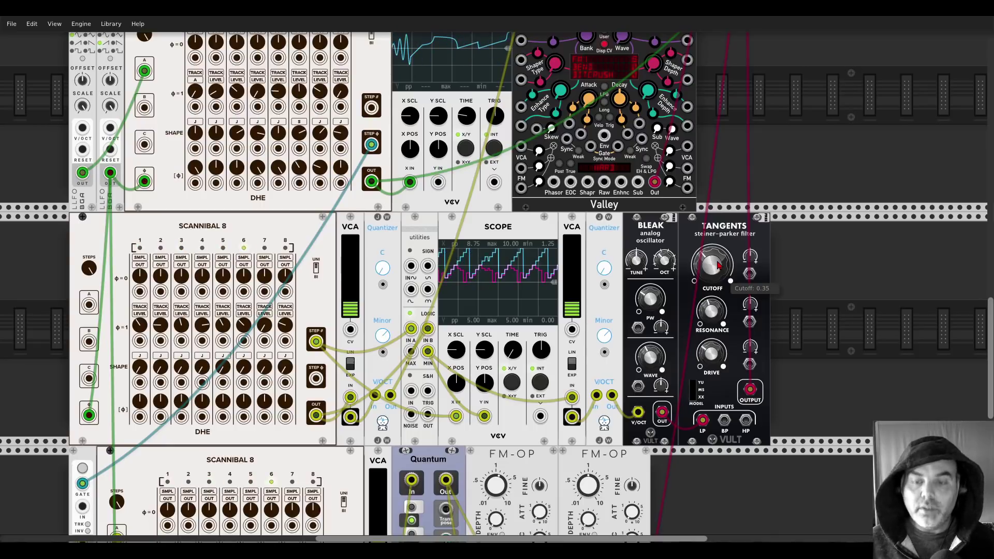
{"action": "left_click_drag", "start_coordinate": [717, 265], "coordinate": [718, 265]}
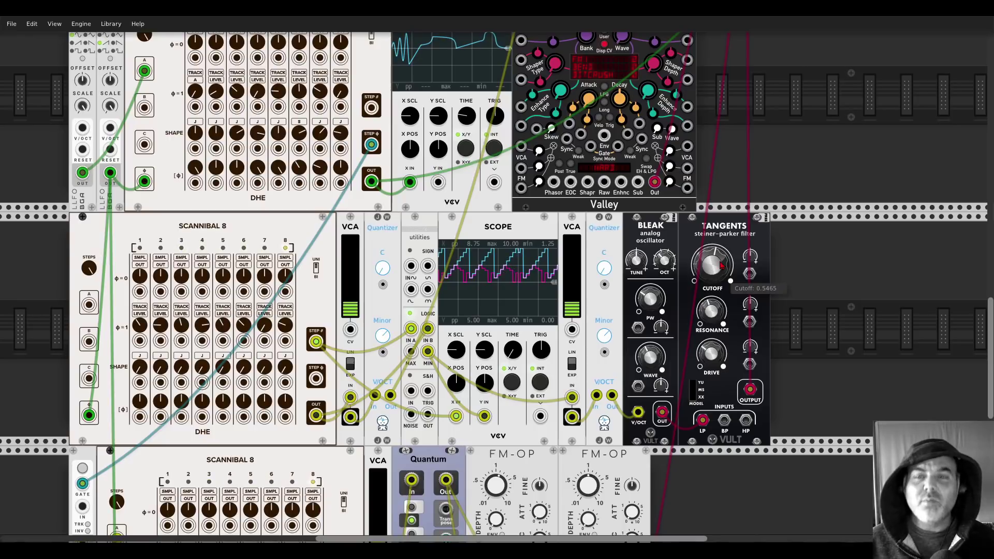
{"action": "mouse_move", "coordinate": [711, 309]}
{"action": "left_mouse_down"}
{"action": "mouse_move", "coordinate": [712, 269]}
{"action": "mouse_move", "coordinate": [713, 305]}
{"action": "left_mouse_up"}
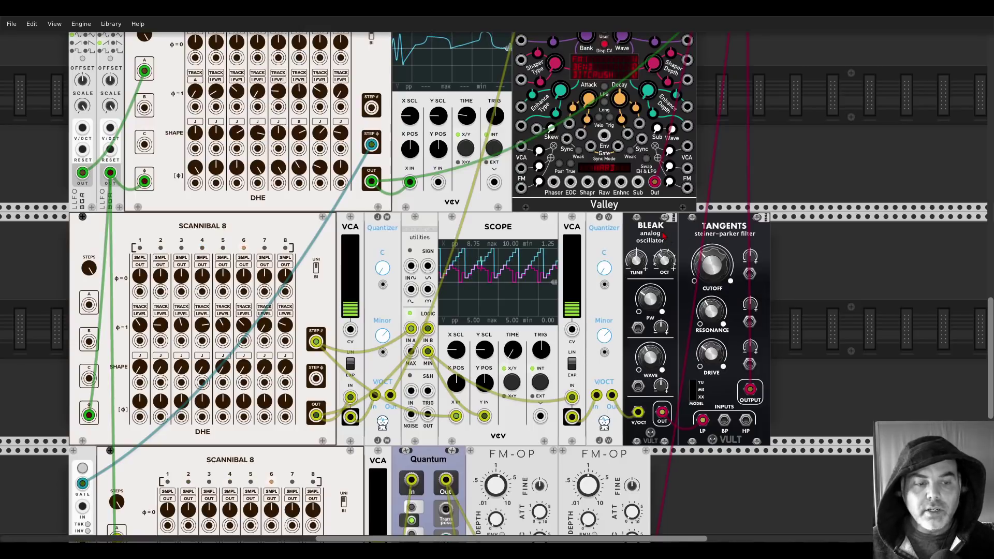
Examine the bottom Scannibal 8's sample-and-hold inputs, phase anchors and output path through the VCA and Quantum to the two FM-OPs.
{"action": "scroll", "coordinate": [451, 201], "scroll_direction": "down", "scroll_amount": 5}
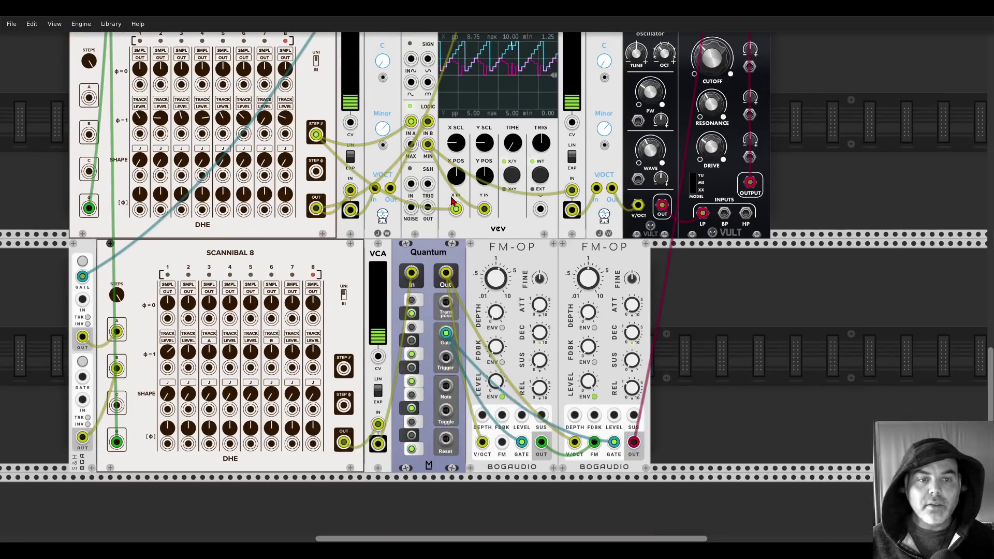
{"action": "scroll", "coordinate": [332, 222], "scroll_direction": "down", "scroll_amount": 1}
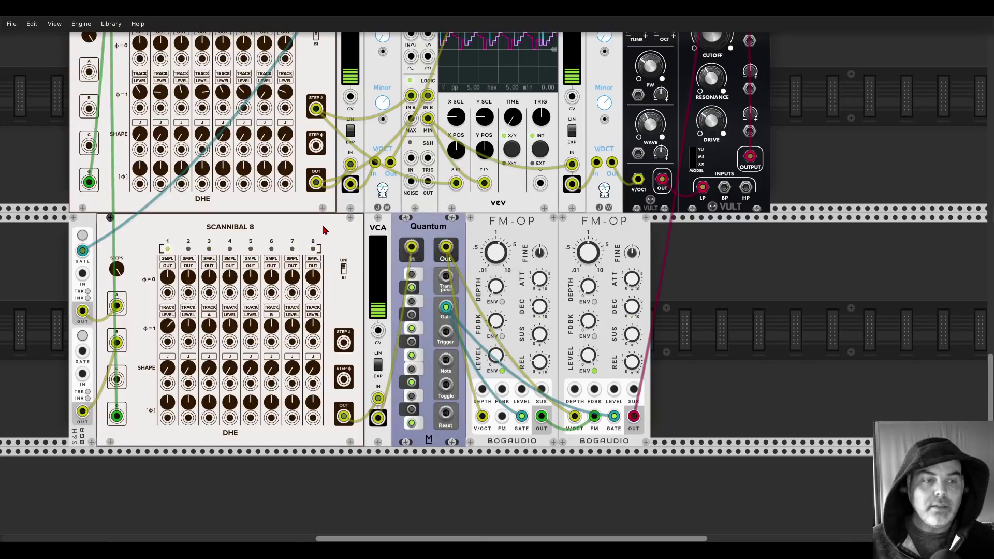
{"action": "left_click_drag", "start_coordinate": [259, 238], "coordinate": [332, 209]}
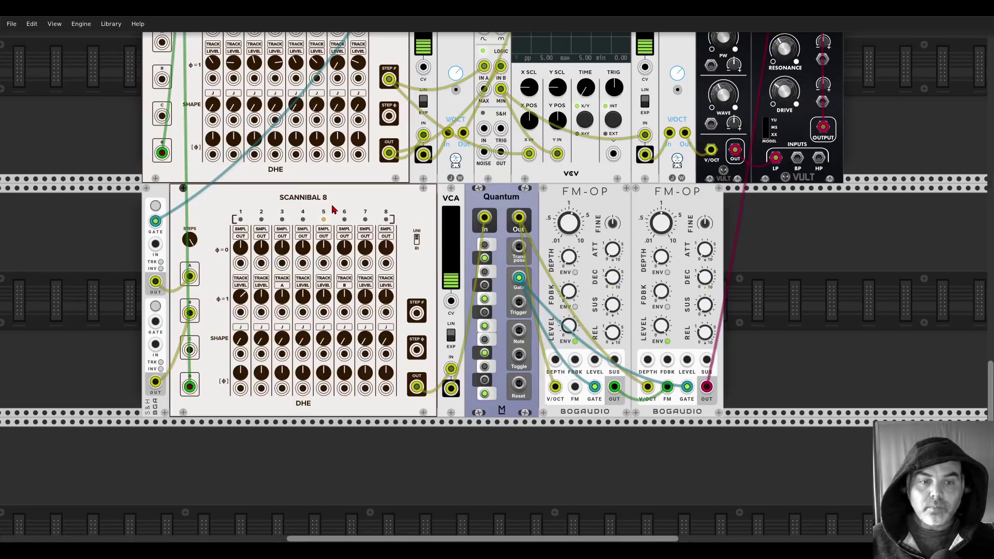
{"action": "mouse_move", "coordinate": [241, 254]}
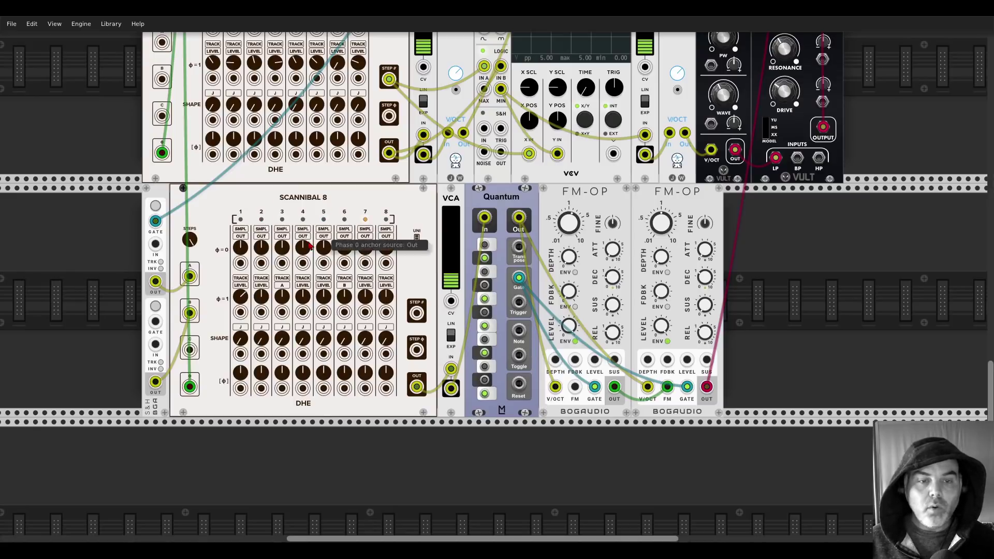
{"action": "mouse_move", "coordinate": [291, 285]}
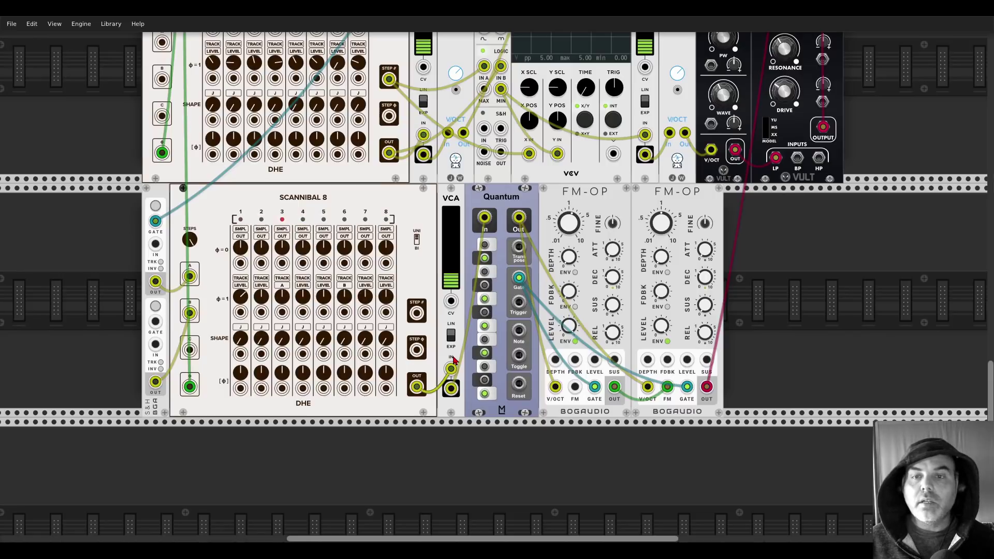
{"action": "mouse_move", "coordinate": [347, 275]}
{"action": "scroll", "coordinate": [348, 276], "scroll_direction": "up", "scroll_amount": 5}
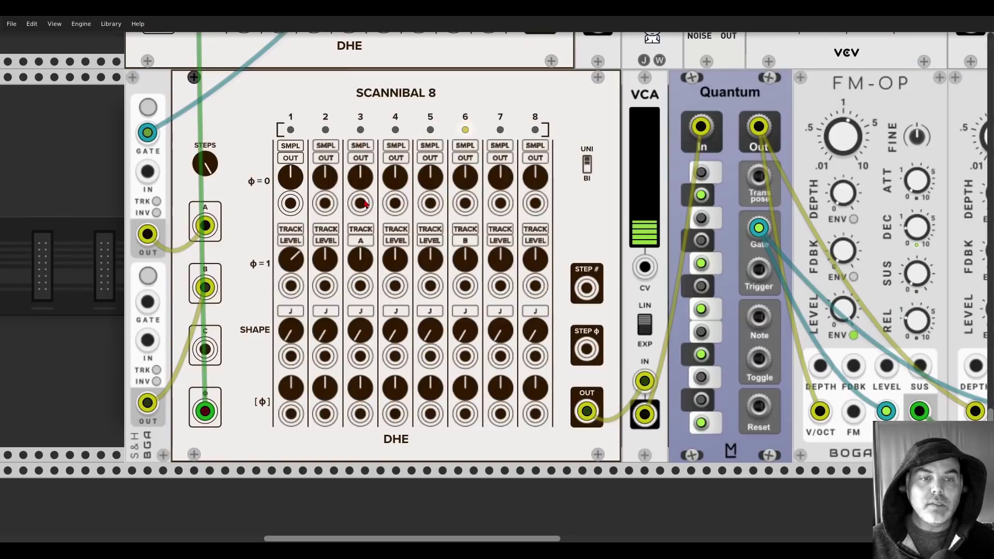
{"action": "scroll", "coordinate": [247, 173], "scroll_direction": "down", "scroll_amount": 3}
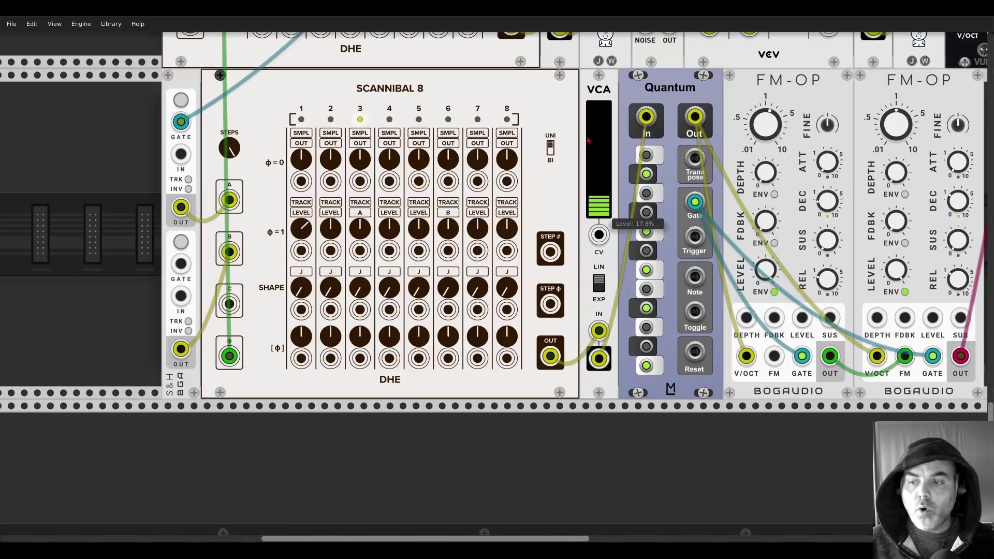
{"action": "scroll", "coordinate": [589, 138], "scroll_direction": "down", "scroll_amount": 2}
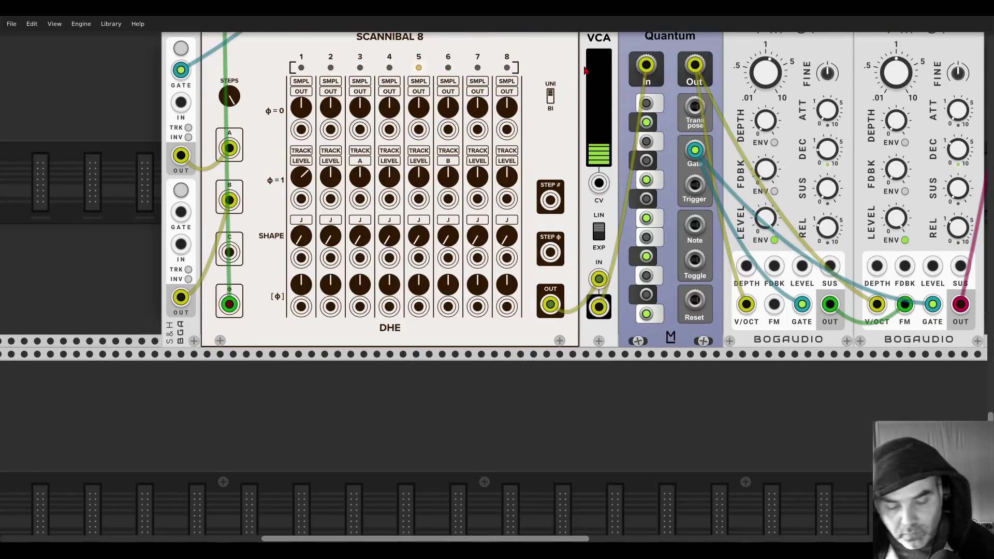
Unmute the mixer's third channel to bring in the FM-OP voice.
{"action": "scroll", "coordinate": [585, 69], "scroll_direction": "down", "scroll_amount": 2}
{"action": "left_click_drag", "start_coordinate": [710, 56], "coordinate": [307, 433]}
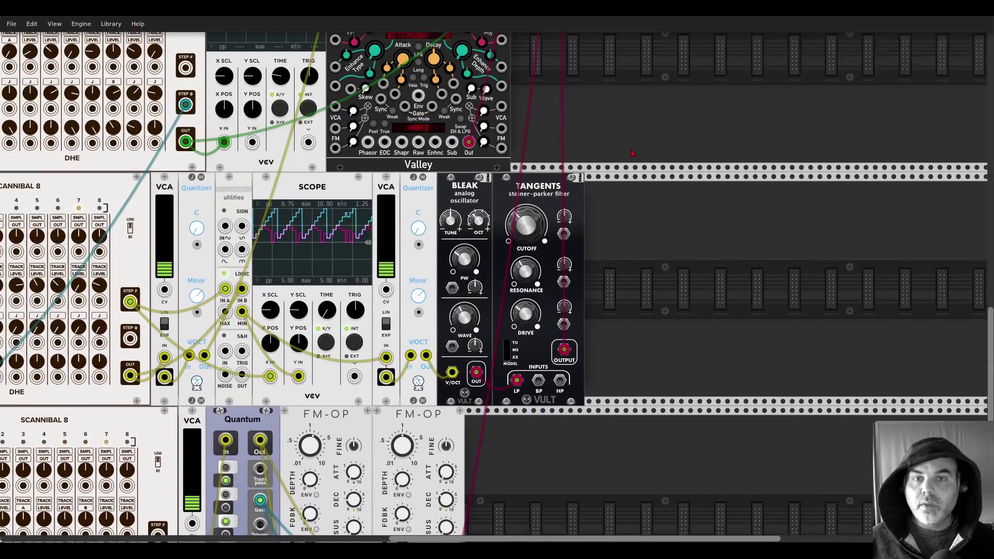
{"action": "scroll", "coordinate": [632, 154], "scroll_direction": "up", "scroll_amount": 5}
{"action": "scroll", "coordinate": [568, 192], "scroll_direction": "down", "scroll_amount": 1}
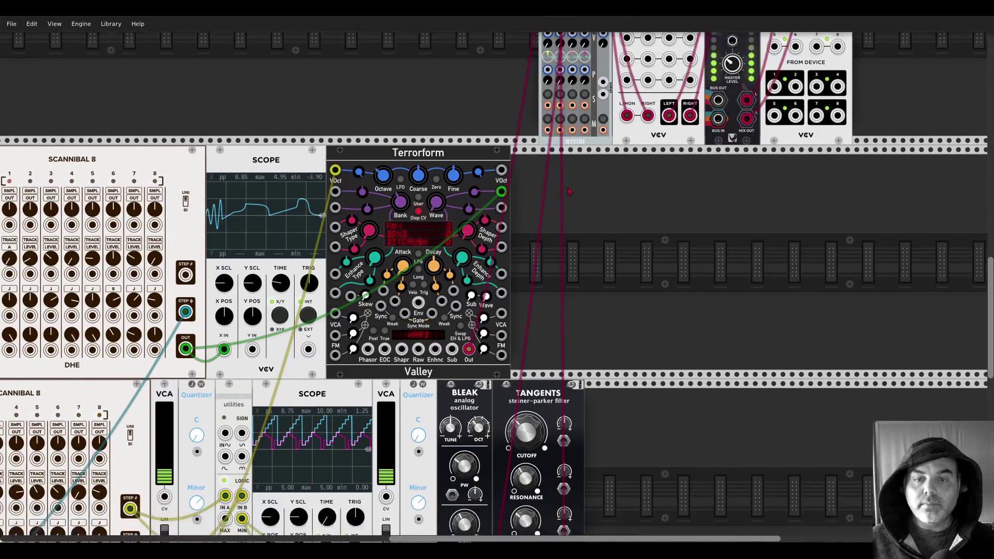
Raise the second FM-OP's FM depth.
{"action": "scroll", "coordinate": [568, 192], "scroll_direction": "down", "scroll_amount": 10}
{"action": "scroll", "coordinate": [596, 228], "scroll_direction": "left", "scroll_amount": 5}
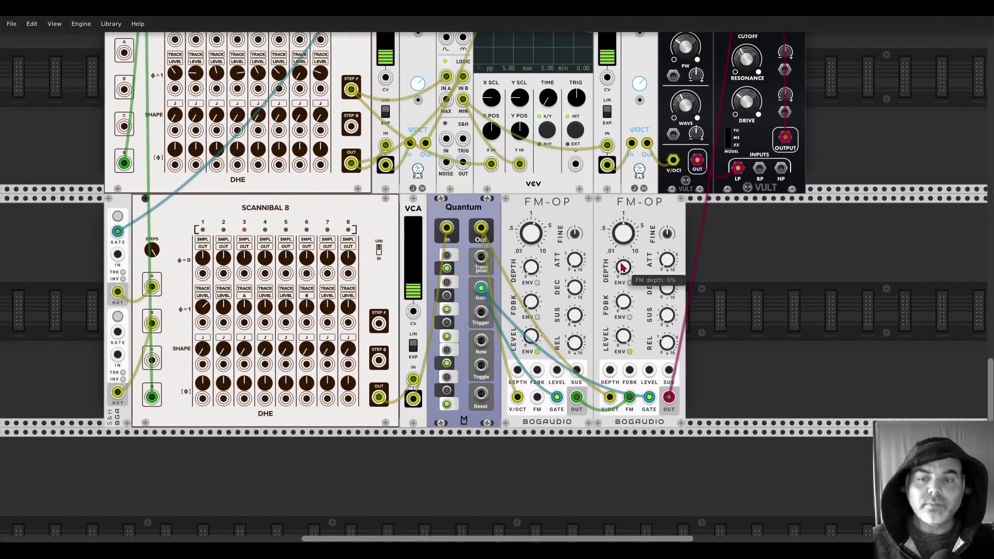
{"action": "left_click_drag", "start_coordinate": [624, 267], "coordinate": [623, 254]}
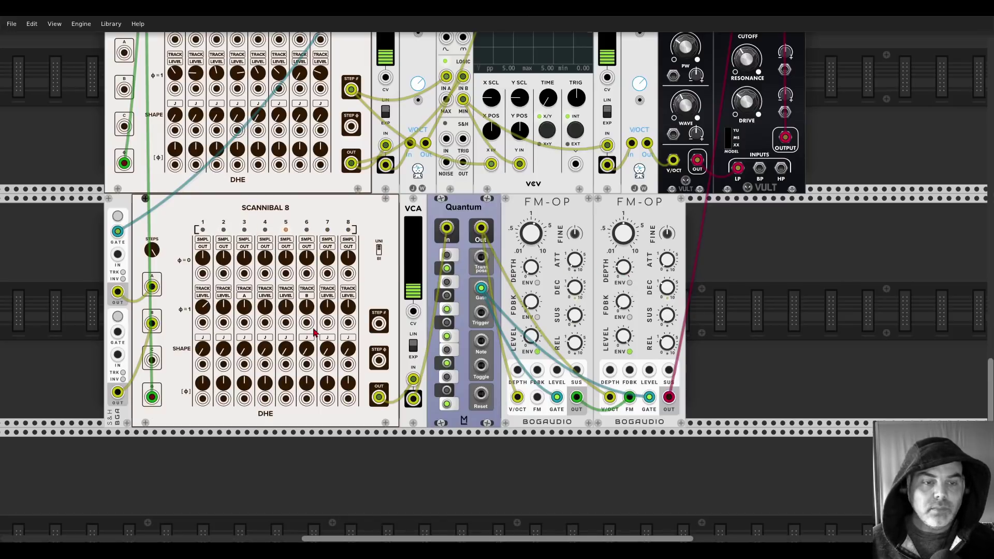
Examine the phase 1 anchor modes and sources on the bottom Scannibal 8, then compare it with the Scannibal 8 above.
{"action": "scroll", "coordinate": [380, 281], "scroll_direction": "up", "scroll_amount": 5}
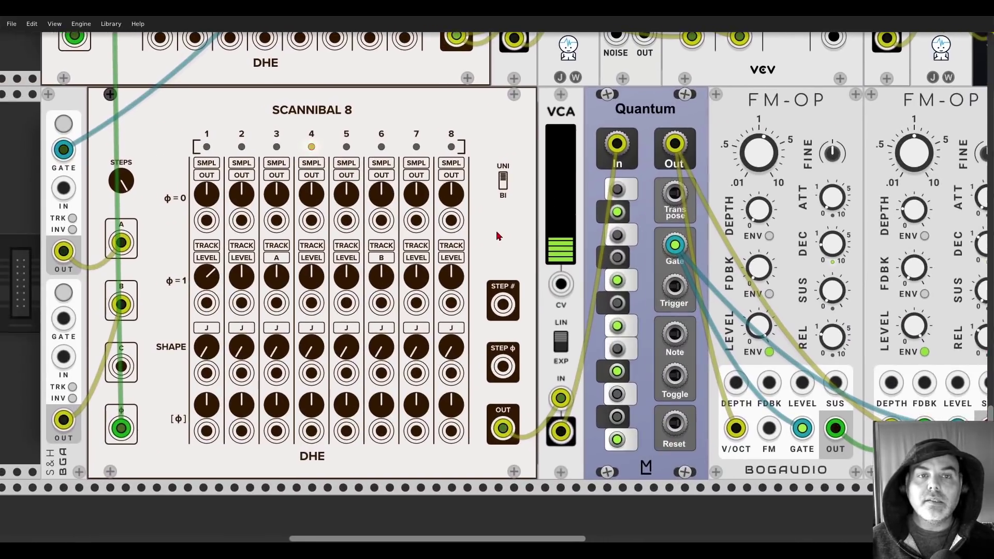
{"action": "left_click_drag", "start_coordinate": [497, 236], "coordinate": [529, 234]}
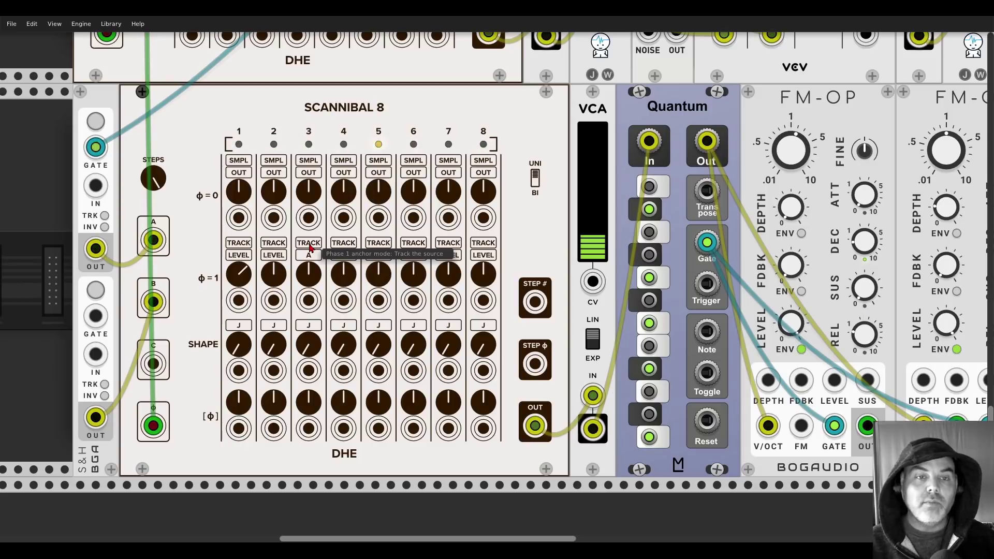
{"action": "scroll", "coordinate": [226, 159], "scroll_direction": "down", "scroll_amount": 4}
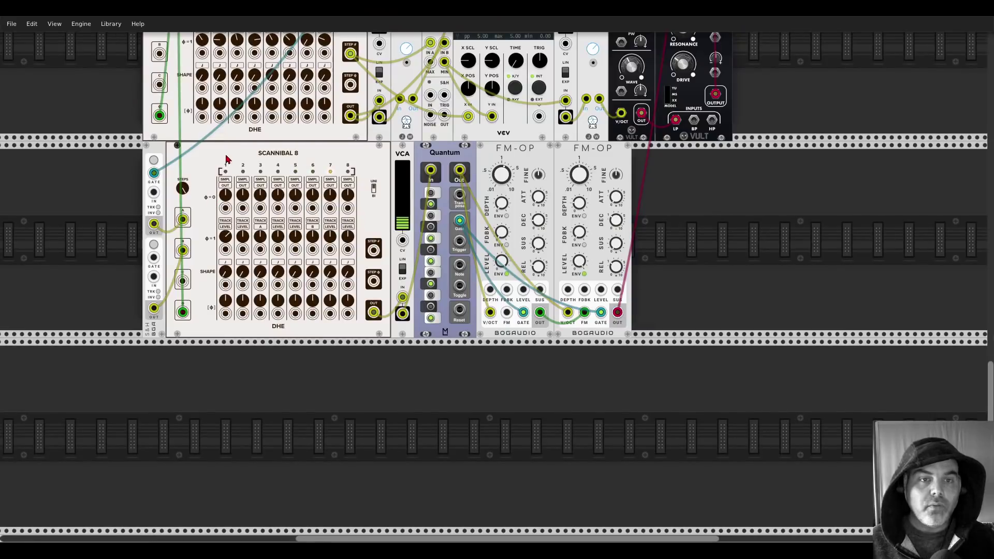
{"action": "scroll", "coordinate": [226, 159], "scroll_direction": "up", "scroll_amount": 5}
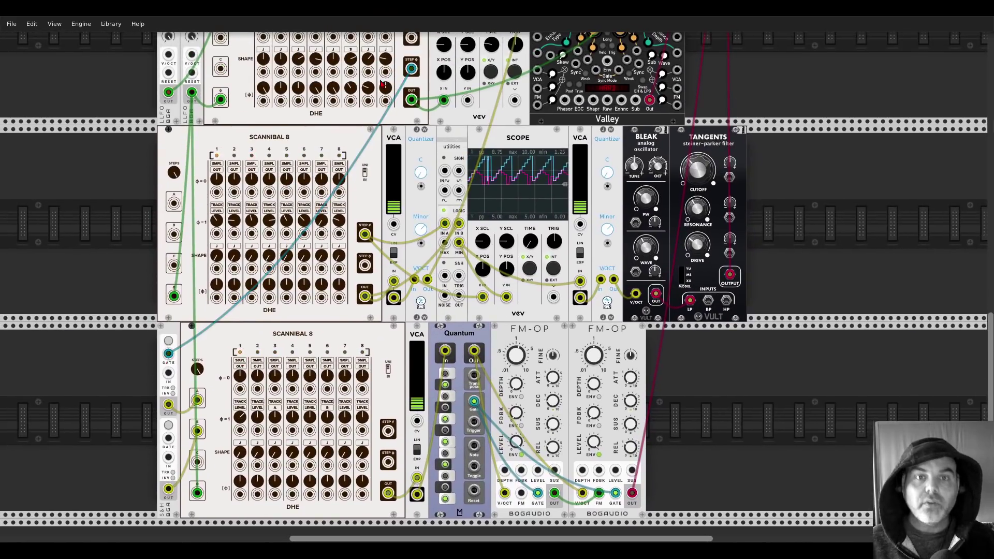
Set the second FM-OP's FM depth to 0%.
{"action": "scroll", "coordinate": [227, 263], "scroll_direction": "down", "scroll_amount": 2}
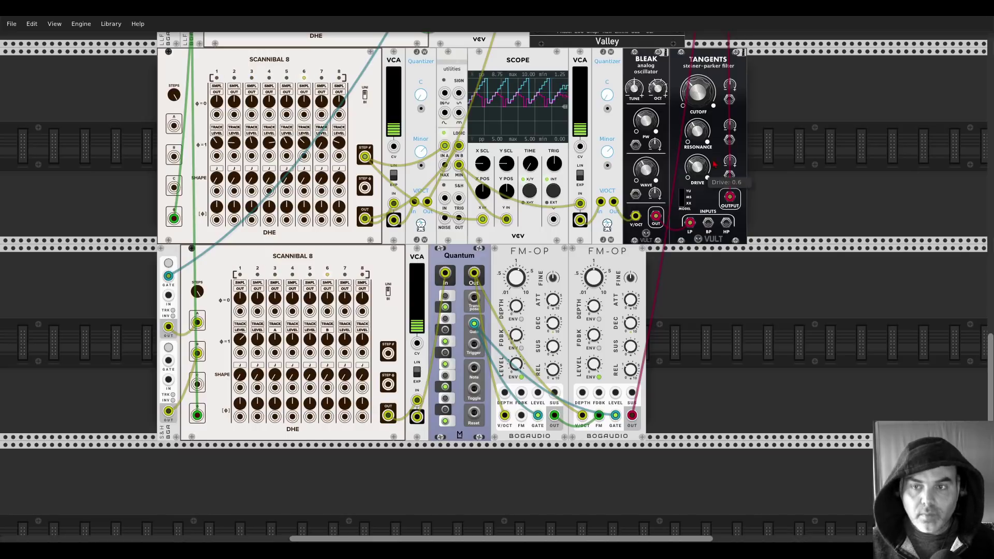
{"action": "mouse_move", "coordinate": [595, 310]}
{"action": "left_click_drag", "start_coordinate": [596, 310], "coordinate": [596, 322]}
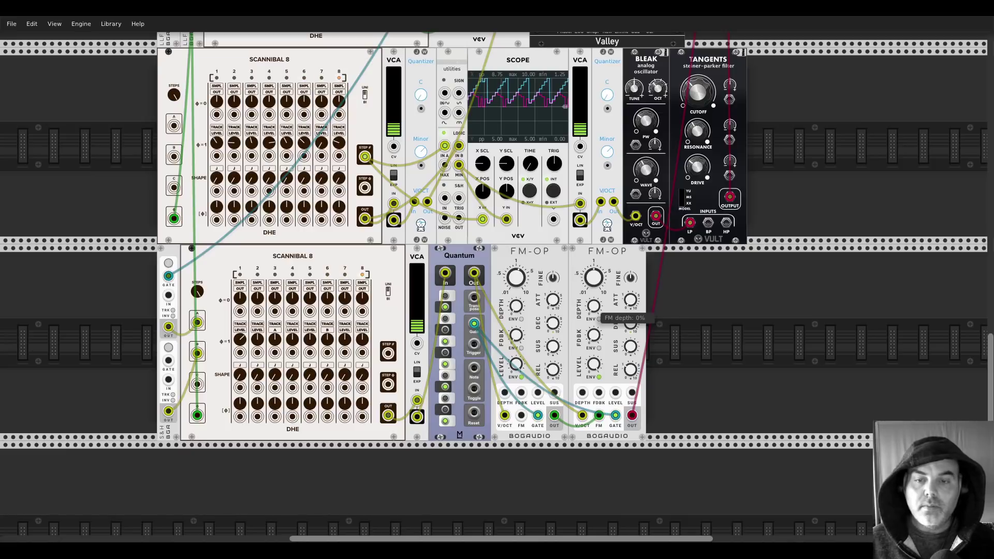
Lower Terrorform's wave position and view the three Scannibal 8 voices together.
{"action": "scroll", "coordinate": [699, 129], "scroll_direction": "down", "scroll_amount": 1}
{"action": "left_click_drag", "start_coordinate": [712, 91], "coordinate": [603, 240]}
{"action": "mouse_move", "coordinate": [602, 239]}
{"action": "left_click_drag", "start_coordinate": [526, 66], "coordinate": [527, 77]}
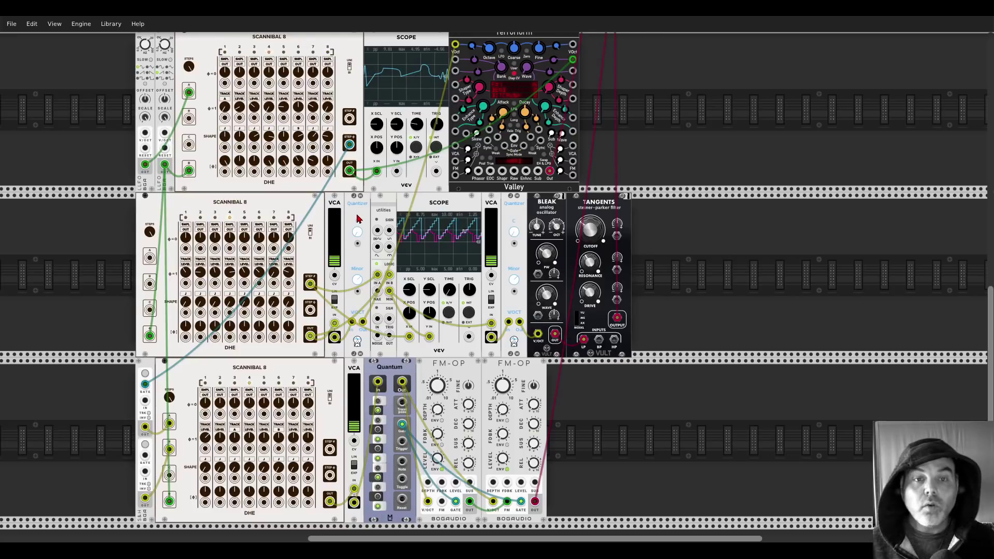
{"action": "scroll", "coordinate": [357, 219], "scroll_direction": "down", "scroll_amount": 2}
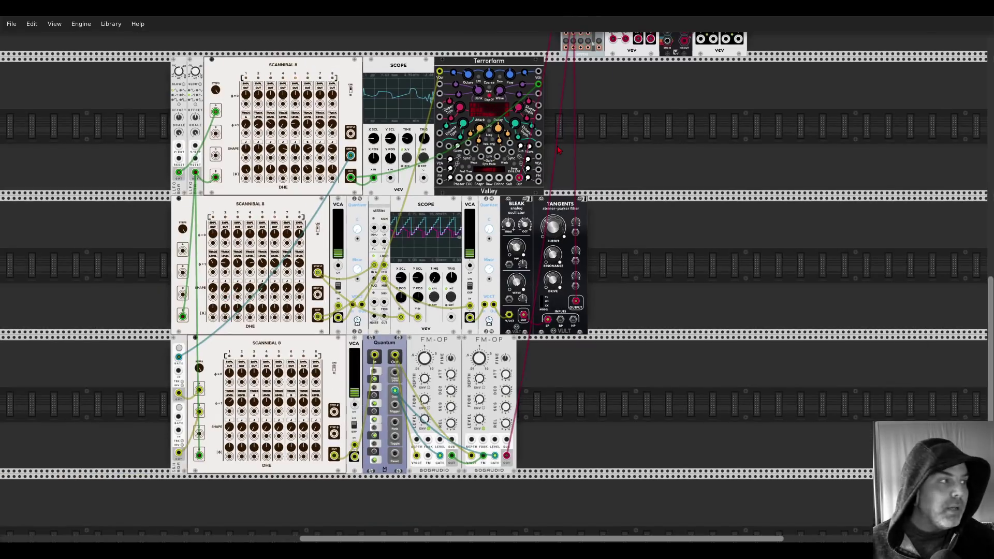
{"action": "left_click_drag", "start_coordinate": [559, 150], "coordinate": [575, 164]}
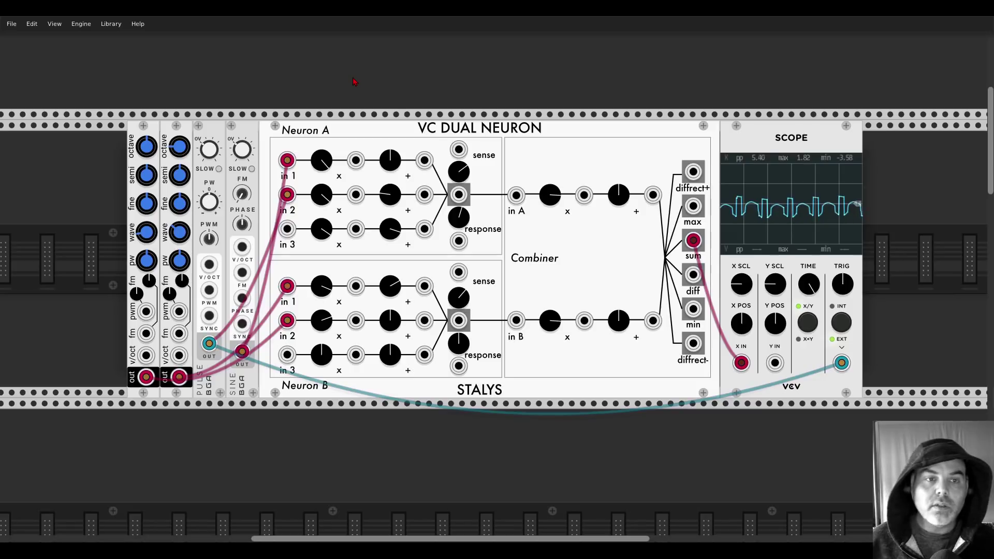
On the VC Dual Neuron, adjust Neuron A's in 1 carrier level and set Neuron B's in 1 offset level to -0.176.
{"action": "scroll", "coordinate": [427, 121], "scroll_direction": "up", "scroll_amount": 3}
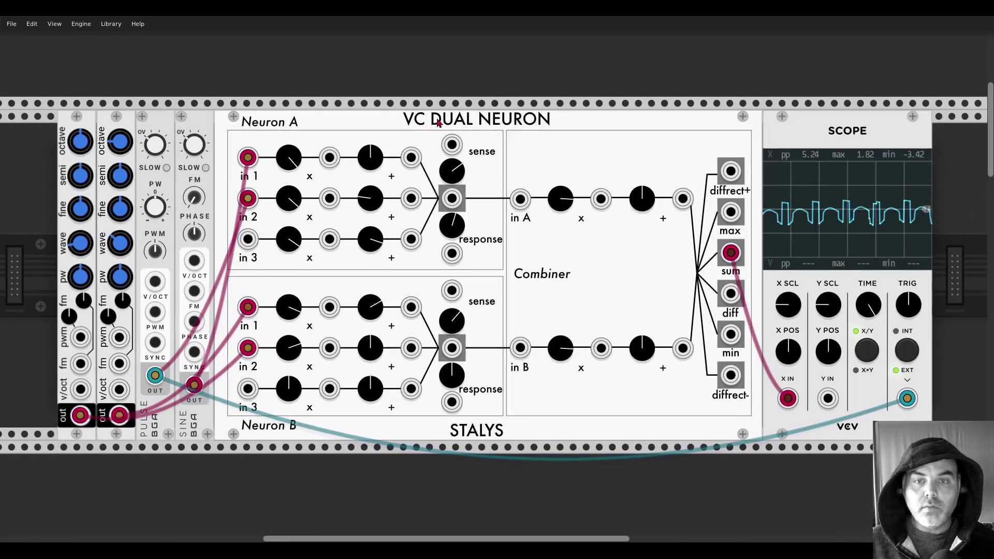
{"action": "left_click_drag", "start_coordinate": [451, 115], "coordinate": [455, 92]}
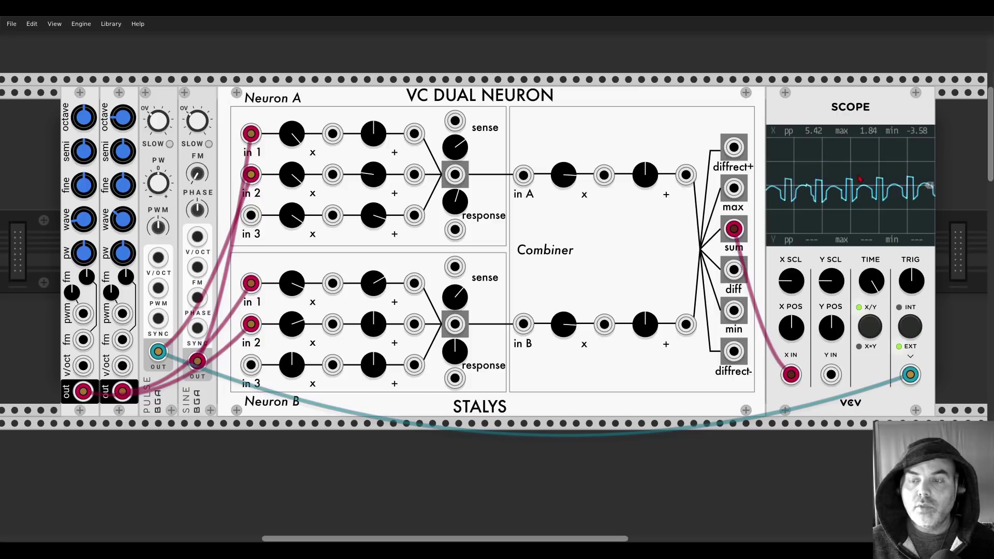
{"action": "left_click_drag", "start_coordinate": [295, 128], "coordinate": [295, 129]}
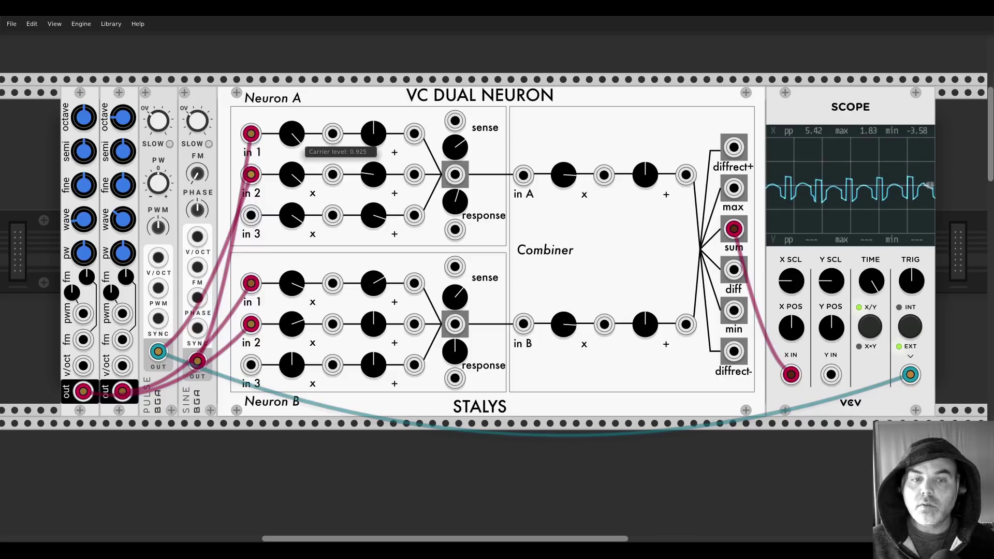
{"action": "left_click_drag", "start_coordinate": [296, 128], "coordinate": [295, 126]}
{"action": "left_click_drag", "start_coordinate": [370, 276], "coordinate": [370, 296]}
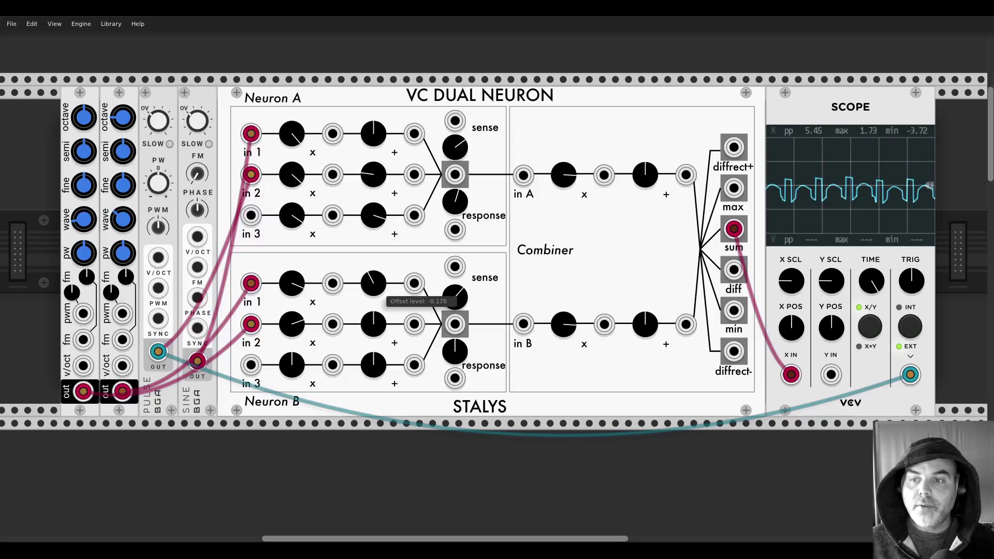
Vary Neuron A's in 2 offset level around -0.565 and -0.538, and adjust Neuron A's sense.
{"action": "left_click_drag", "start_coordinate": [373, 174], "coordinate": [374, 188]}
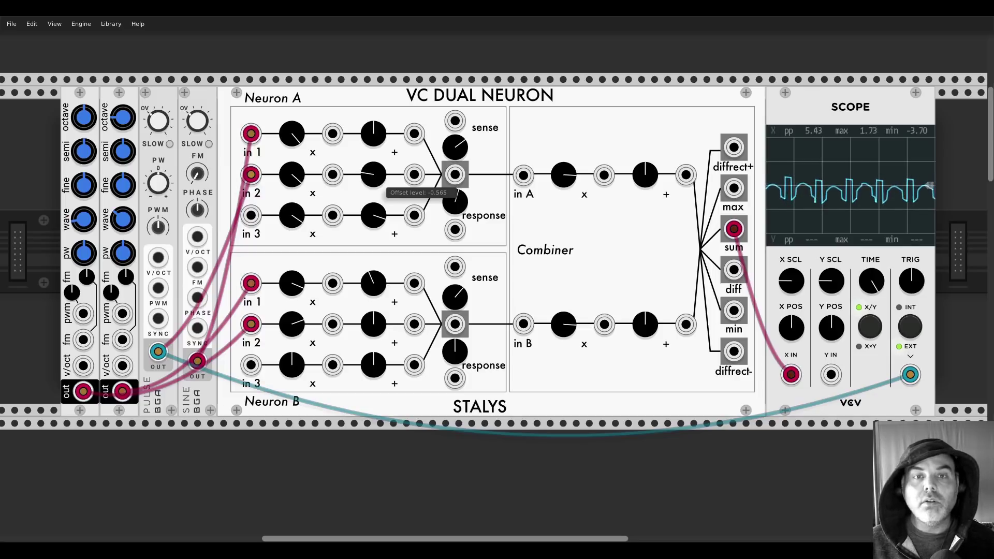
{"action": "mouse_move", "coordinate": [373, 175]}
{"action": "left_mouse_down"}
{"action": "mouse_move", "coordinate": [374, 166]}
{"action": "mouse_move", "coordinate": [375, 187]}
{"action": "left_mouse_up"}
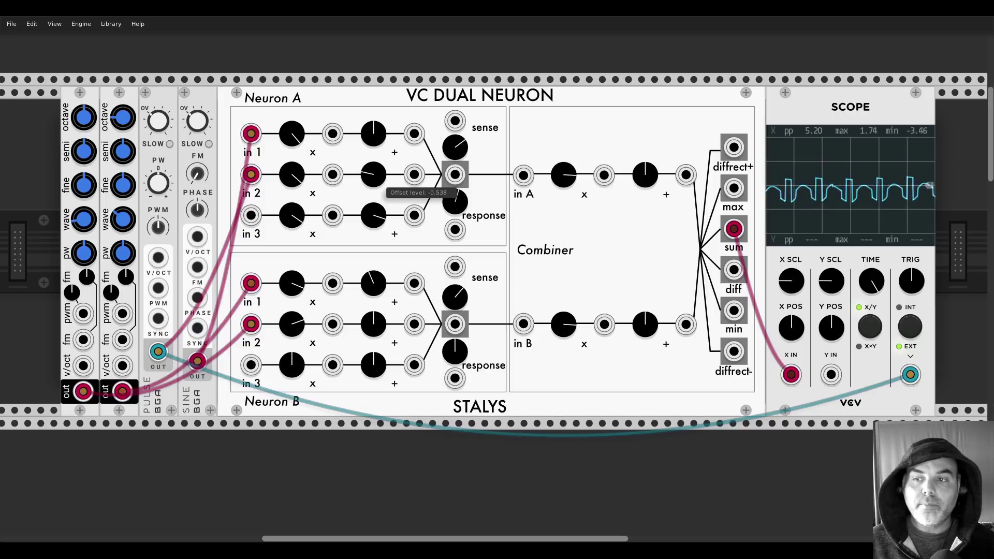
{"action": "left_click_drag", "start_coordinate": [375, 187], "coordinate": [375, 179]}
{"action": "left_click_drag", "start_coordinate": [455, 147], "coordinate": [455, 140]}
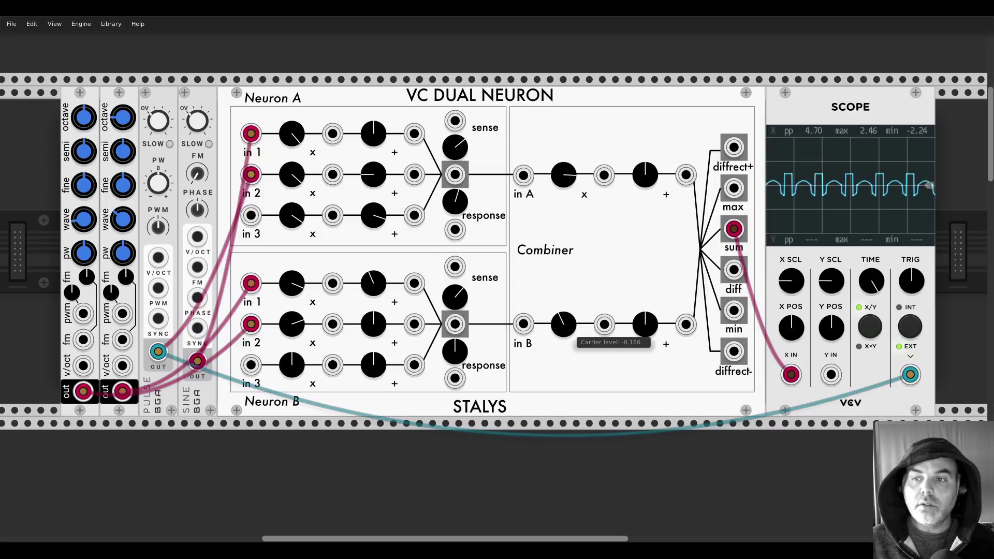
In the combiner, raise in A's carrier level to 0.907 and try an in A offset level of 0.505.
{"action": "left_click_drag", "start_coordinate": [563, 175], "coordinate": [563, 161]}
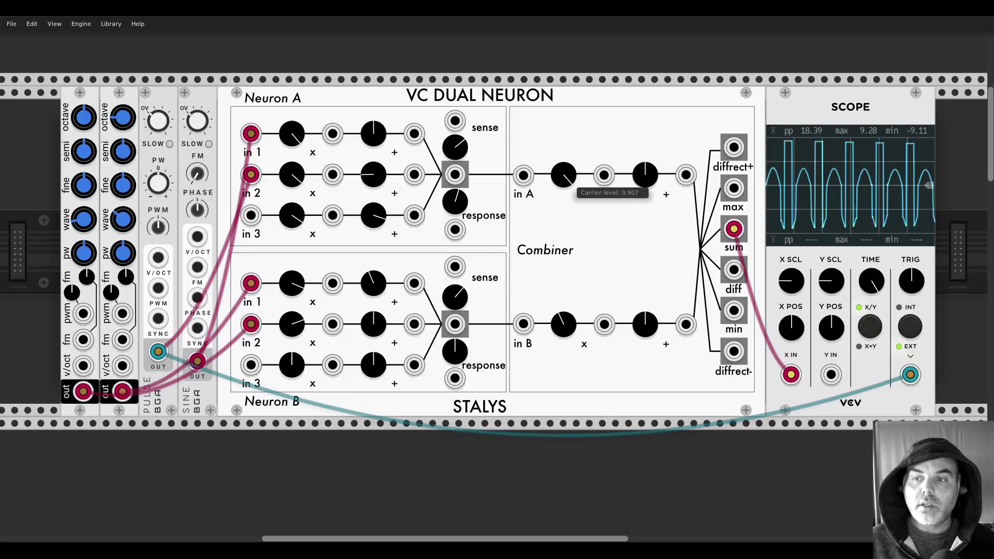
{"action": "left_click_drag", "start_coordinate": [645, 175], "coordinate": [645, 165]}
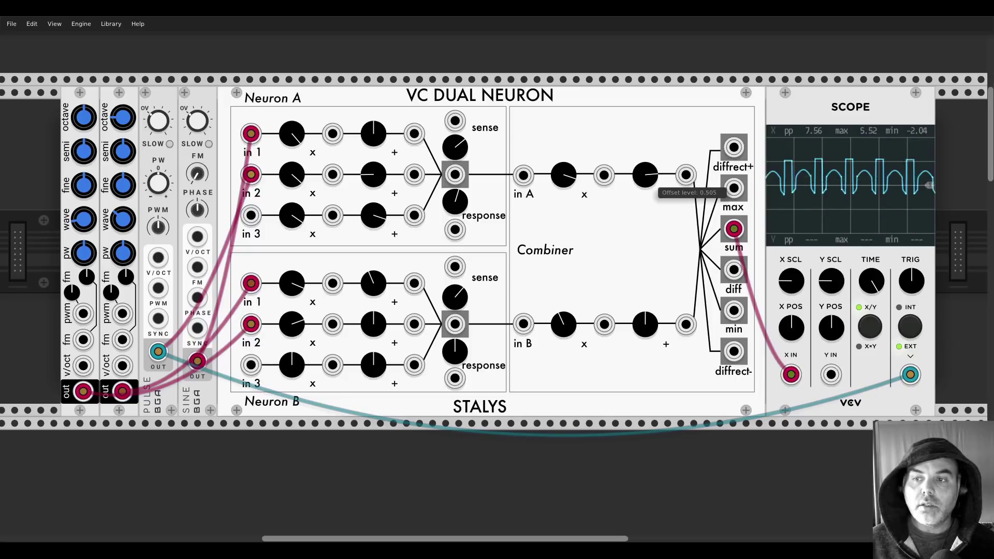
Feed the scope's X input from the VC Dual Neuron's min output and its Y input from the max output.
{"action": "mouse_move", "coordinate": [734, 228]}
{"action": "left_mouse_down"}
{"action": "mouse_move", "coordinate": [735, 269]}
{"action": "mouse_move", "coordinate": [735, 188]}
{"action": "mouse_move", "coordinate": [740, 315]}
{"action": "left_mouse_up"}
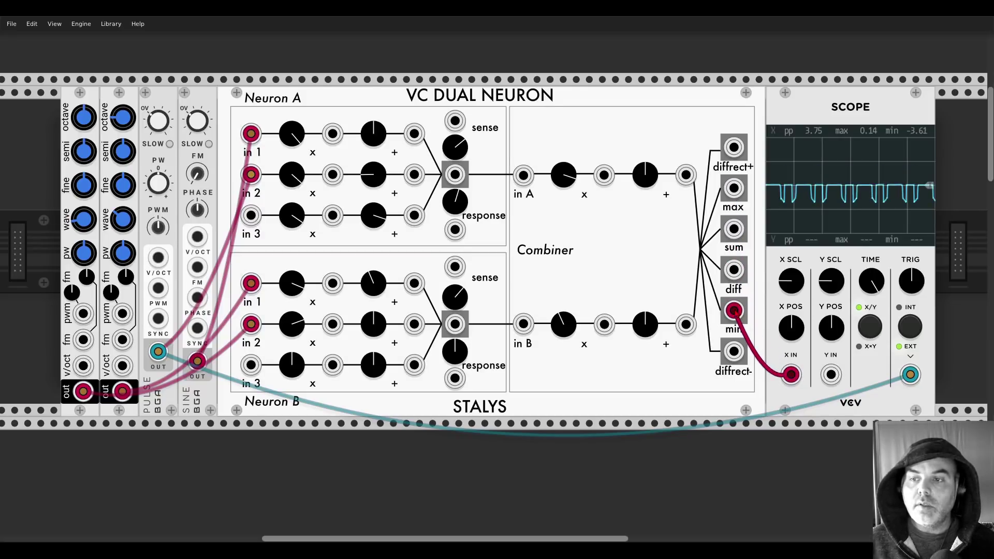
{"action": "mouse_move", "coordinate": [735, 193]}
{"action": "left_mouse_down"}
{"action": "mouse_move", "coordinate": [792, 337]}
{"action": "mouse_move", "coordinate": [831, 374]}
{"action": "left_mouse_up"}
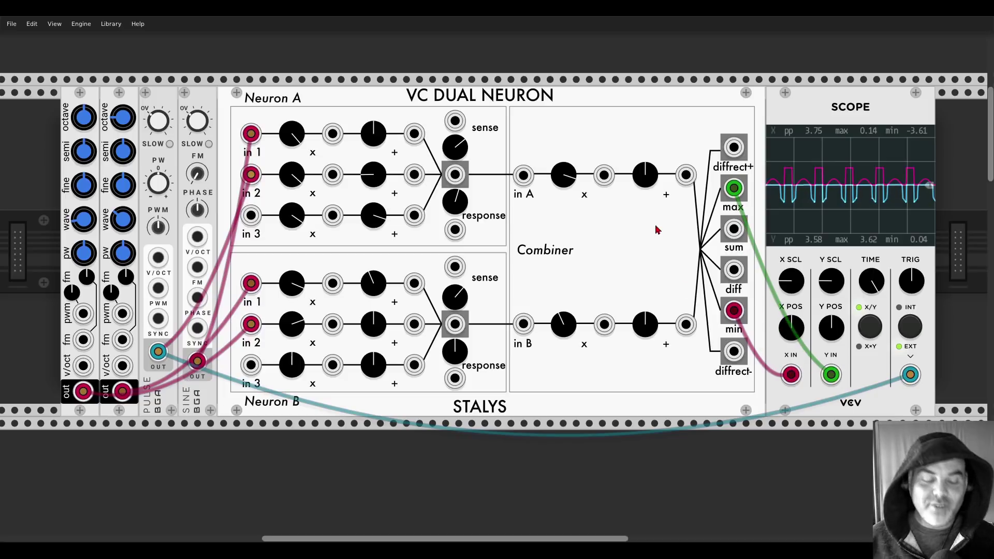
Examine the voice patch running from the two ONA oscillators through the VC Dual Neuron to the scope, SLAP and FREAK.
{"action": "scroll", "coordinate": [527, 194], "scroll_direction": "down", "scroll_amount": 3}
{"action": "scroll", "coordinate": [454, 211], "scroll_direction": "down", "scroll_amount": 5}
{"action": "scroll", "coordinate": [451, 209], "scroll_direction": "down", "scroll_amount": 3}
{"action": "scroll", "coordinate": [505, 135], "scroll_direction": "down", "scroll_amount": 3}
{"action": "left_click_drag", "start_coordinate": [505, 133], "coordinate": [510, 124]}
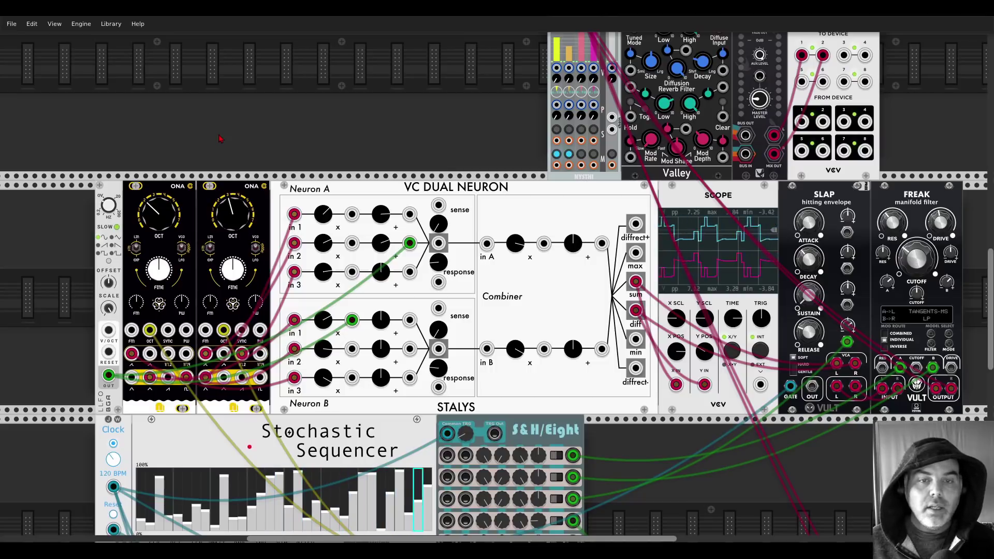
{"action": "scroll", "coordinate": [380, 321], "scroll_direction": "up", "scroll_amount": 2}
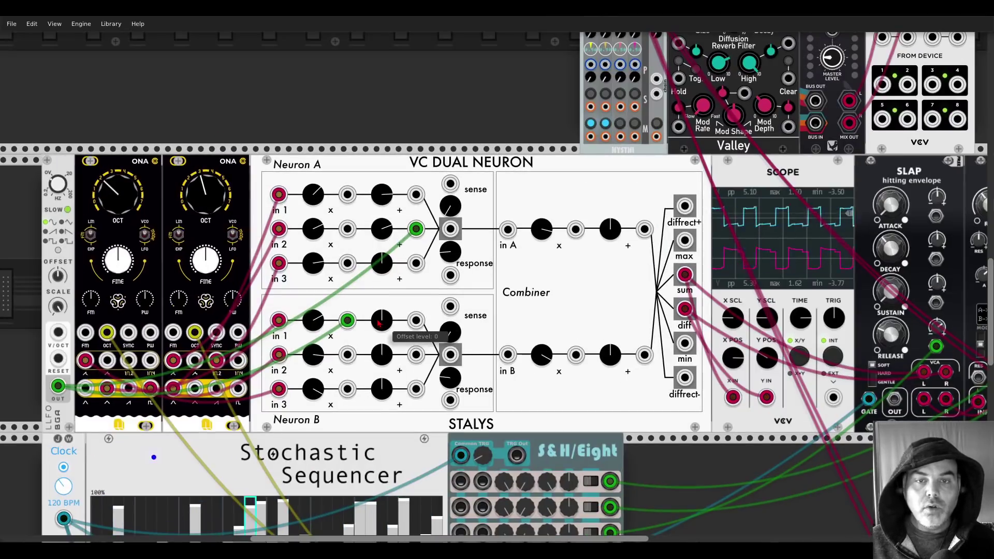
{"action": "left_click_drag", "start_coordinate": [318, 173], "coordinate": [296, 152]}
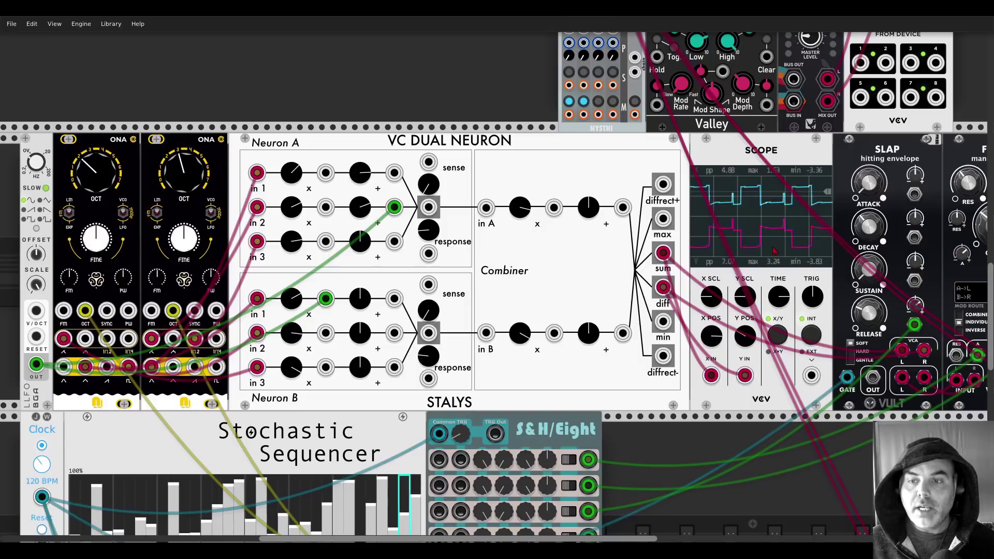
{"action": "scroll", "coordinate": [487, 248], "scroll_direction": "up", "scroll_amount": 5}
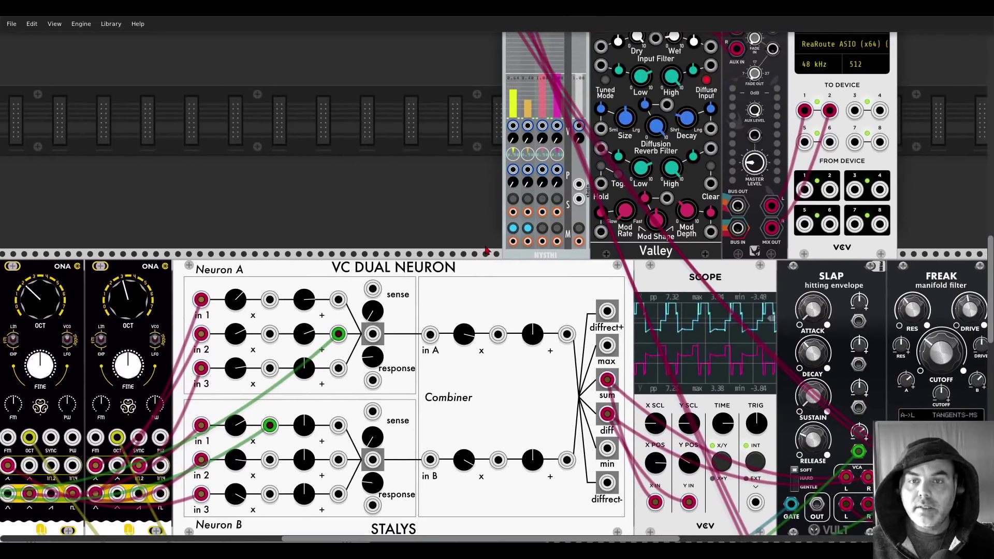
{"action": "left_click_drag", "start_coordinate": [498, 287], "coordinate": [341, 191]}
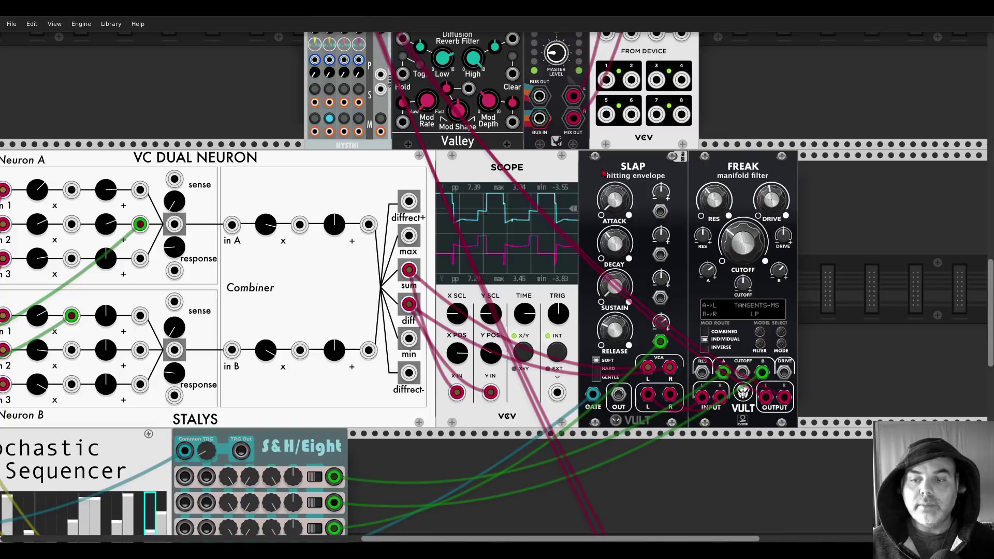
Inspect the Stochastic Sequencer and S&H/Eight that drive the upper VC Dual Neuron voice.
{"action": "left_click_drag", "start_coordinate": [350, 174], "coordinate": [607, 20]}
{"action": "left_click_drag", "start_coordinate": [335, 296], "coordinate": [381, 208]}
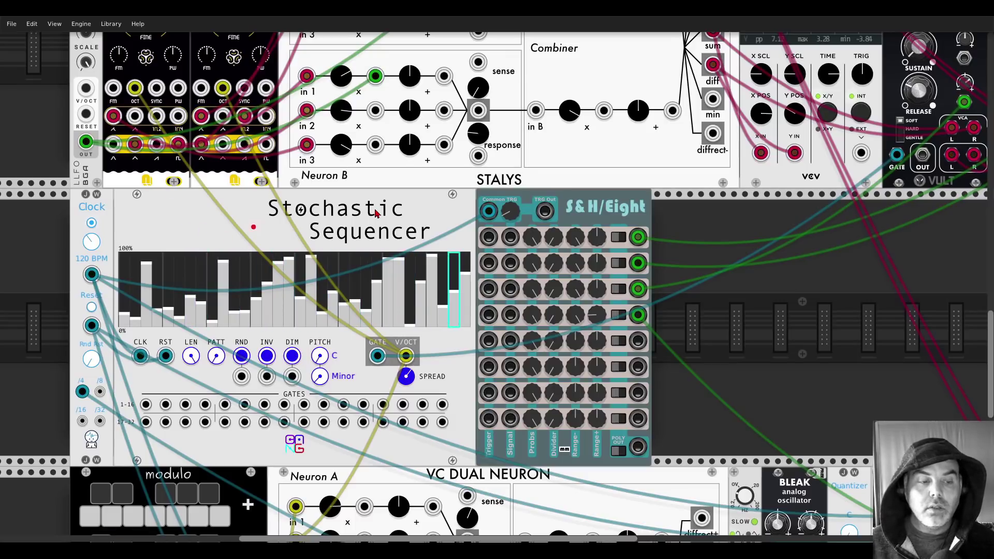
{"action": "right_click", "coordinate": [374, 211]}
{"action": "left_click", "coordinate": [352, 214]}
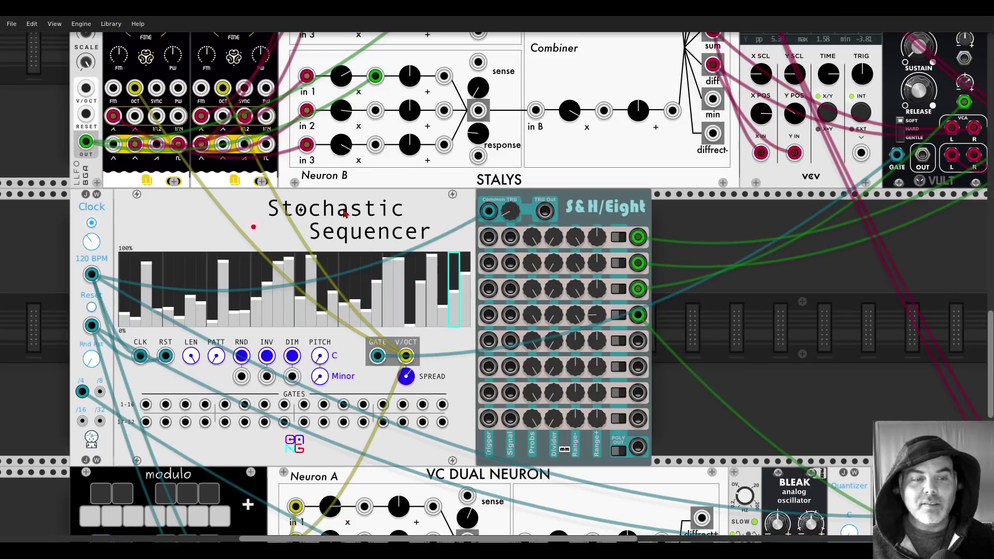
{"action": "left_click_drag", "start_coordinate": [357, 211], "coordinate": [307, 411]}
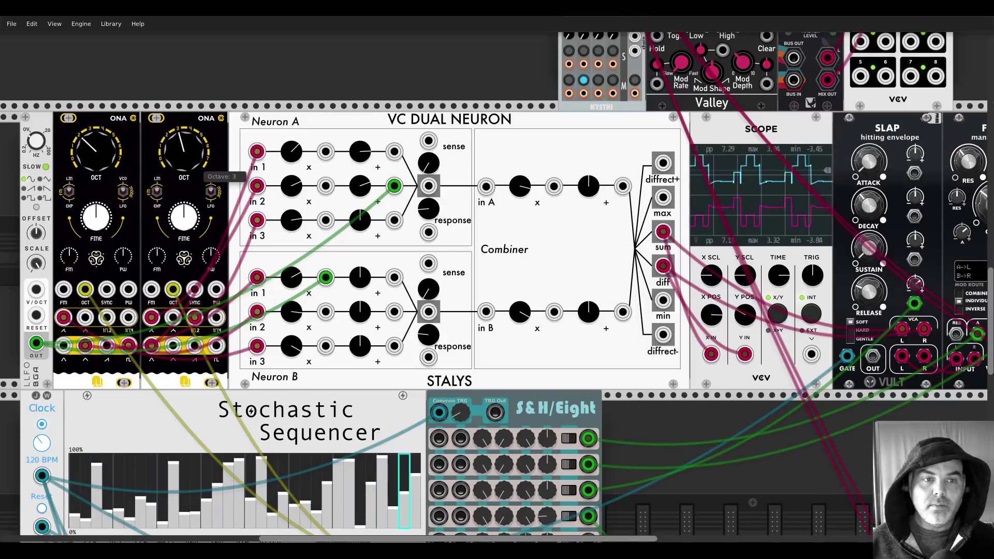
Set the second ONA oscillator's octave to 5 and lower Neuron A's in 1 carrier level.
{"action": "left_click_drag", "start_coordinate": [184, 150], "coordinate": [184, 139]}
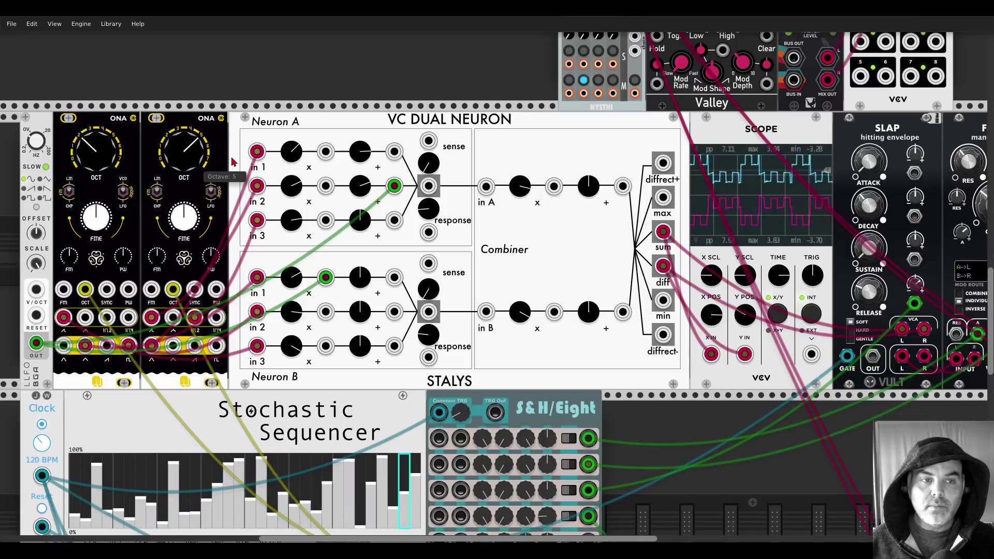
{"action": "left_click_drag", "start_coordinate": [291, 152], "coordinate": [292, 224]}
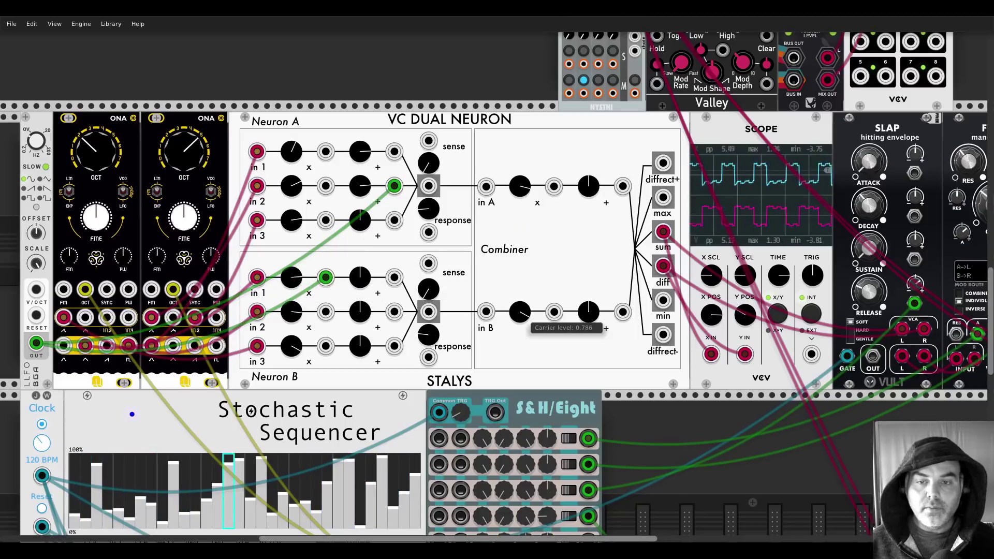
Lower the combiner's in B and in A carrier levels on the upper VC Dual Neuron.
{"action": "left_click_drag", "start_coordinate": [522, 321], "coordinate": [521, 357]}
{"action": "left_click_drag", "start_coordinate": [522, 189], "coordinate": [520, 211]}
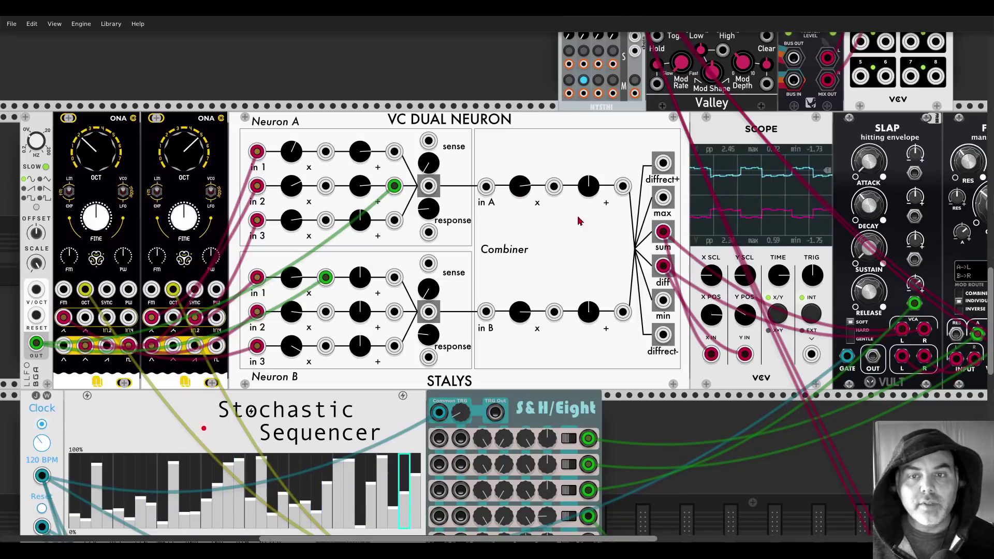
{"action": "mouse_move", "coordinate": [591, 197]}
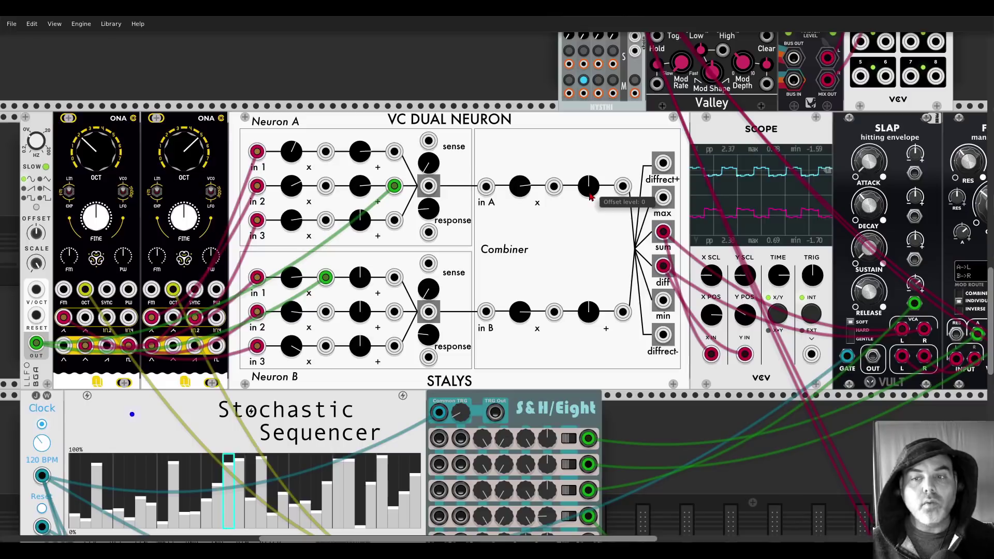
Examine the lower voice, from modulo and the second VC Dual Neuron through the BLEAK oscillators and PUNCH to Chronoblob.
{"action": "scroll", "coordinate": [590, 196], "scroll_direction": "down", "scroll_amount": 3}
{"action": "scroll", "coordinate": [589, 198], "scroll_direction": "down", "scroll_amount": 5}
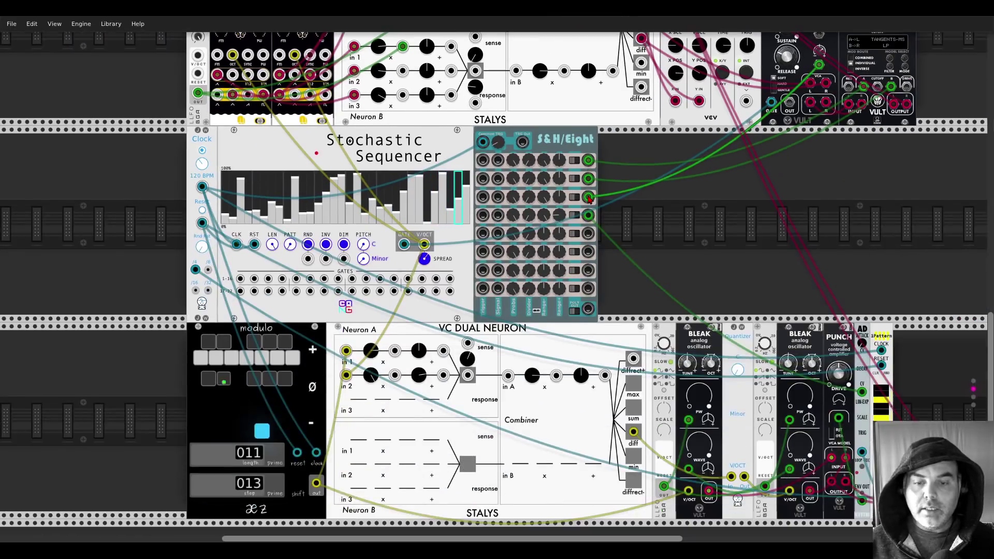
{"action": "scroll", "coordinate": [589, 191], "scroll_direction": "down", "scroll_amount": 3}
{"action": "scroll", "coordinate": [591, 166], "scroll_direction": "right", "scroll_amount": 2}
{"action": "scroll", "coordinate": [590, 162], "scroll_direction": "down", "scroll_amount": 1}
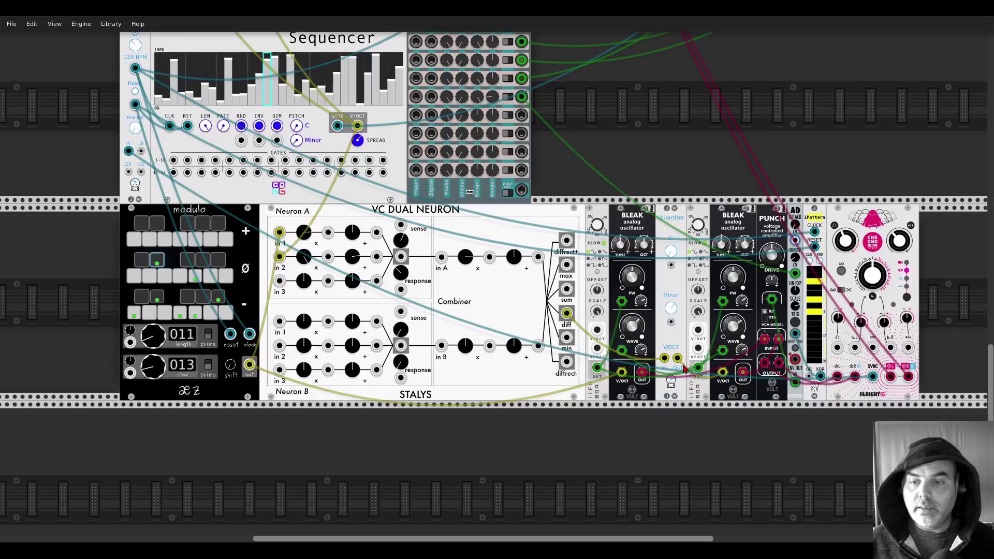
{"action": "left_click_drag", "start_coordinate": [657, 286], "coordinate": [609, 279]}
{"action": "scroll", "coordinate": [610, 279], "scroll_direction": "right", "scroll_amount": 2}
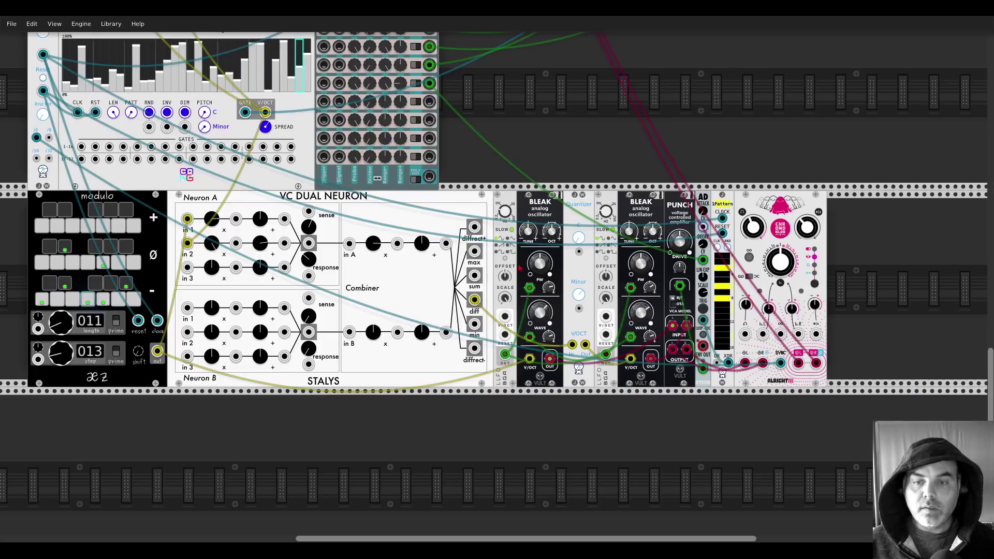
{"action": "mouse_move", "coordinate": [638, 309]}
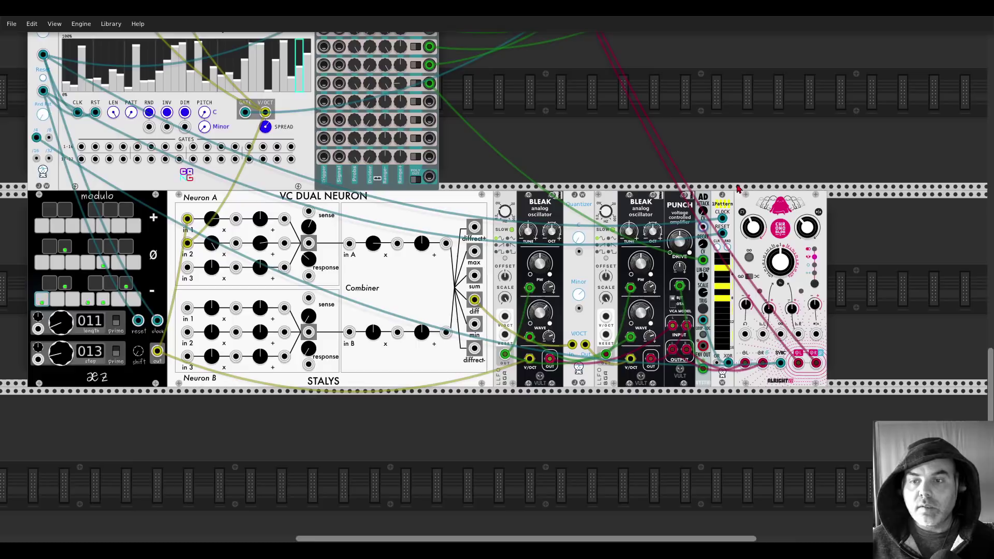
{"action": "left_click_drag", "start_coordinate": [737, 186], "coordinate": [615, 170]}
{"action": "scroll", "coordinate": [599, 180], "scroll_direction": "up", "scroll_amount": 3}
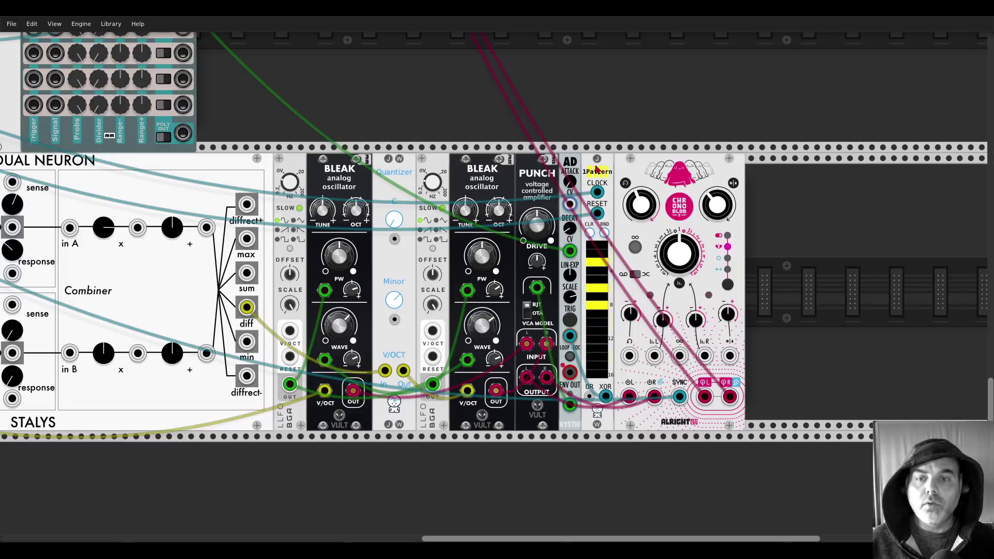
{"action": "scroll", "coordinate": [597, 168], "scroll_direction": "down", "scroll_amount": 2}
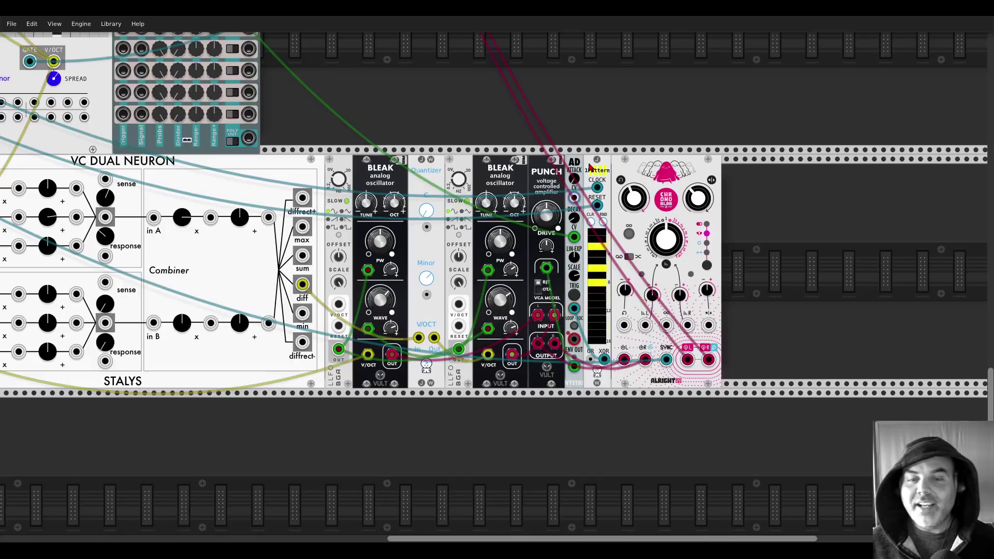
{"action": "scroll", "coordinate": [589, 169], "scroll_direction": "down", "scroll_amount": 3}
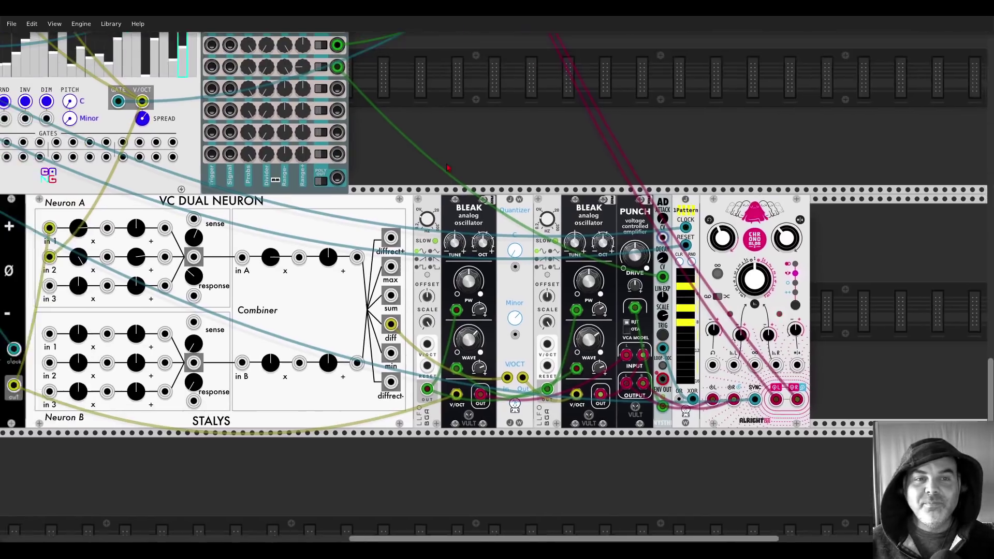
Review the whole patch, comparing the upper and lower VC Dual Neuron voices and their shared sequencer.
{"action": "scroll", "coordinate": [544, 143], "scroll_direction": "up", "scroll_amount": 10}
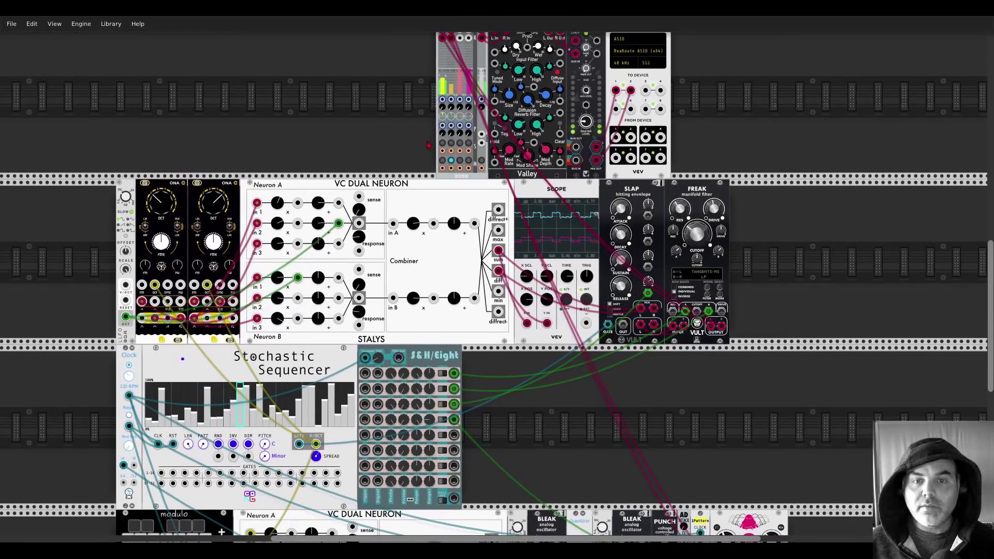
{"action": "scroll", "coordinate": [538, 228], "scroll_direction": "down", "scroll_amount": 4}
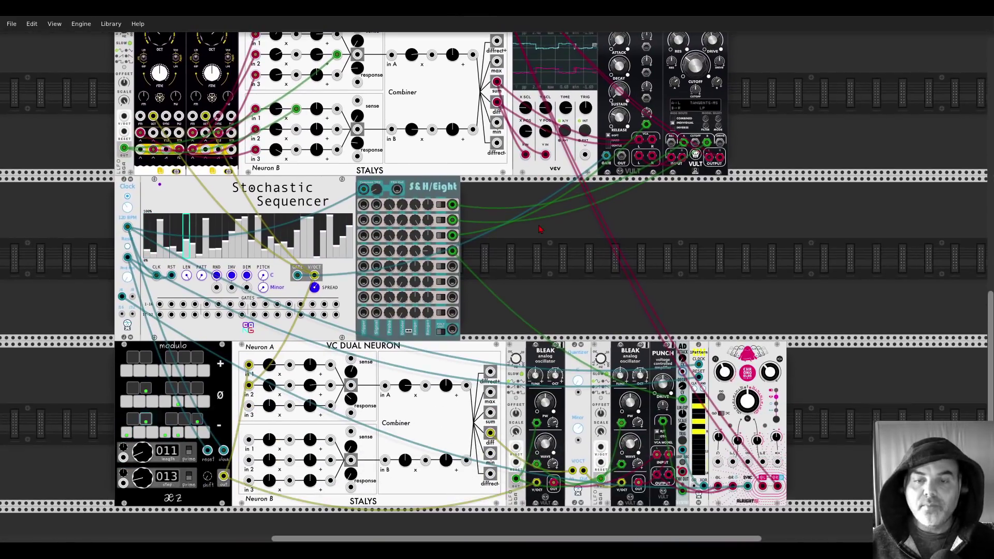
{"action": "mouse_move", "coordinate": [696, 66]}
{"action": "left_click_drag", "start_coordinate": [692, 74], "coordinate": [692, 241]}
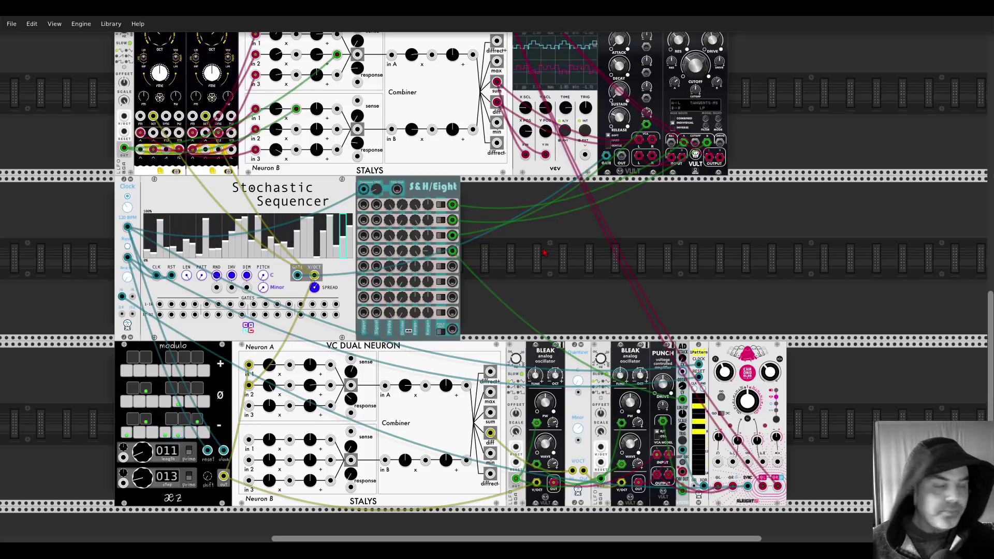
{"action": "scroll", "coordinate": [566, 234], "scroll_direction": "down", "scroll_amount": 2}
{"action": "scroll", "coordinate": [566, 234], "scroll_direction": "down", "scroll_amount": 1}
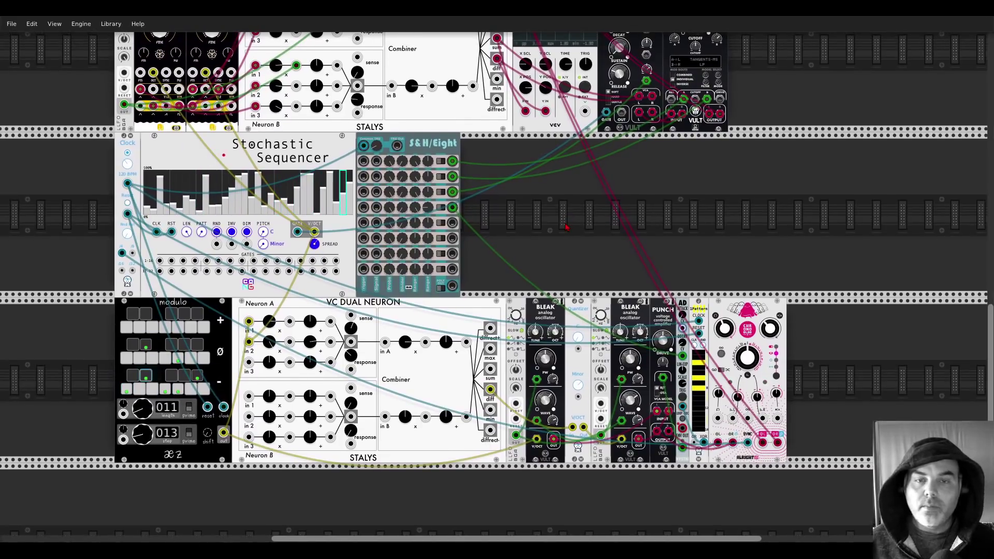
{"action": "left_click_drag", "start_coordinate": [566, 227], "coordinate": [581, 305]}
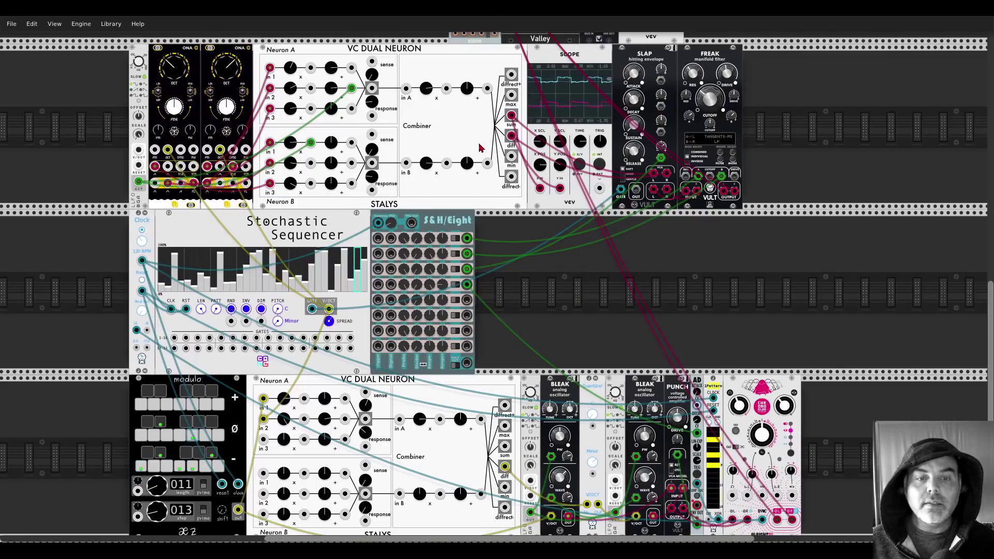
{"action": "scroll", "coordinate": [438, 145], "scroll_direction": "down", "scroll_amount": 4}
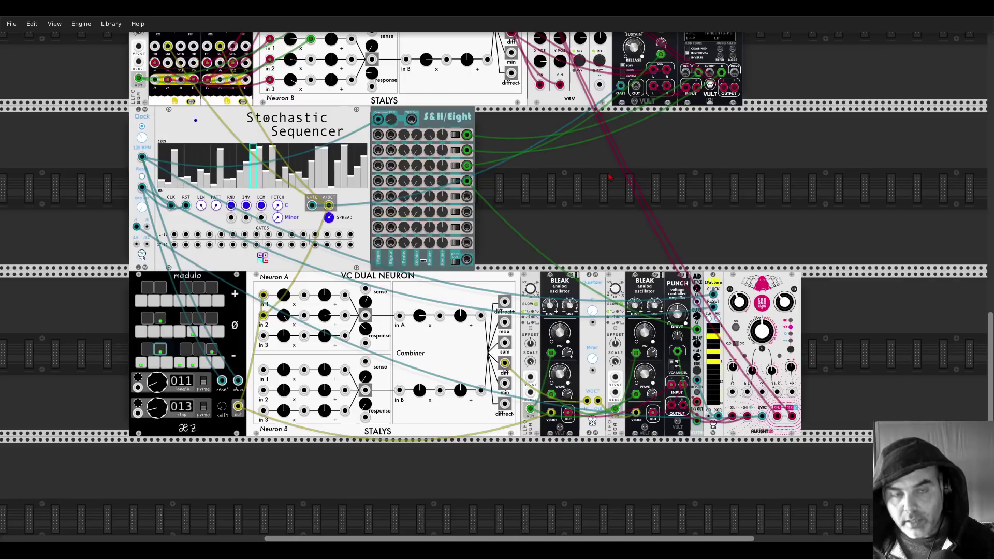
{"action": "scroll", "coordinate": [609, 177], "scroll_direction": "up", "scroll_amount": 4}
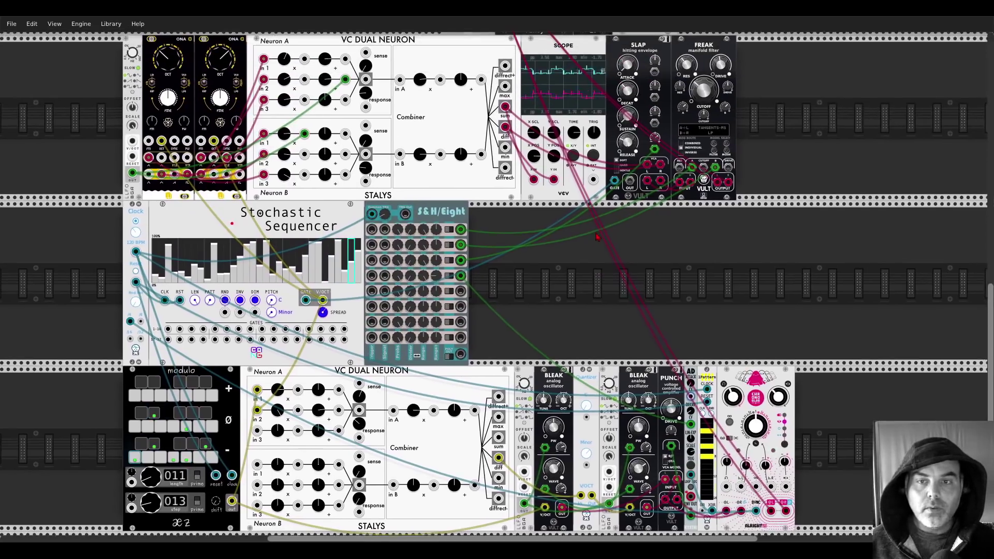
{"action": "left_click_drag", "start_coordinate": [594, 247], "coordinate": [593, 231]}
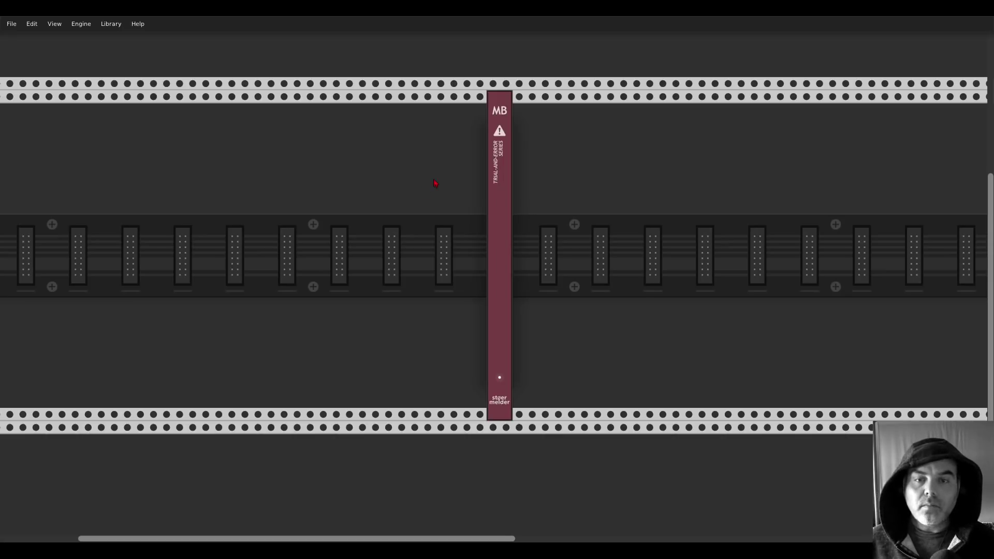
Switch the MB module to the v0.6 browser style and look through its favorites and author list.
{"action": "right_click", "coordinate": [503, 157]}
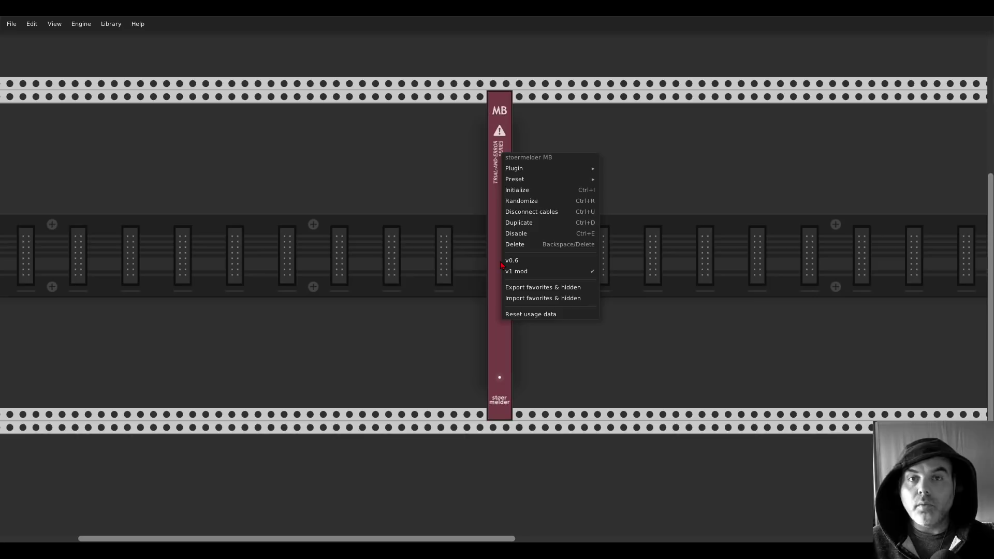
{"action": "left_click", "coordinate": [543, 261]}
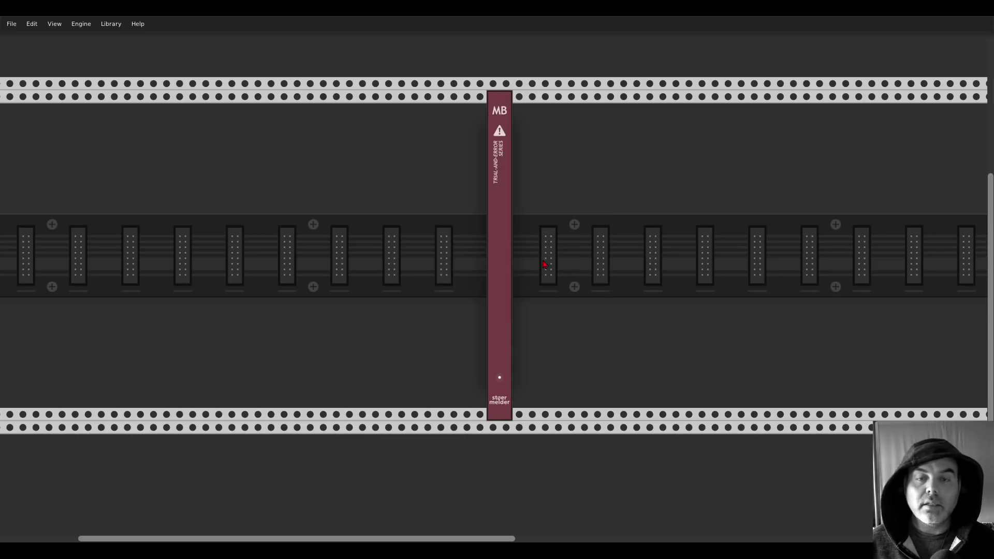
{"action": "right_click", "coordinate": [345, 175]}
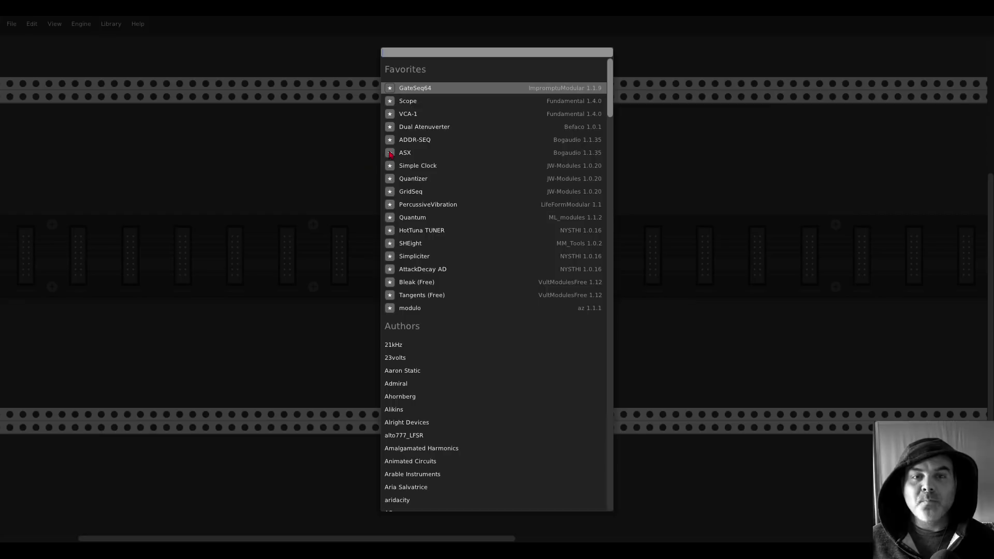
{"action": "scroll", "coordinate": [435, 132], "scroll_direction": "down", "scroll_amount": 20}
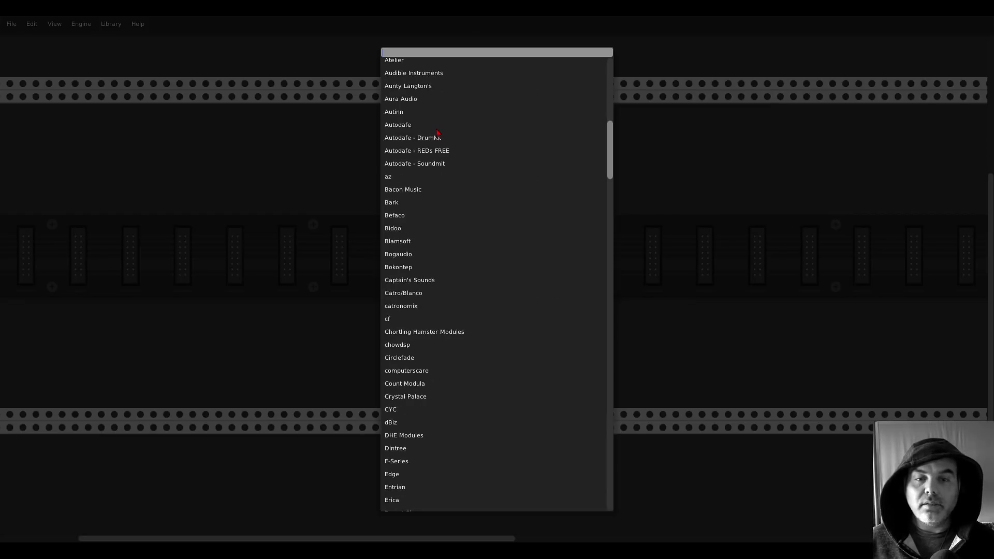
{"action": "scroll", "coordinate": [438, 135], "scroll_direction": "down", "scroll_amount": 5}
{"action": "scroll", "coordinate": [442, 143], "scroll_direction": "up", "scroll_amount": 15}
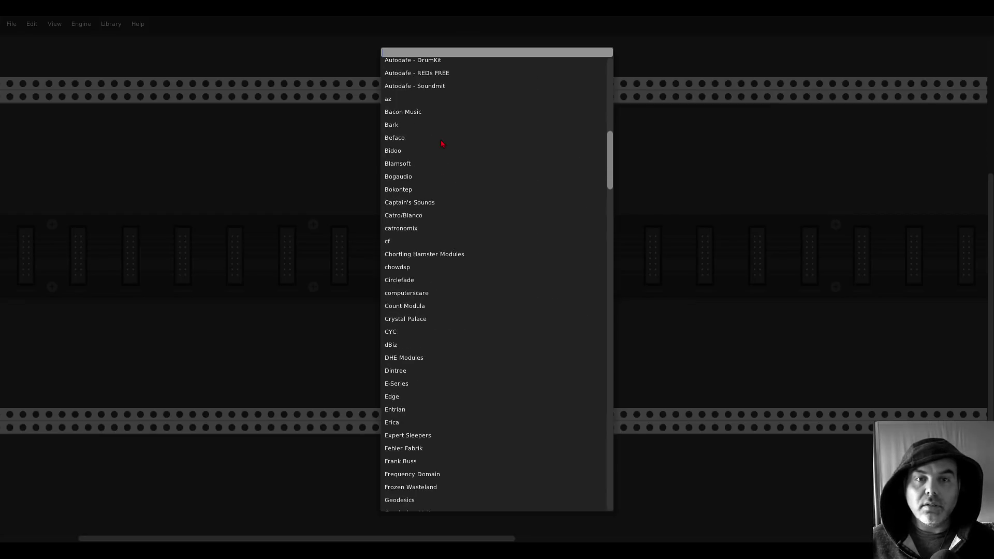
{"action": "scroll", "coordinate": [442, 143], "scroll_direction": "up", "scroll_amount": 5}
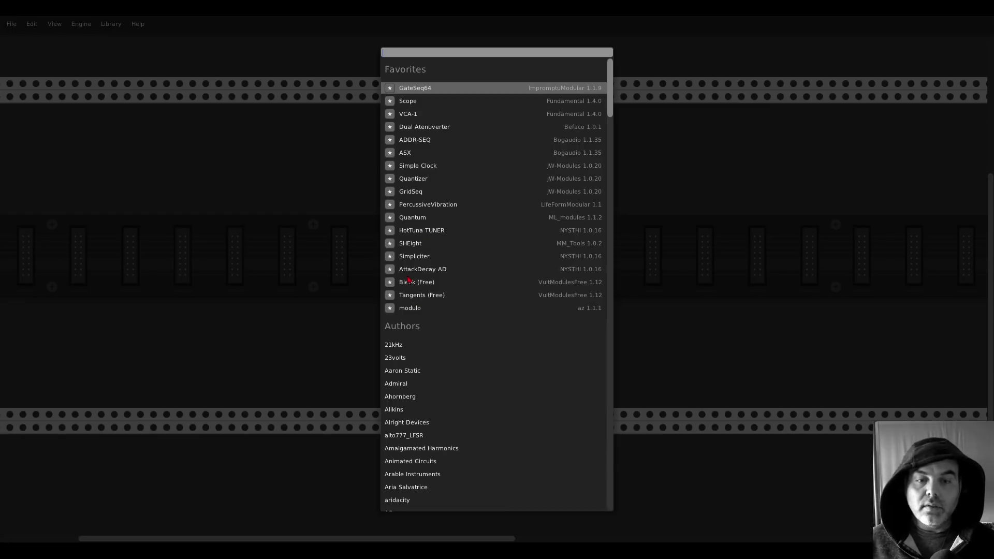
Add the Quantum module from the favorites to the rack and delete it again.
{"action": "left_click", "coordinate": [418, 220]}
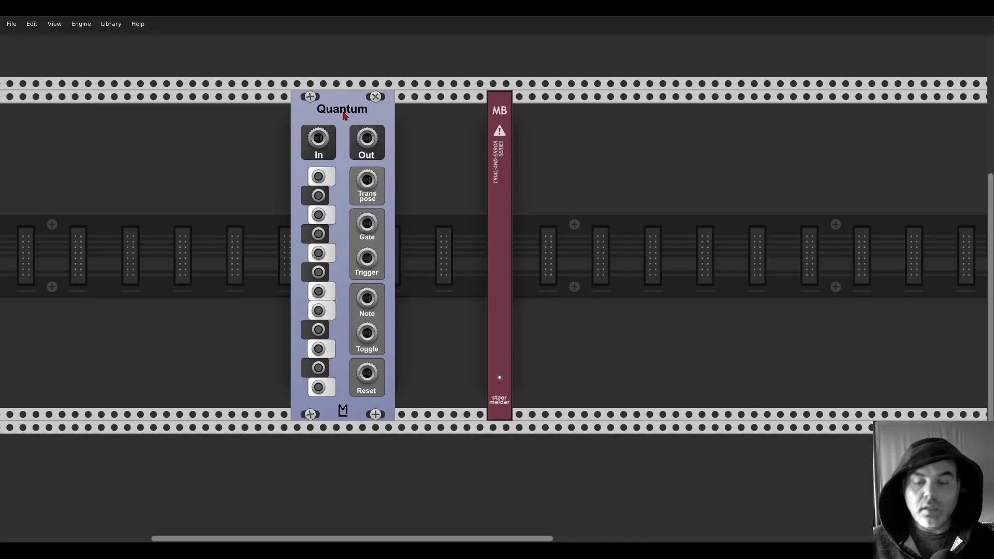
{"action": "key", "text": "Delete"}
Set MB back to the v1 mod browser and reduce the module preview size to 63.
{"action": "right_click", "coordinate": [498, 154]}
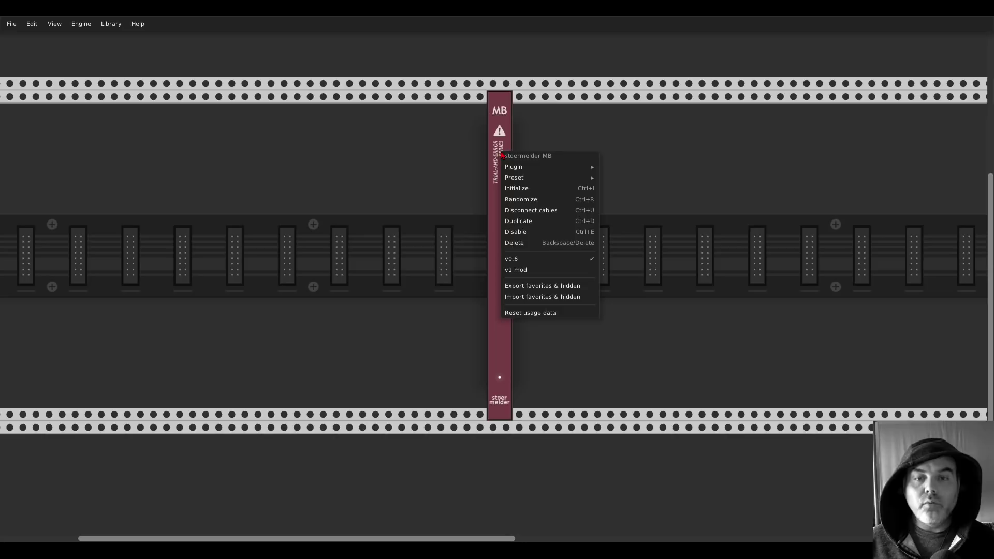
{"action": "left_click", "coordinate": [514, 273]}
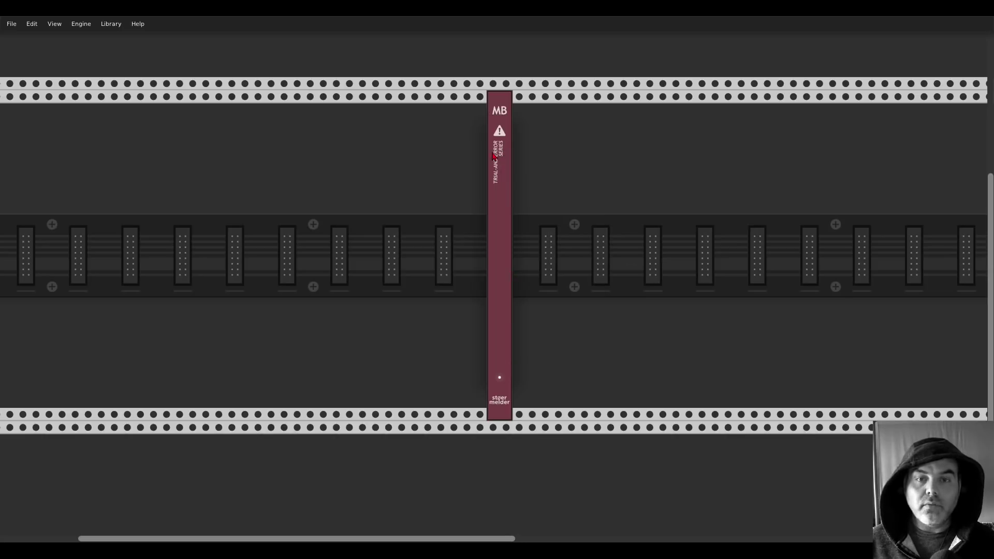
{"action": "right_click", "coordinate": [399, 158]}
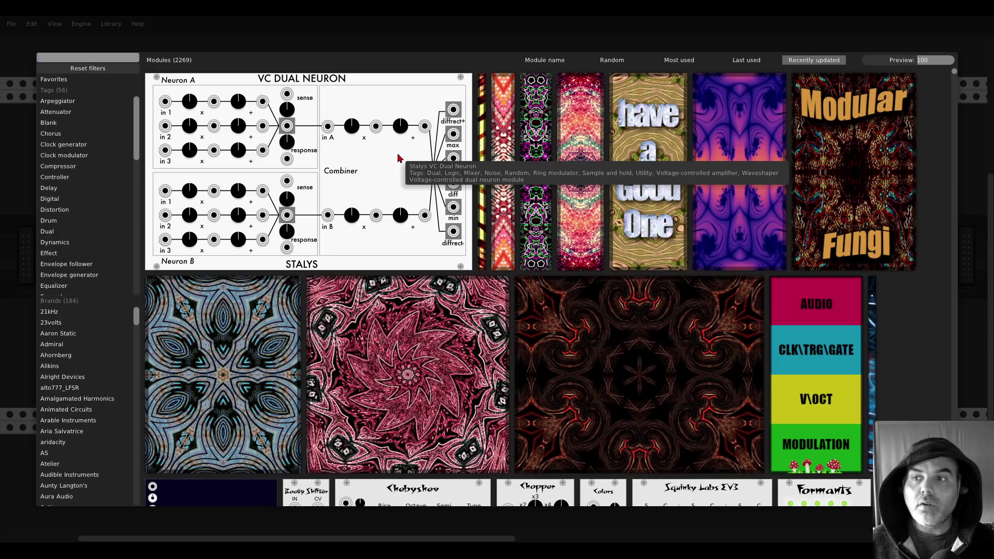
{"action": "mouse_move", "coordinate": [899, 59]}
{"action": "left_mouse_down"}
{"action": "mouse_move", "coordinate": [877, 60]}
{"action": "mouse_move", "coordinate": [946, 61]}
{"action": "mouse_move", "coordinate": [901, 61]}
{"action": "left_mouse_up"}
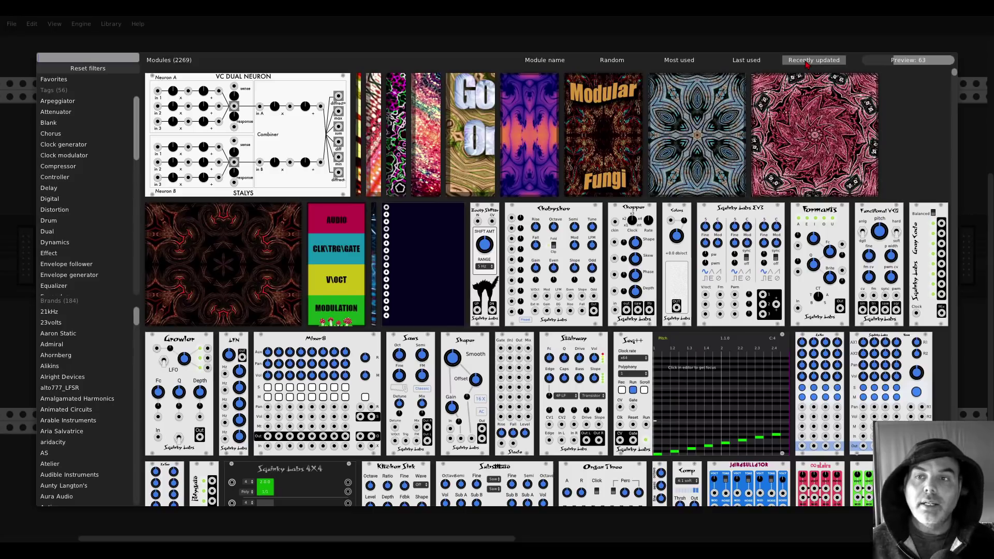
Sort the browser's modules by last used, most used, random order and finally module name.
{"action": "left_click", "coordinate": [734, 61]}
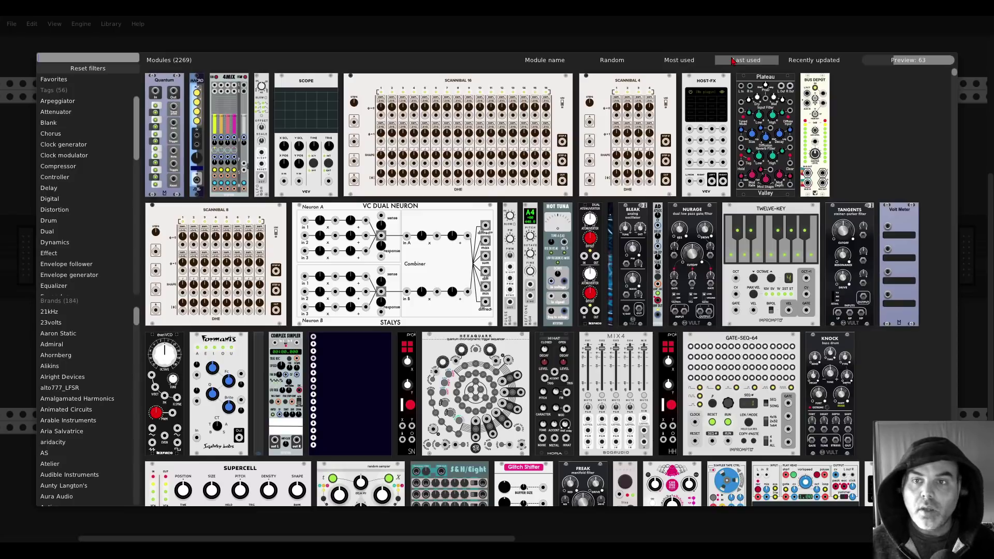
{"action": "left_click", "coordinate": [690, 62]}
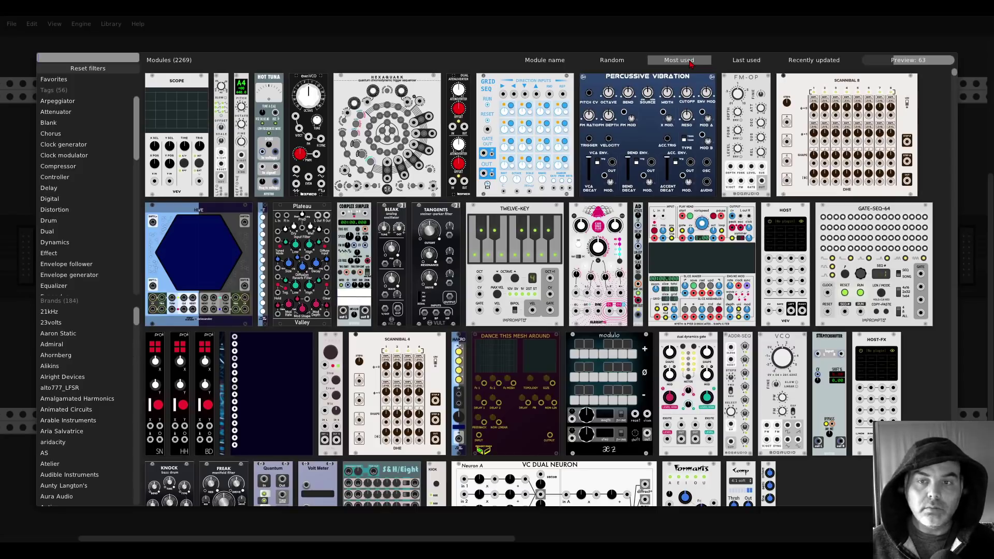
{"action": "left_click", "coordinate": [615, 63]}
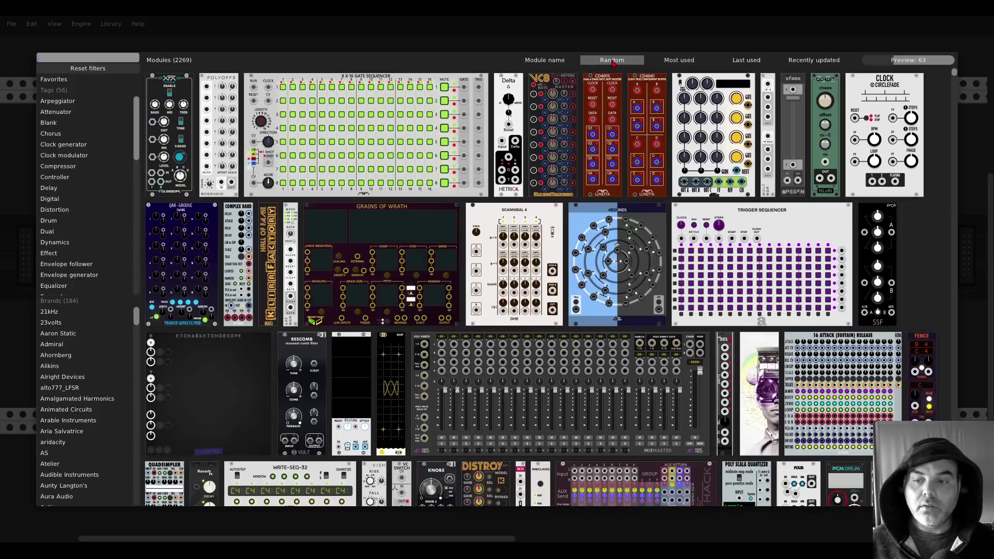
{"action": "left_click", "coordinate": [552, 65]}
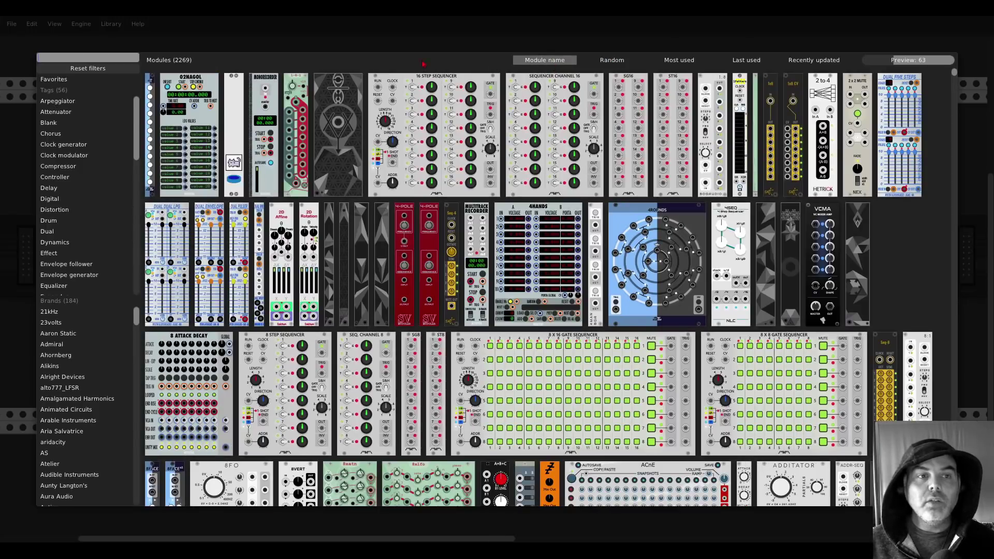
Filter the modules by favorites and by the Count Modula brand, resetting the filters after each.
{"action": "left_click", "coordinate": [94, 81]}
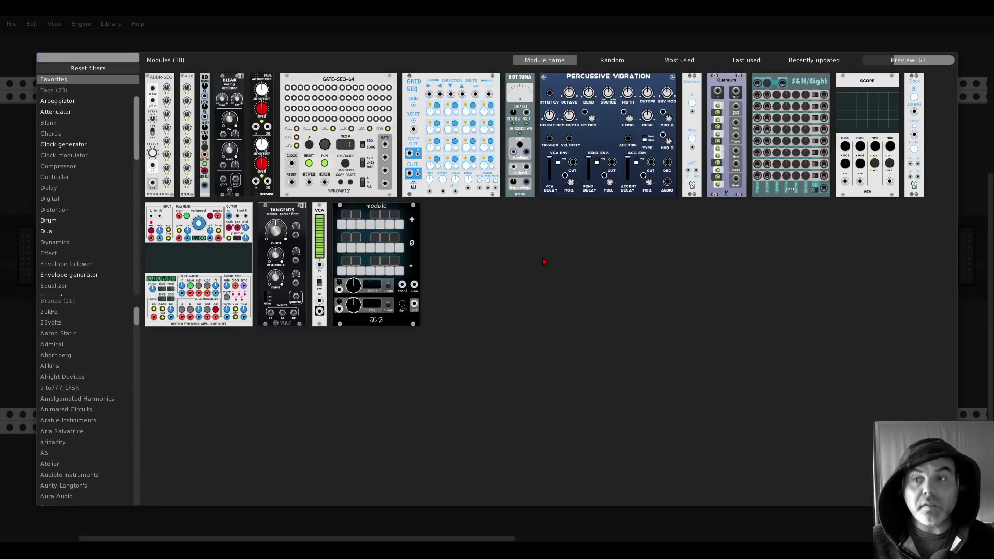
{"action": "left_click", "coordinate": [110, 69]}
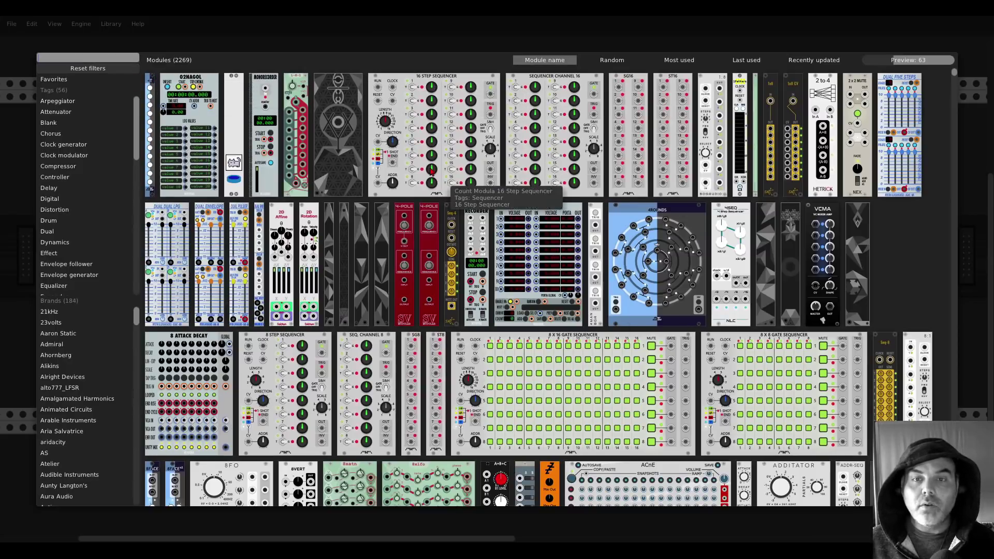
{"action": "right_click", "coordinate": [401, 94]}
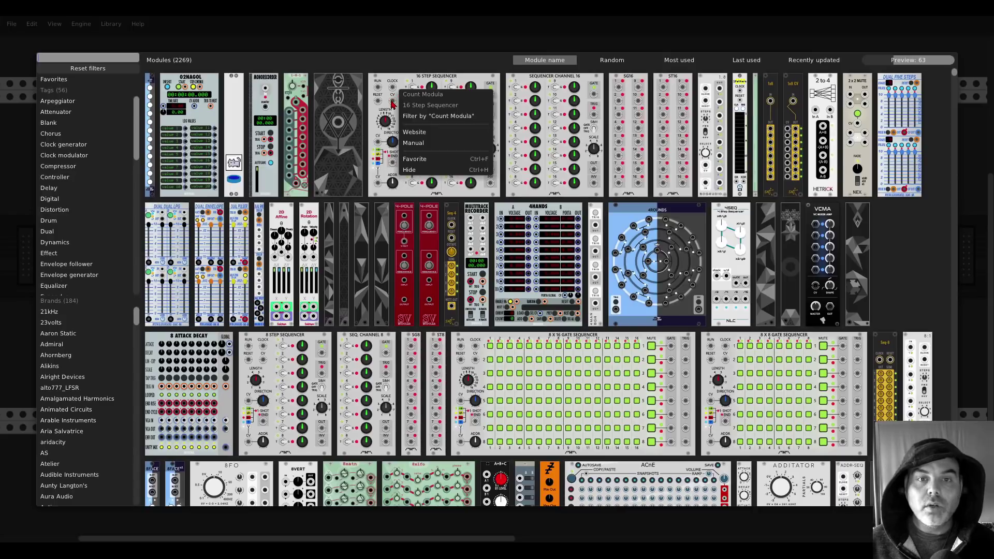
{"action": "left_click", "coordinate": [430, 116]}
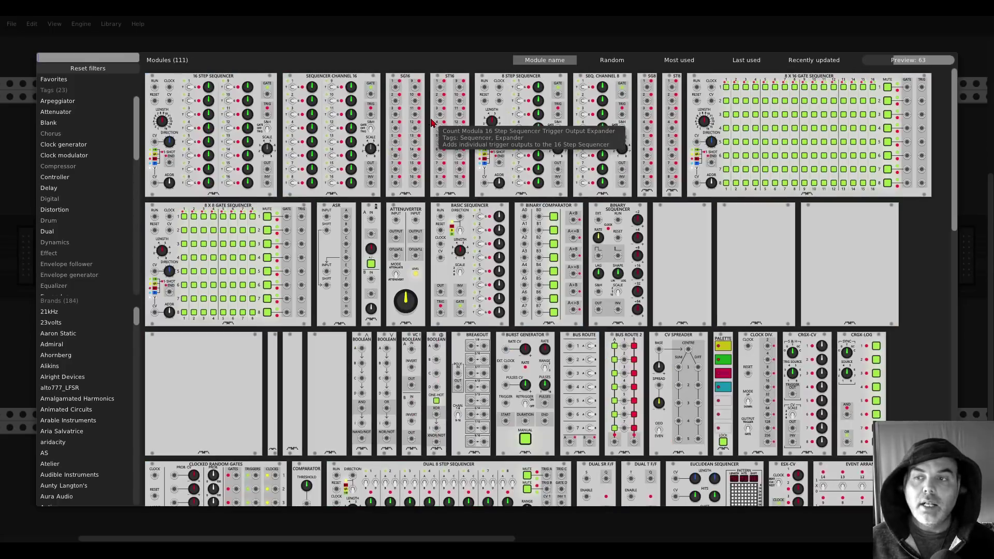
{"action": "scroll", "coordinate": [438, 124], "scroll_direction": "down", "scroll_amount": 5}
{"action": "scroll", "coordinate": [437, 124], "scroll_direction": "up", "scroll_amount": 5}
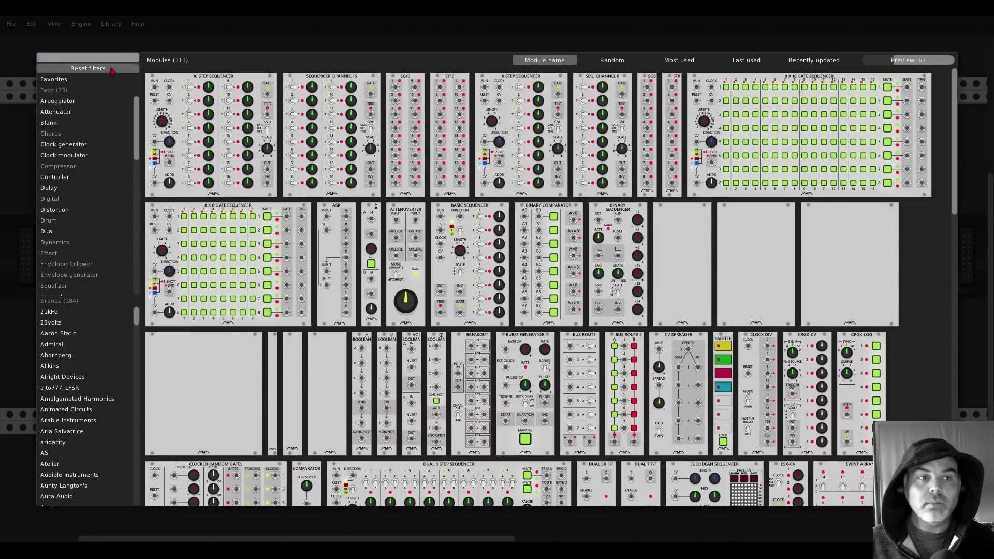
{"action": "left_click", "coordinate": [111, 70]}
View the 16 Step Sequencer's favorite and hide options, search the modules for "vco", and close the browser.
{"action": "right_click", "coordinate": [391, 92]}
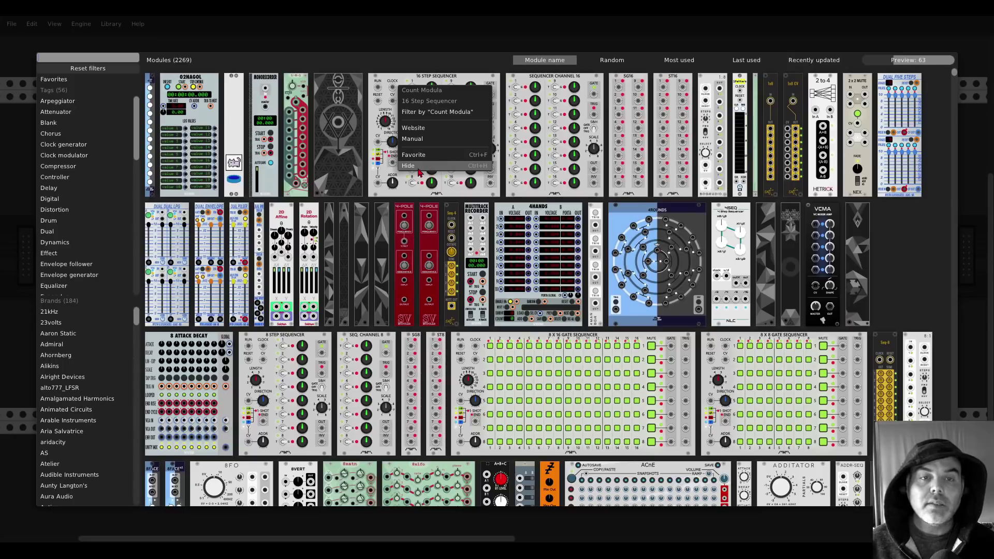
{"action": "left_click", "coordinate": [312, 64]}
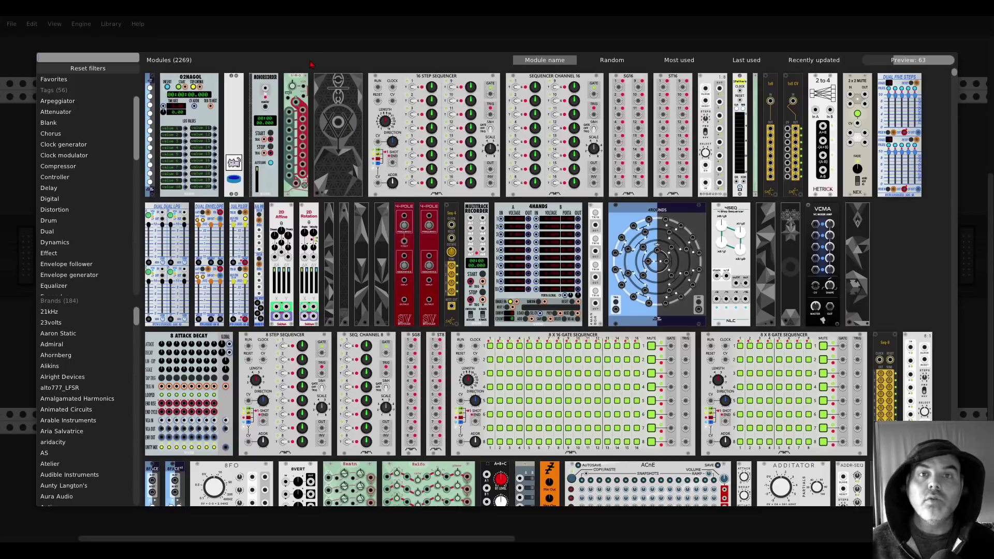
{"action": "type", "text": "vco"}
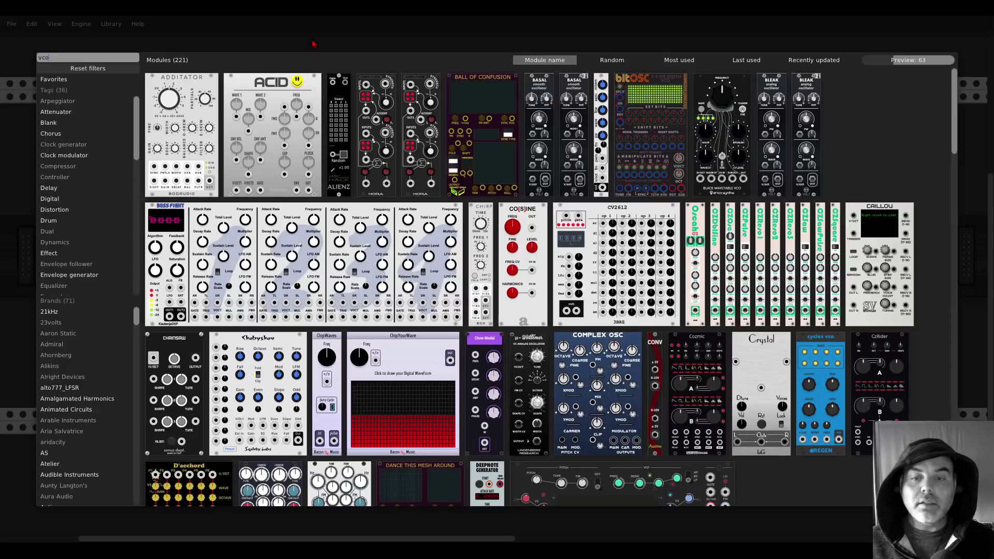
{"action": "left_click", "coordinate": [313, 44]}
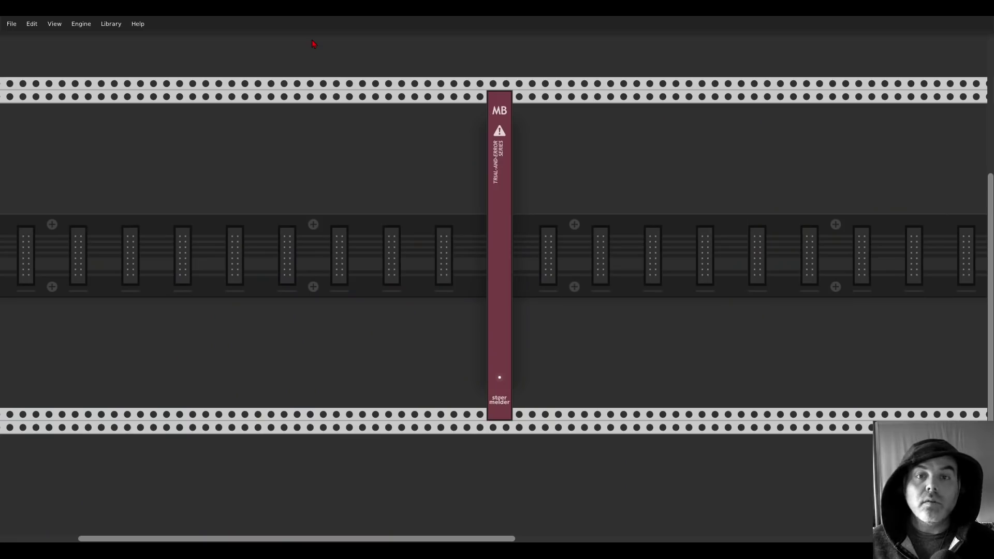